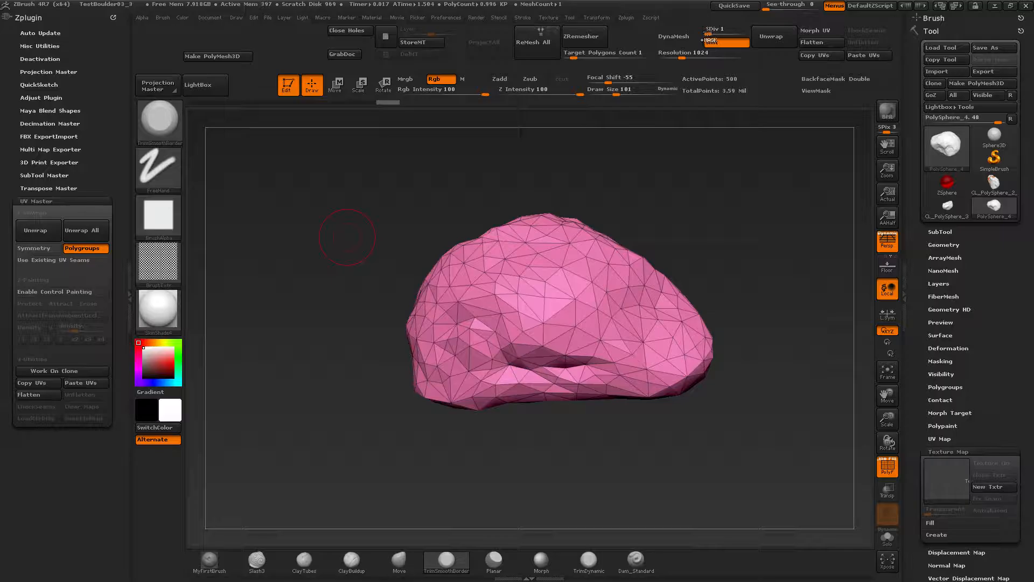
Export the low-poly boulder mesh as LoPoly.OBJ in the TestBoulder03 folder, replacing the existing file
left_click(991, 73)
double_click(130, 74)
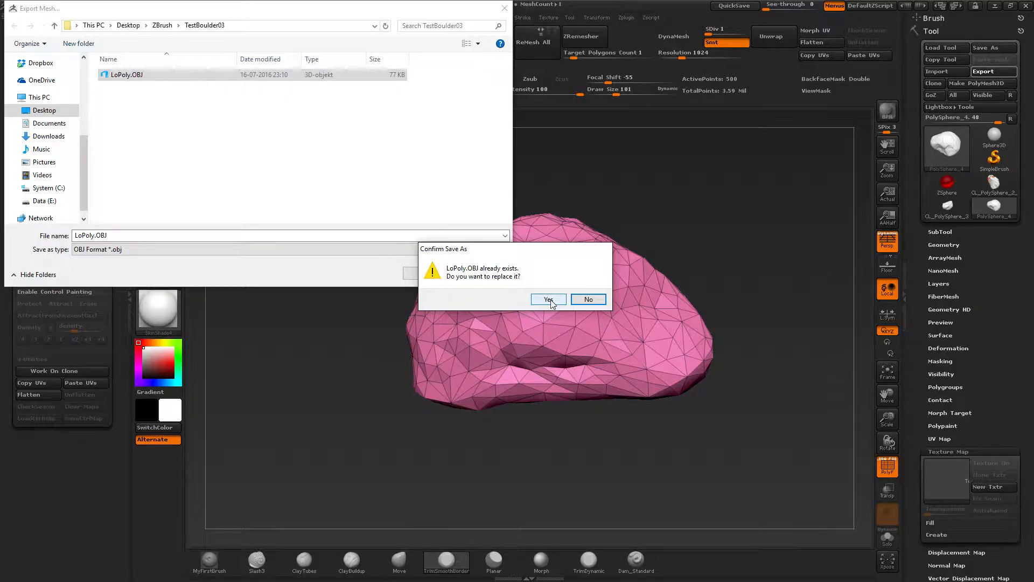
left_click(548, 299)
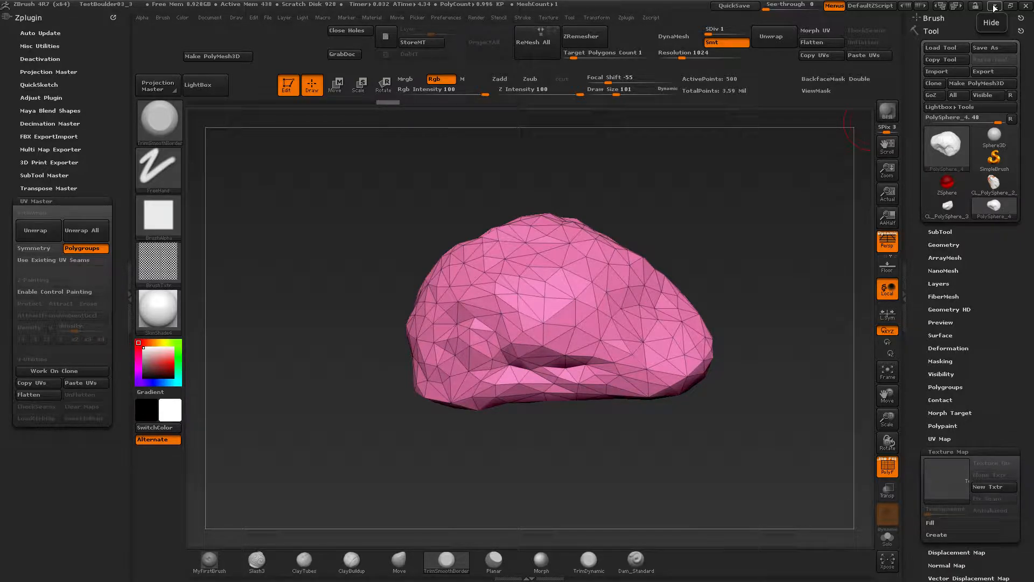
Switch to 3ds Max and import LoPoly.OBJ as a single Editable Poly mesh with texture coordinates
left_click(995, 8)
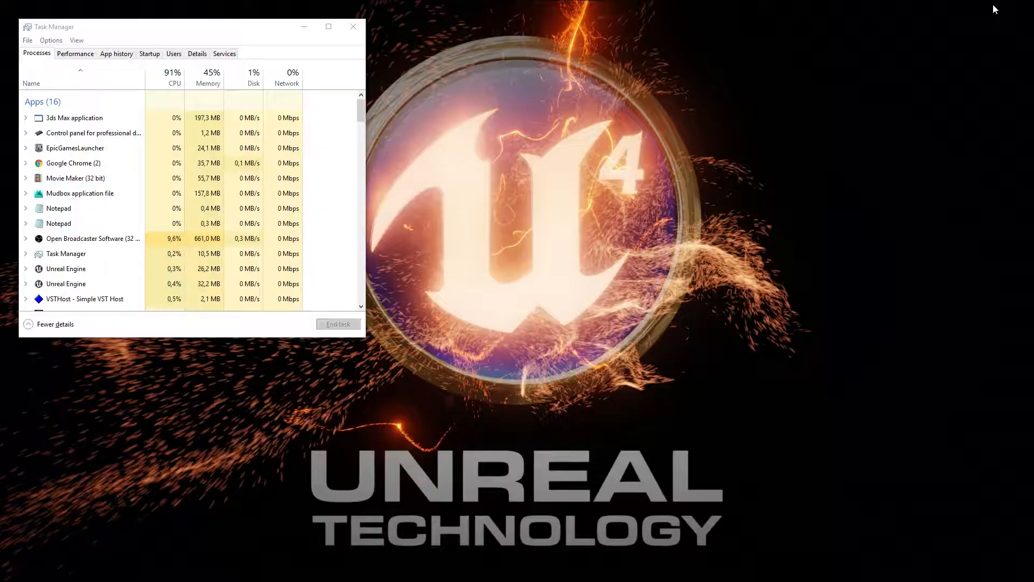
left_click(353, 26)
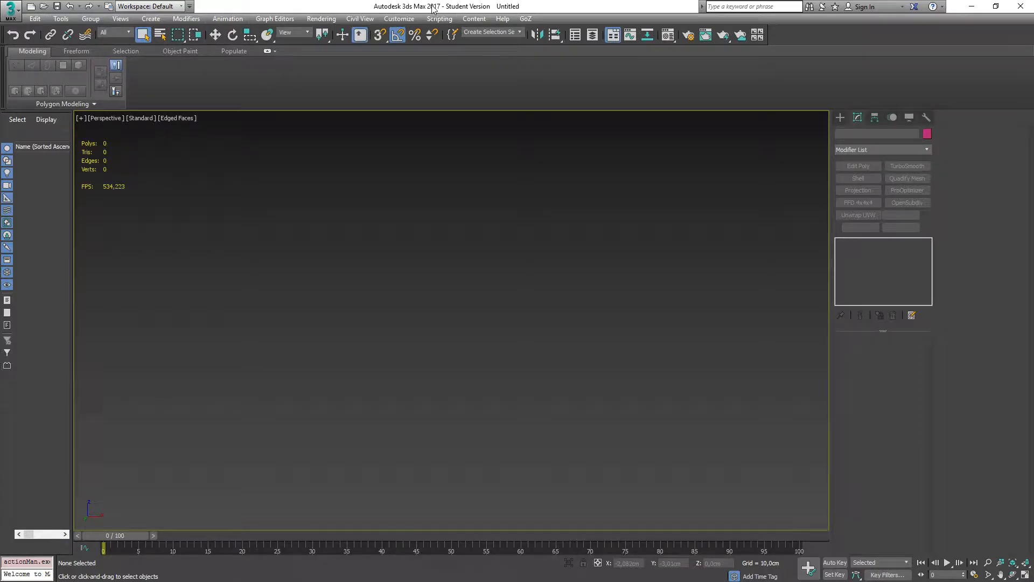
left_click(10, 9)
mouse_move(47, 165)
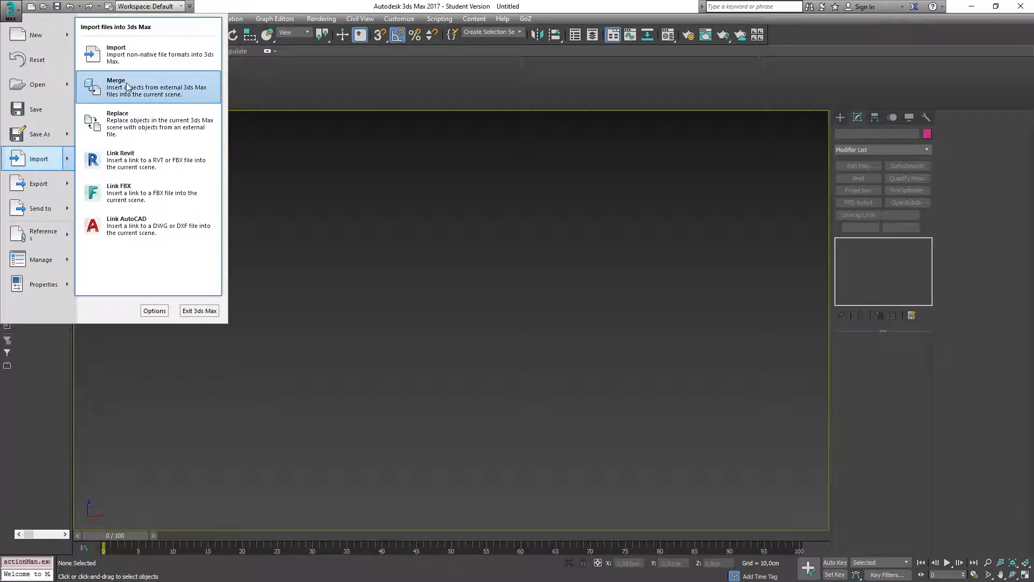
left_click(124, 55)
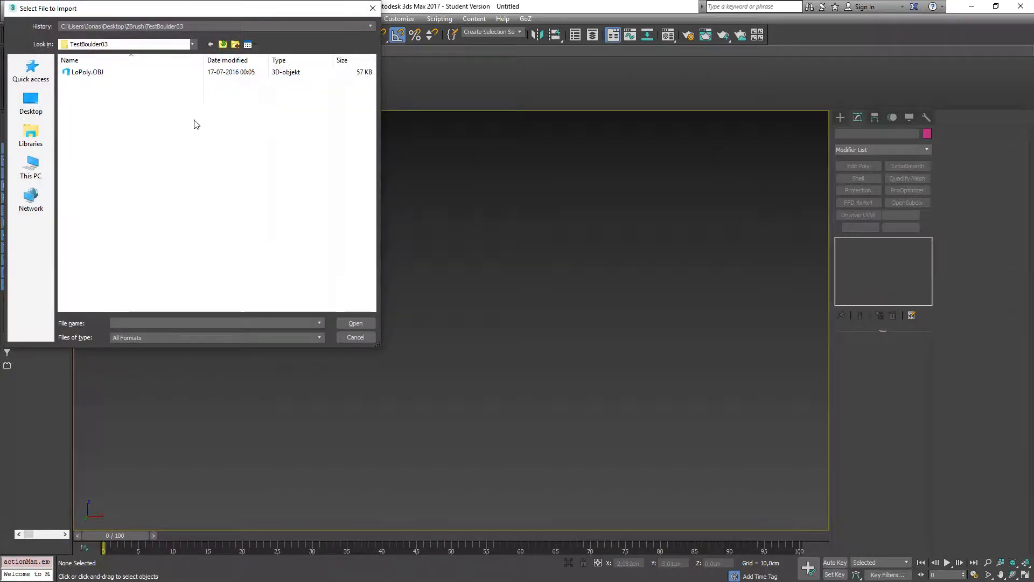
double_click(98, 78)
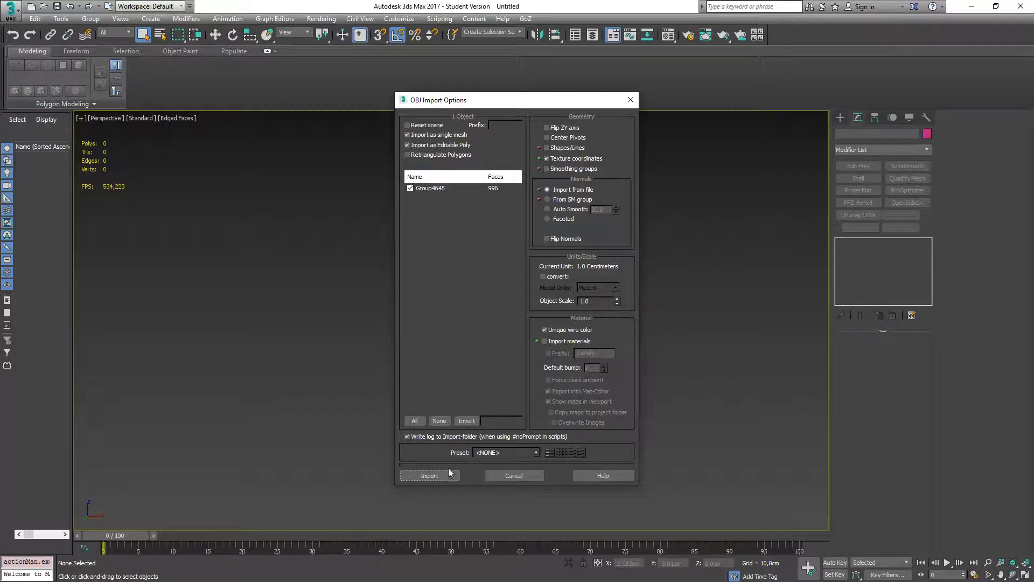
left_click(427, 478)
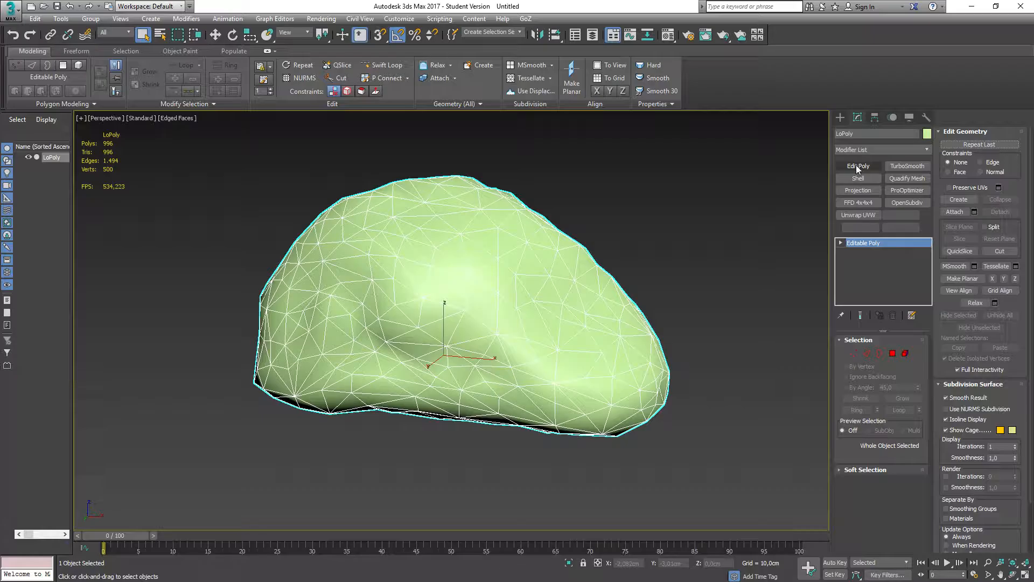
Examine the smoothing group assignment across all polygons of the imported boulder
left_click(841, 244)
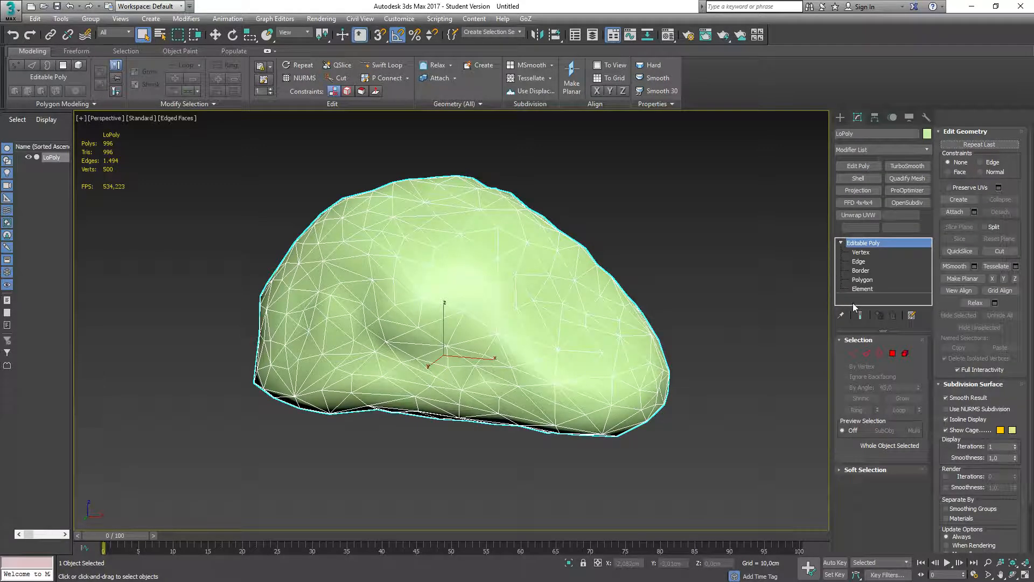
left_click(863, 290)
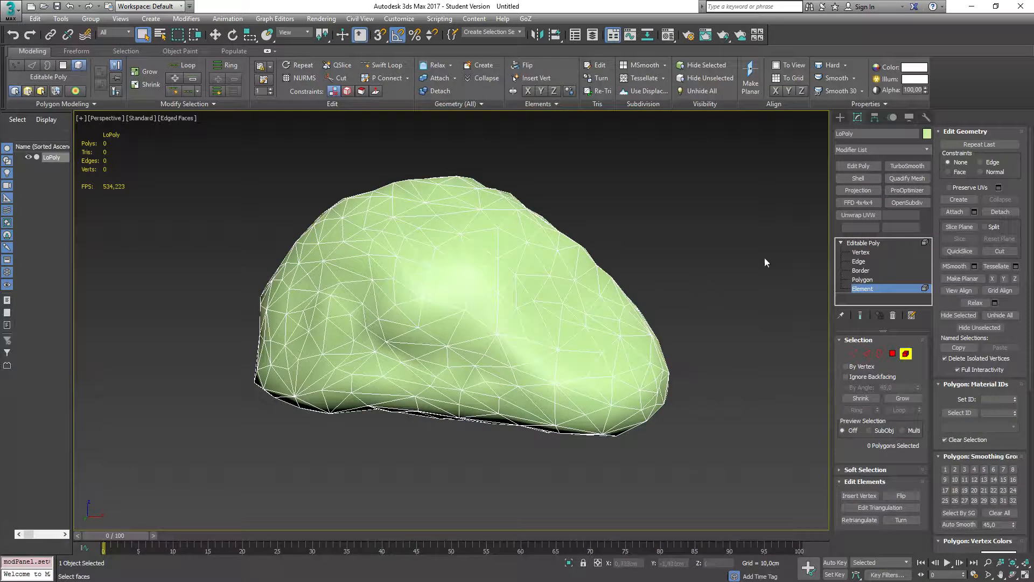
left_click(861, 281)
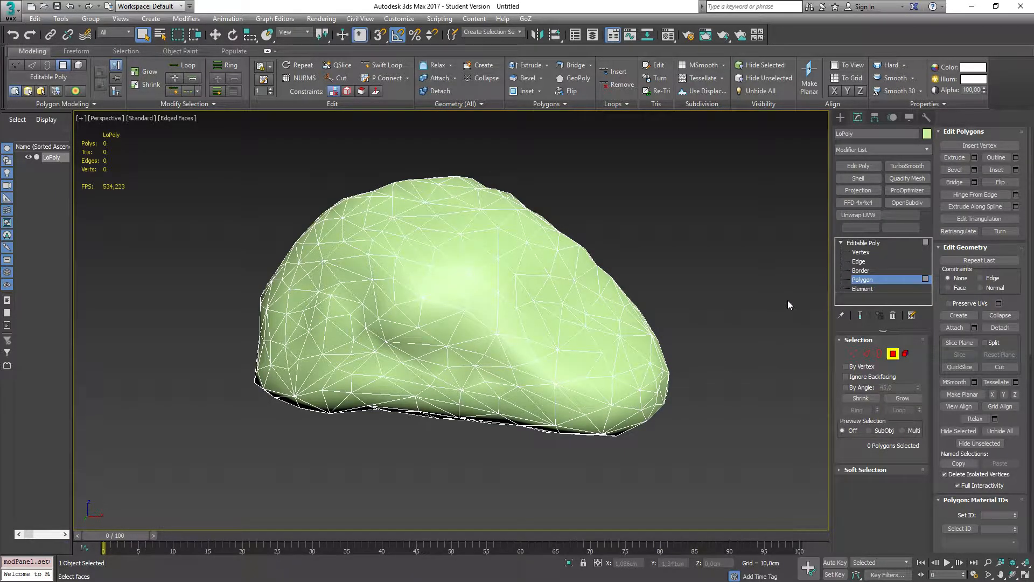
key("ctrl+a")
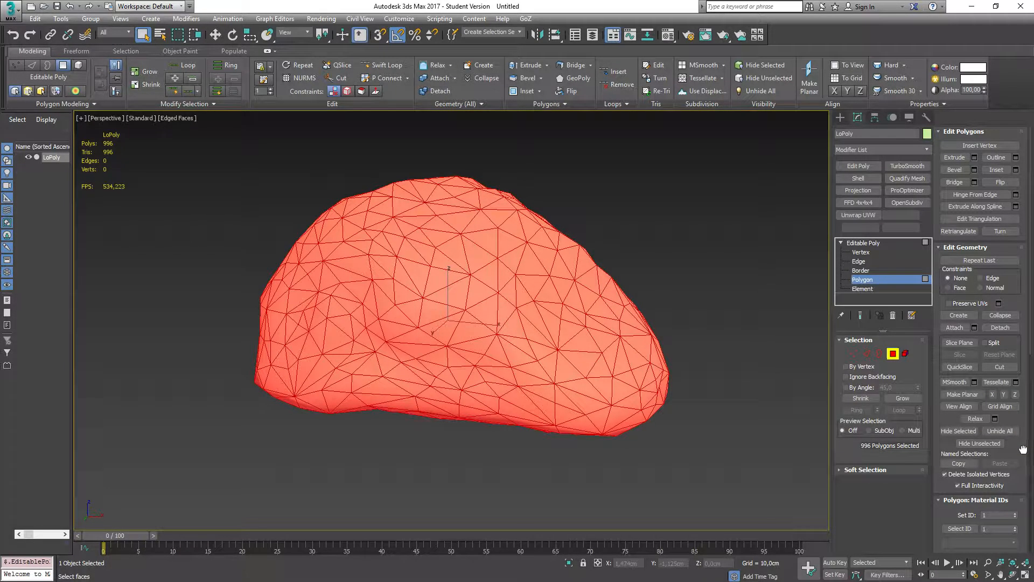
left_click_drag(1023, 447, 1017, 314)
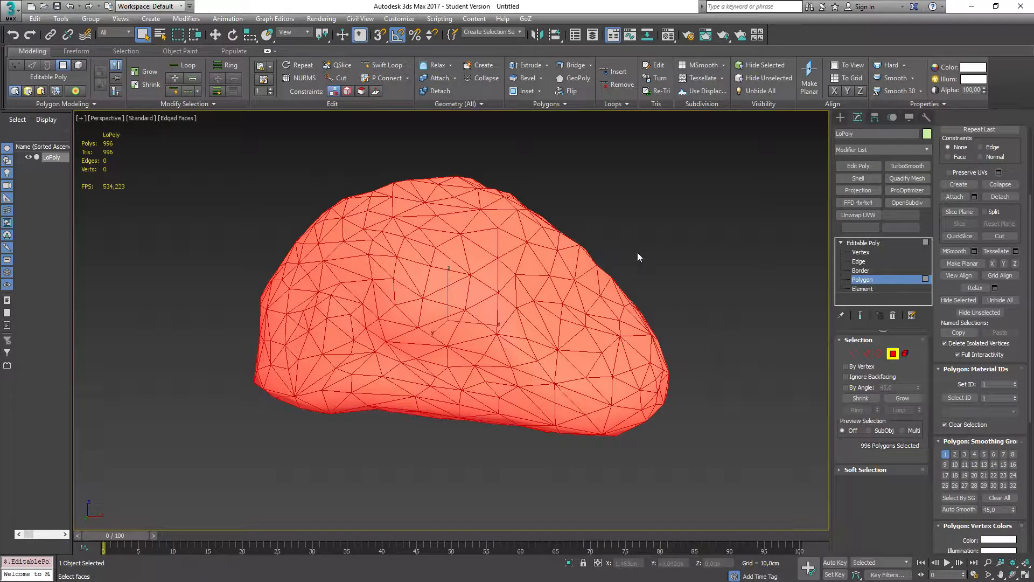
left_click(701, 218)
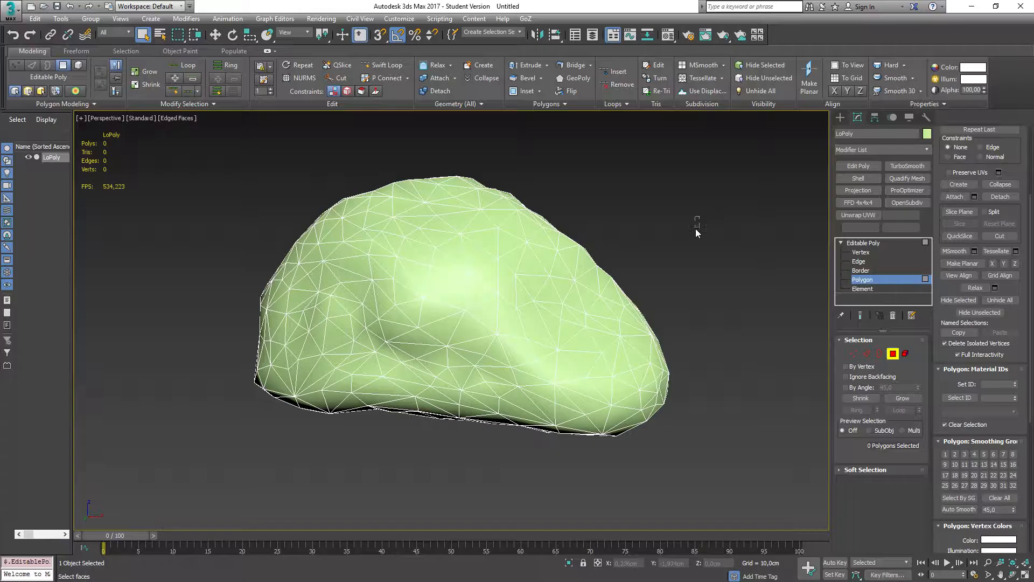
mouse_move(693, 234)
left_mouse_down()
mouse_move(696, 217)
mouse_move(700, 237)
left_mouse_up()
left_click(885, 280)
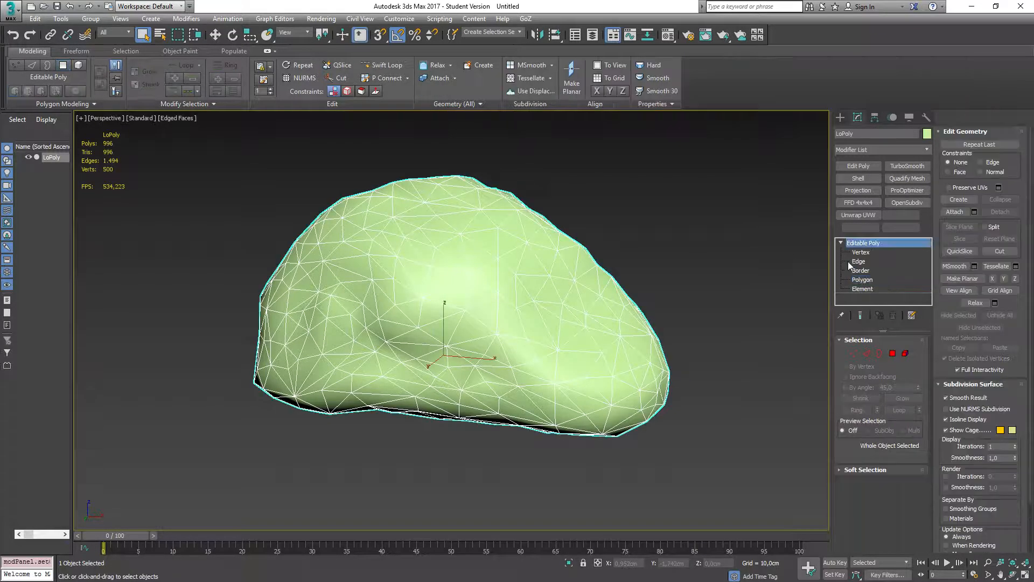
left_click(841, 243)
Apply an Unwrap UVW modifier to the boulder and reset the peel of its UVs in the UV editor
left_click(858, 215)
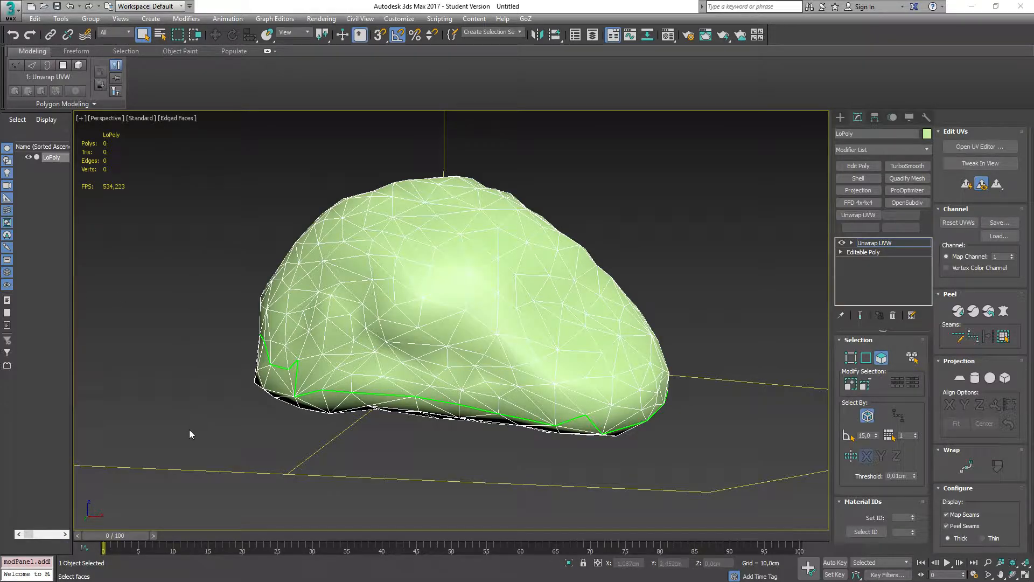
mouse_move(187, 429)
middle_mouse_down("alt")
mouse_move(225, 414)
mouse_move(283, 429)
mouse_move(357, 423)
mouse_move(415, 443)
mouse_move(366, 474)
mouse_move(292, 466)
mouse_move(173, 416)
middle_mouse_up("alt")
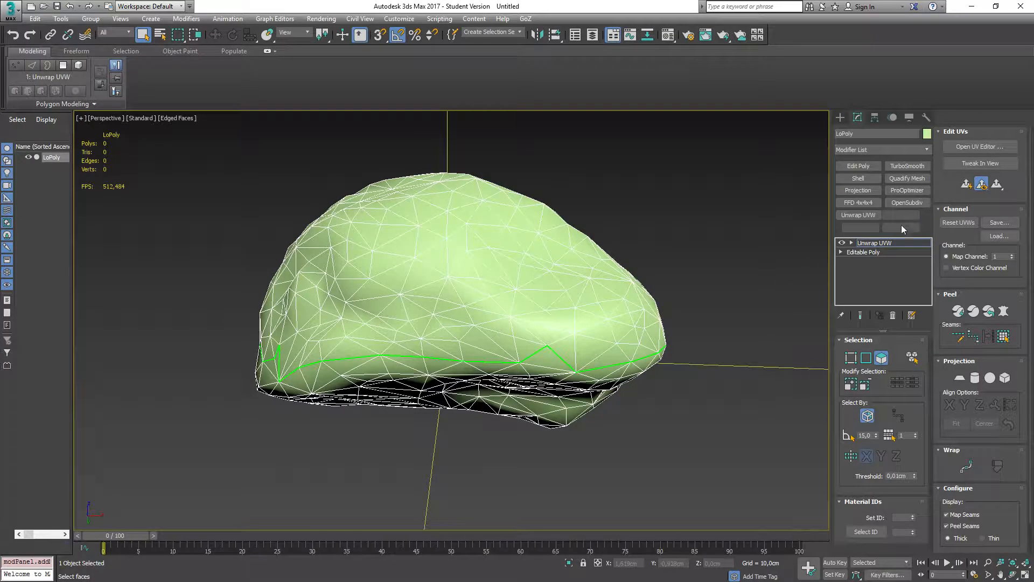
left_click(965, 151)
left_click_drag(0, 86, 497, 101)
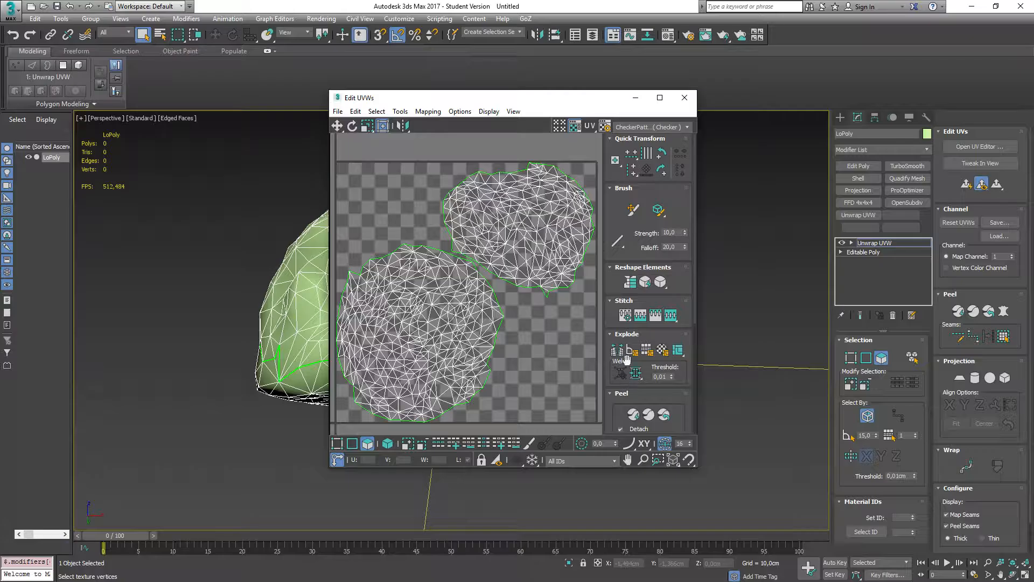
left_click(665, 419)
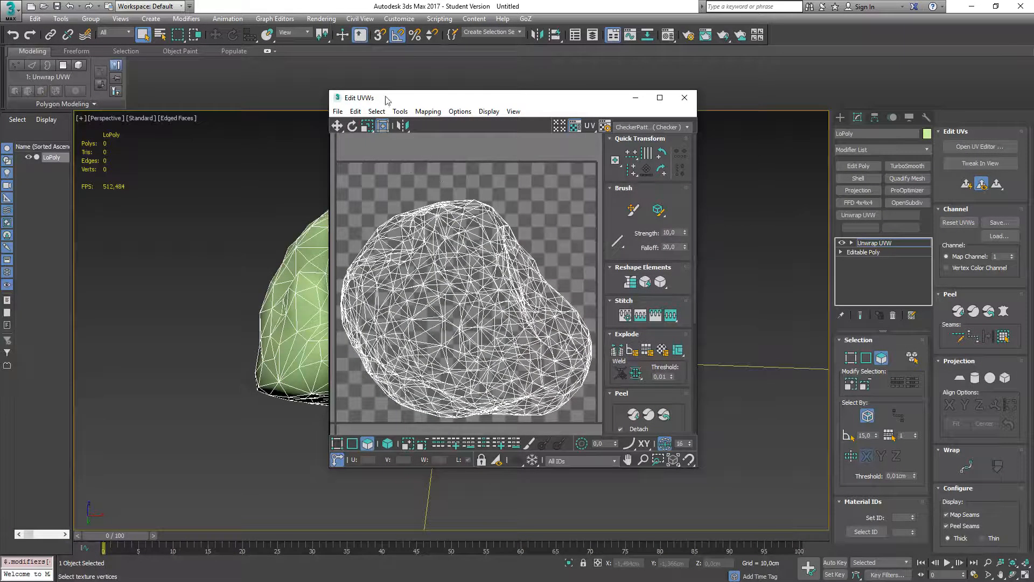
left_click(685, 98)
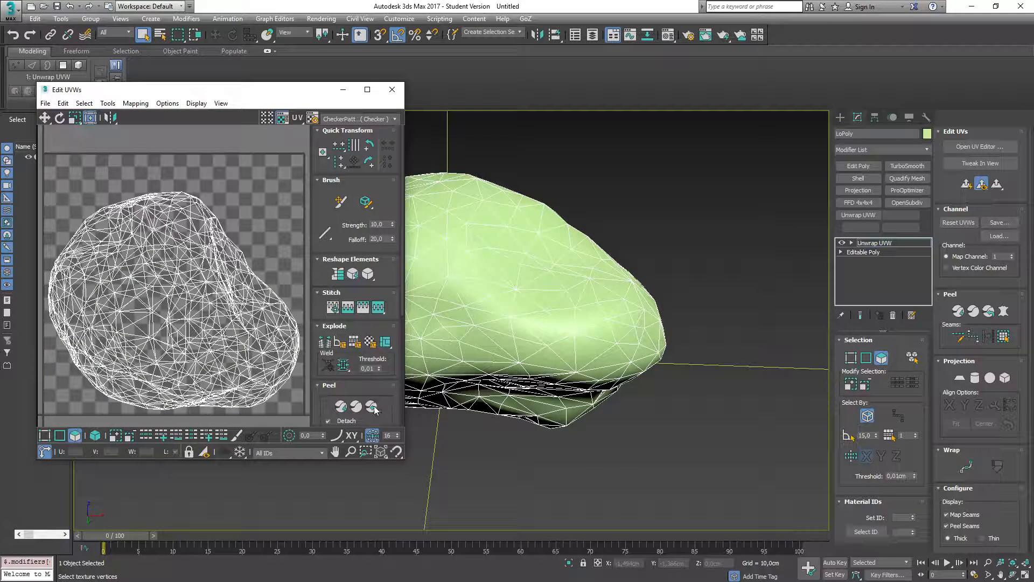
left_click_drag(397, 408, 397, 326)
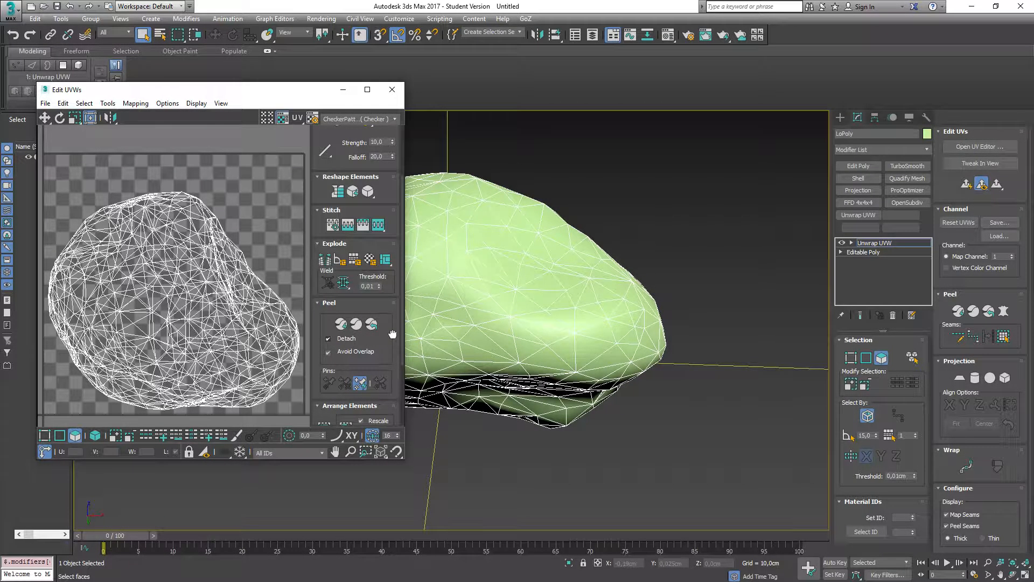
mouse_move(393, 334)
left_mouse_down()
mouse_move(391, 363)
mouse_move(384, 332)
left_mouse_up()
Move the UV editor out of the way and examine the boulder from all sides for suitable seam locations
left_click_drag(303, 90, 0, 167)
middle_click_drag(180, 386, 34, 412, "alt")
middle_click_drag(38, 392, 57, 357, "alt")
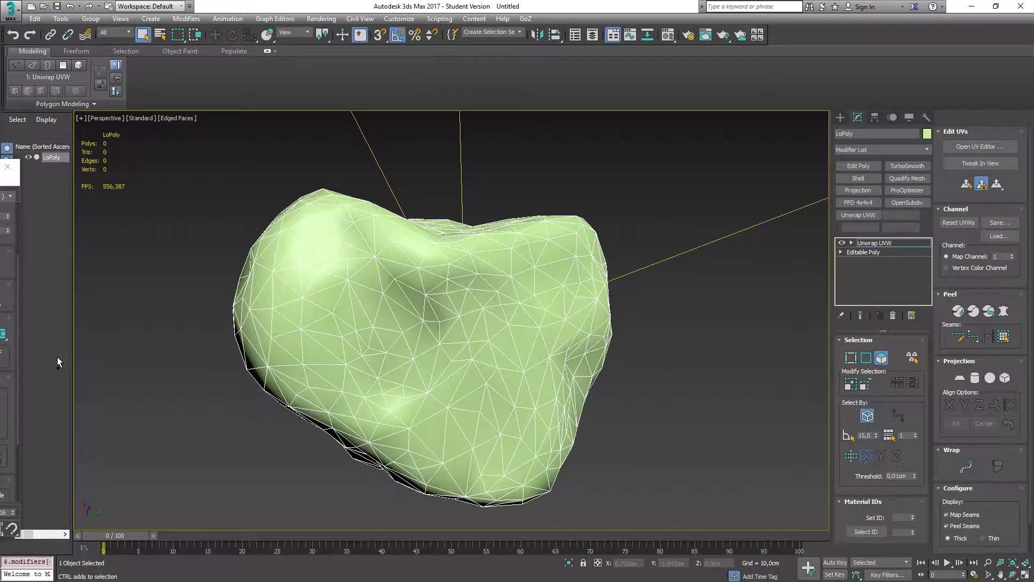
left_click(123, 303)
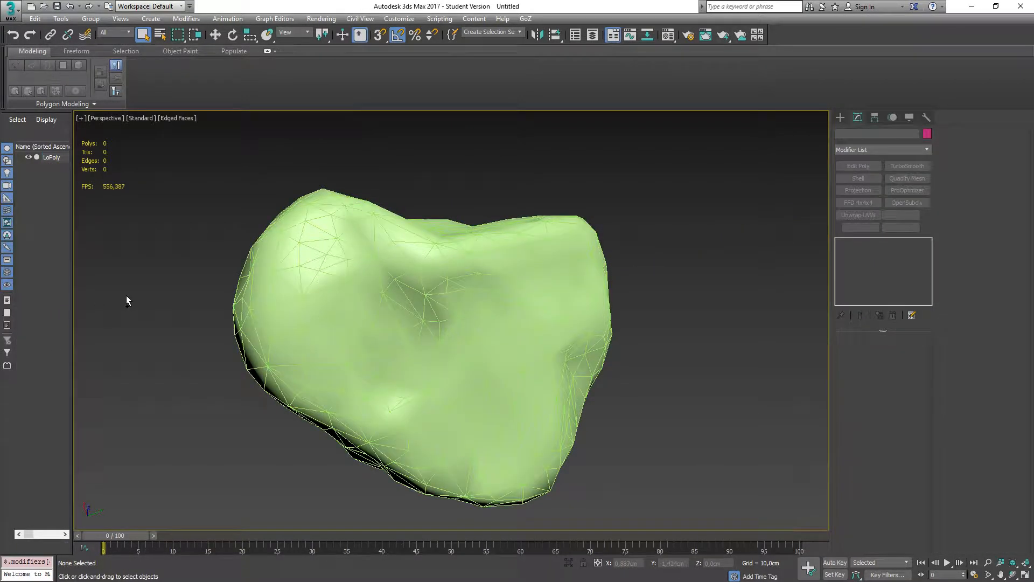
middle_click_drag(157, 230, 281, 279, "alt")
left_click(282, 279)
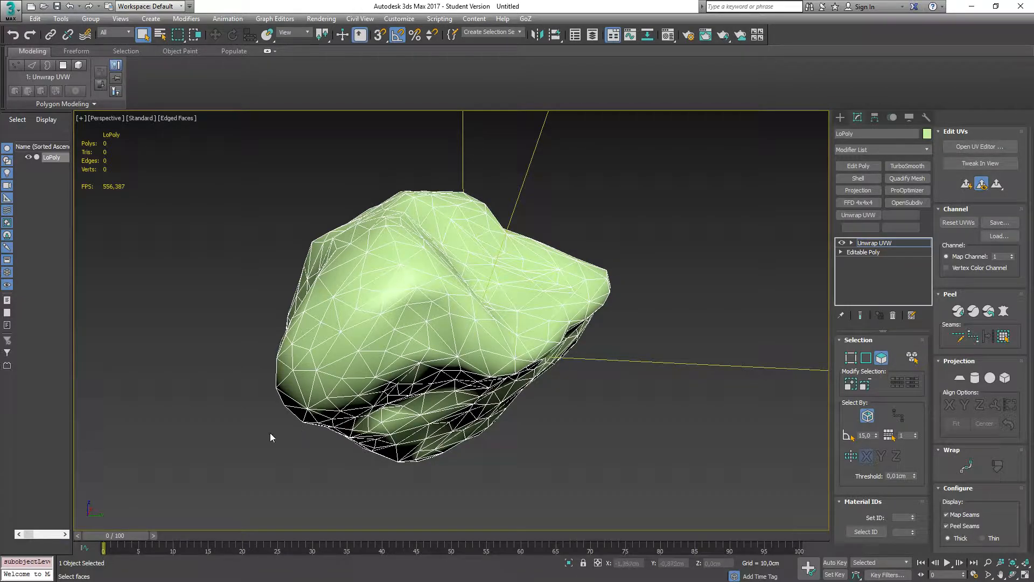
middle_click_drag(262, 447, 157, 356, "alt")
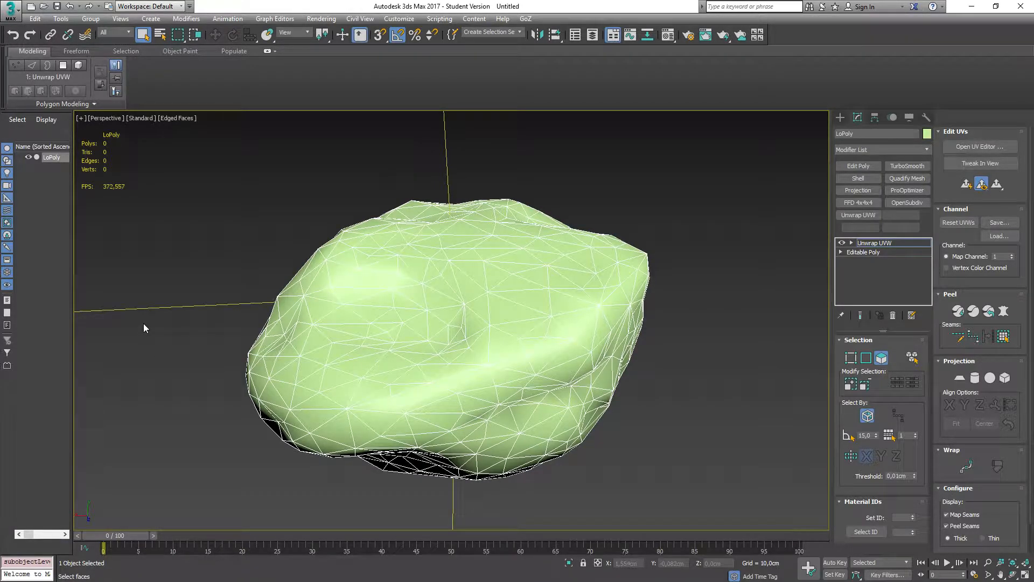
middle_click_drag(211, 288, 195, 372, "alt")
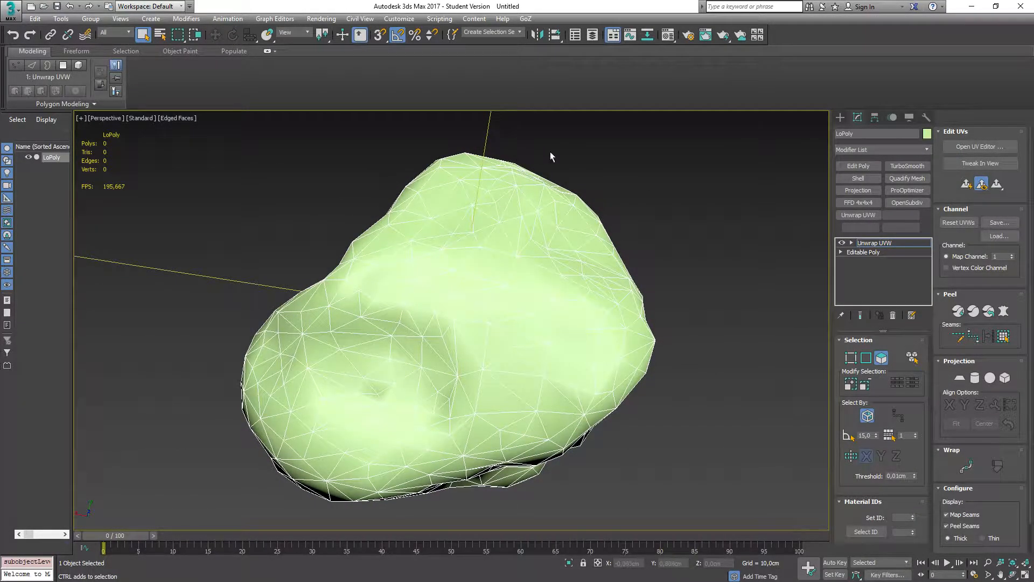
middle_click_drag(278, 449, 197, 365, "alt")
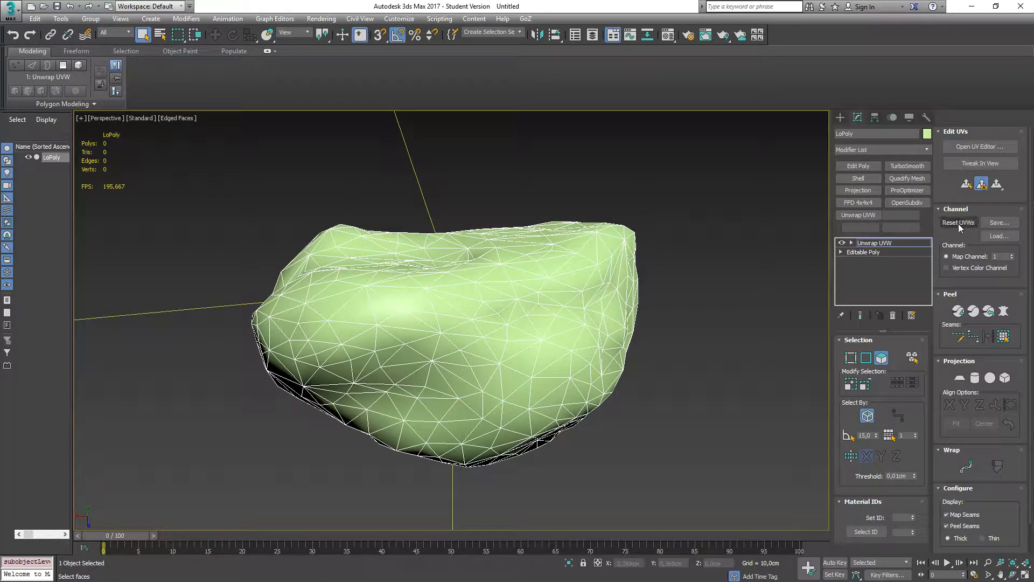
Start a point-to-point peel seam on the boulder and trace it along the ridge above the recessed side
left_click(973, 336)
middle_click_drag(718, 281, 679, 298, "alt")
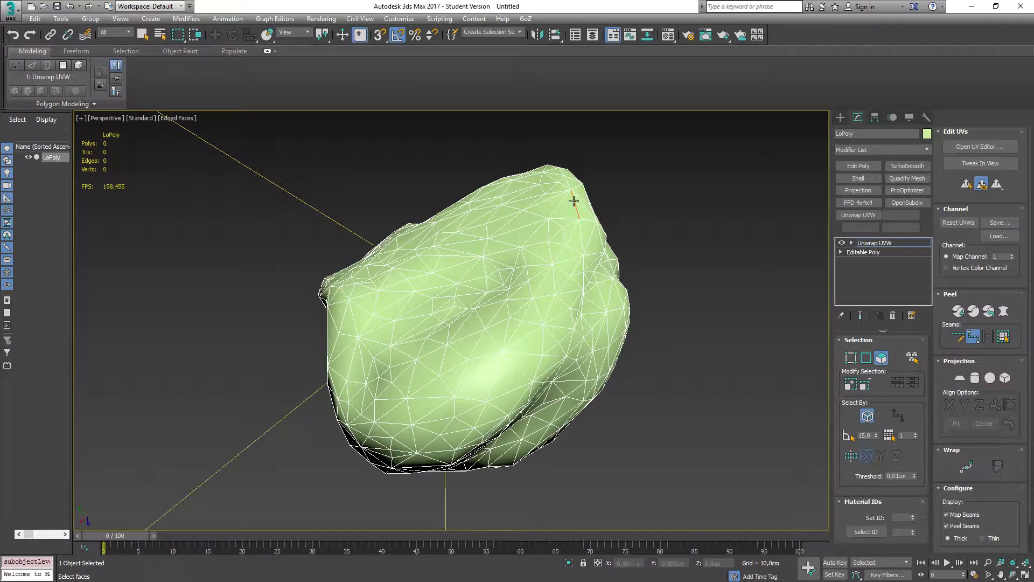
middle_click_drag(704, 196, 531, 291, "alt")
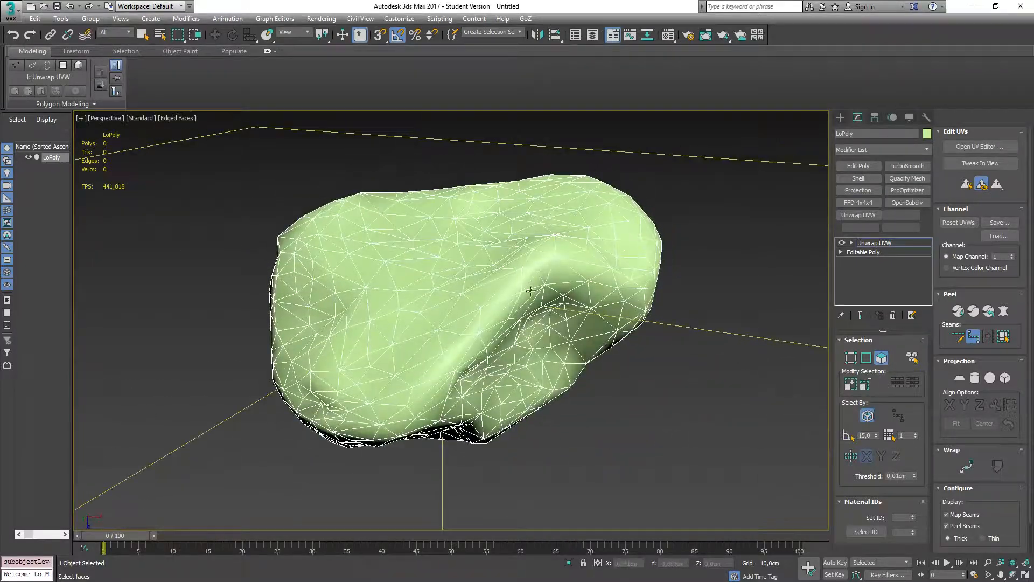
left_click(502, 286)
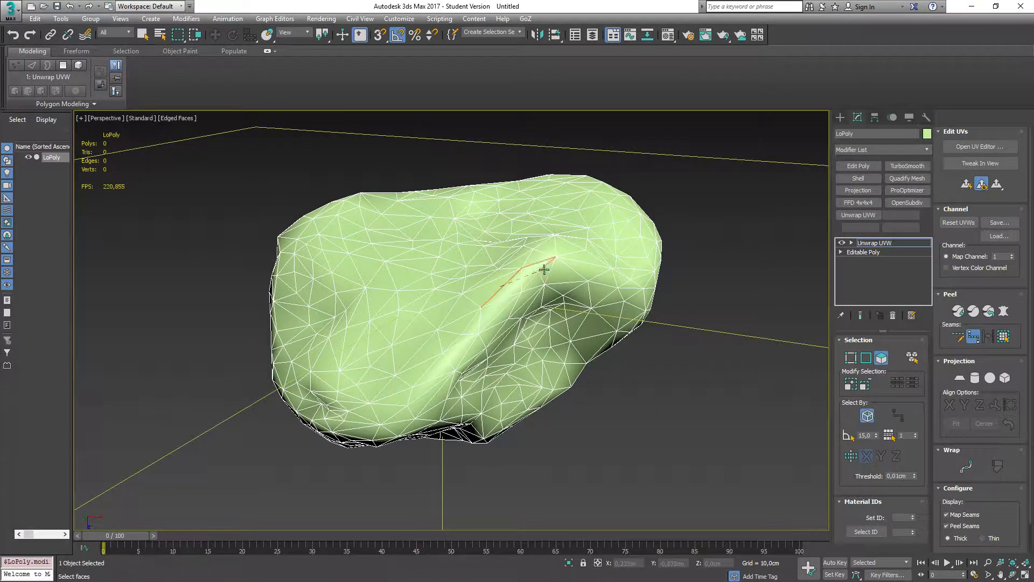
left_click(574, 261)
middle_click_drag(665, 259, 715, 301, "alt")
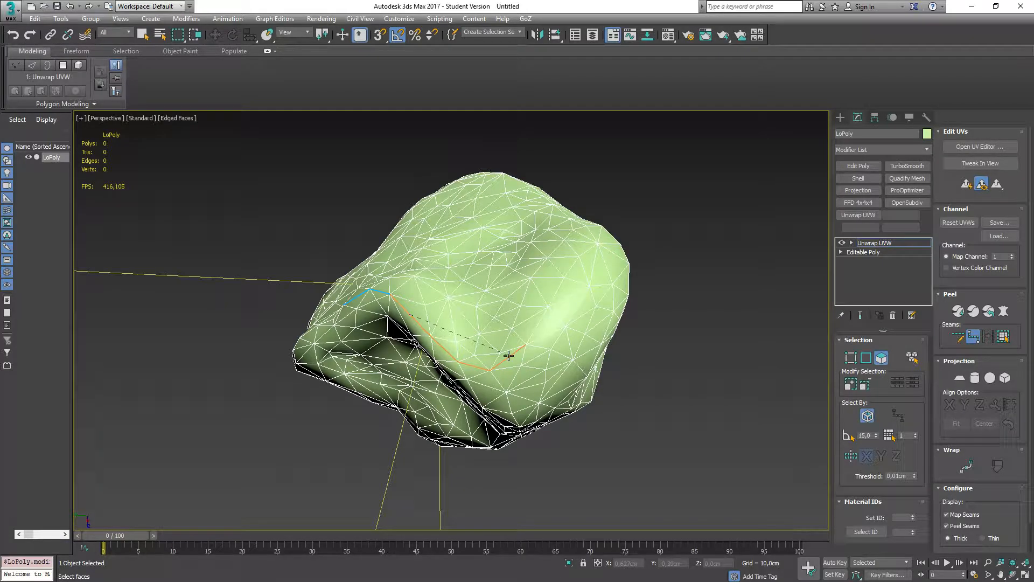
left_click(490, 369)
Continue the peel seam from the ridge around the far side of the boulder, following its rounded edges
middle_click_drag(571, 315, 506, 371, "alt")
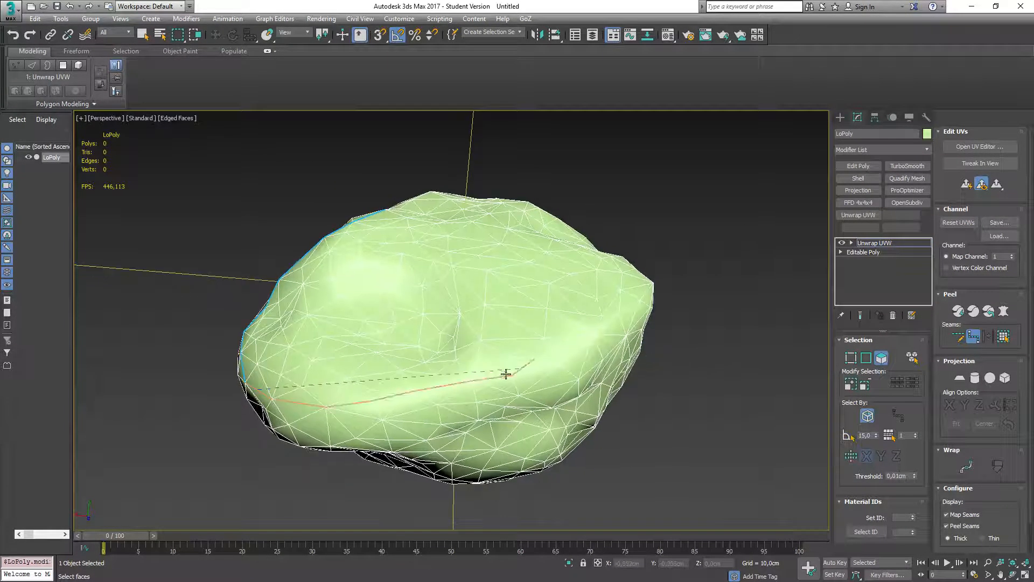
left_click(431, 406)
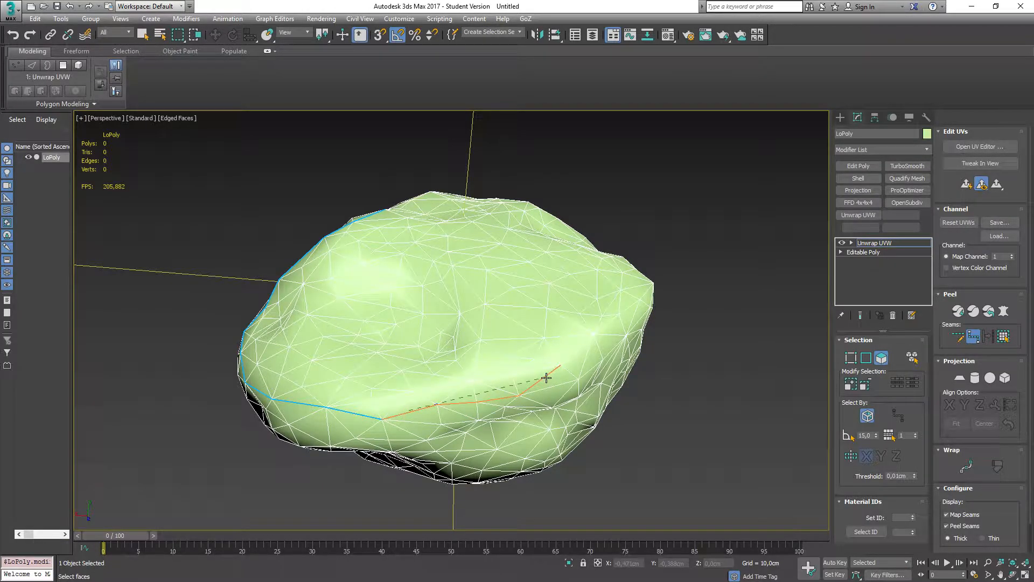
middle_click_drag(546, 379, 595, 328, "alt")
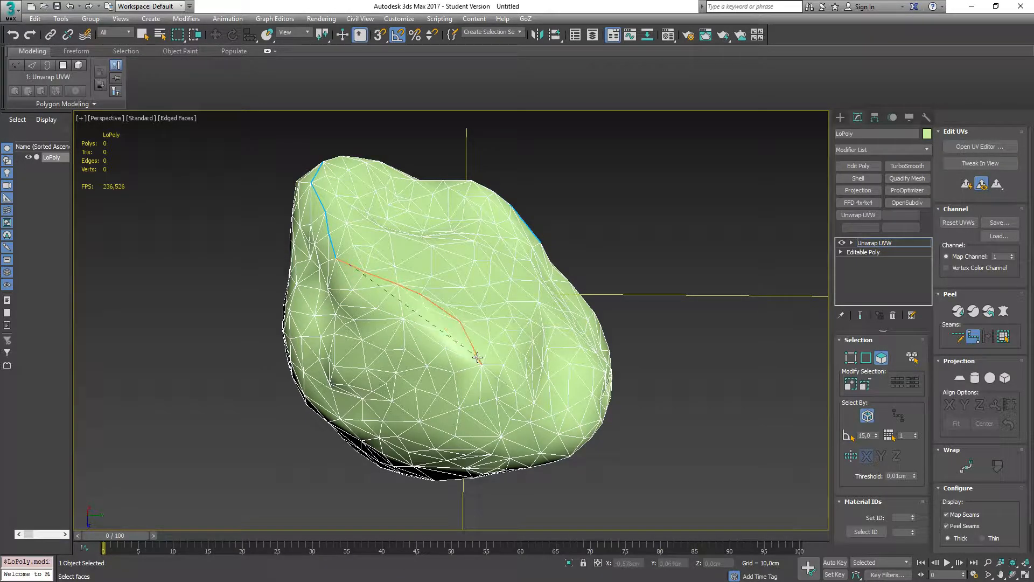
middle_click_drag(478, 357, 503, 341, "alt")
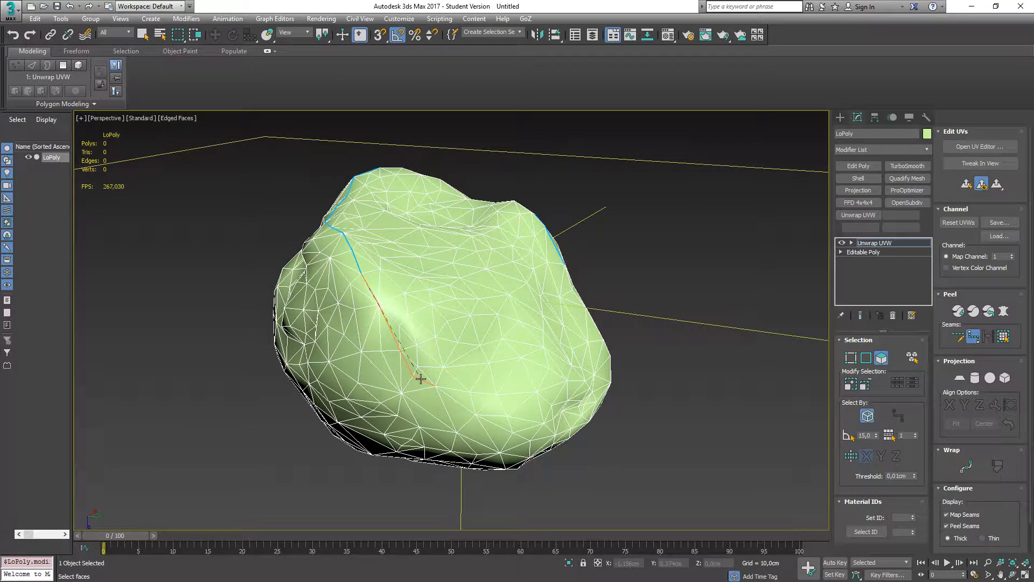
left_click(457, 382)
middle_click_drag(457, 382, 420, 397, "alt")
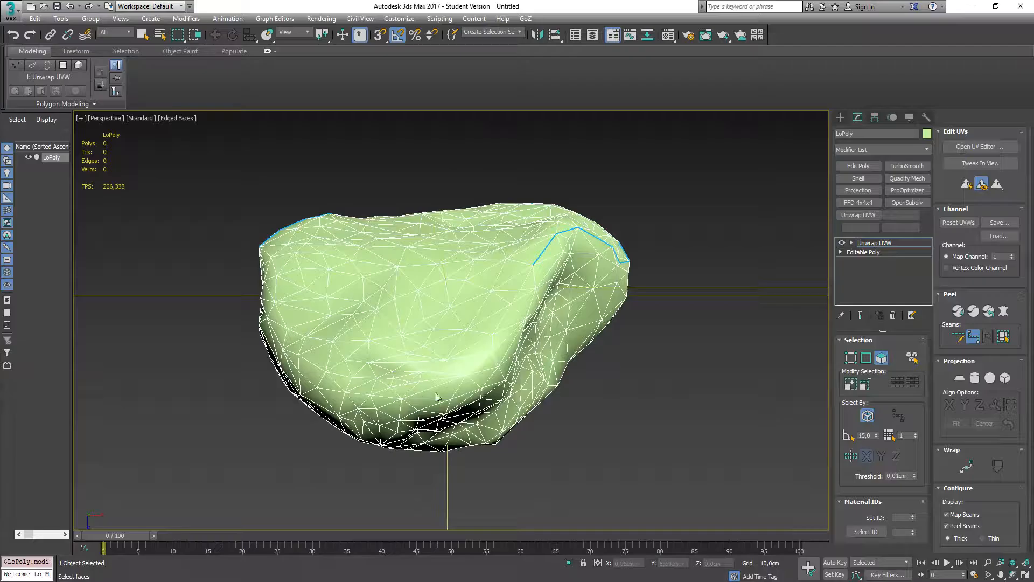
Restart point-to-point seam drawing at the open end and extend the seam around the boulder into a closed loop
left_click(974, 337)
left_click(473, 368)
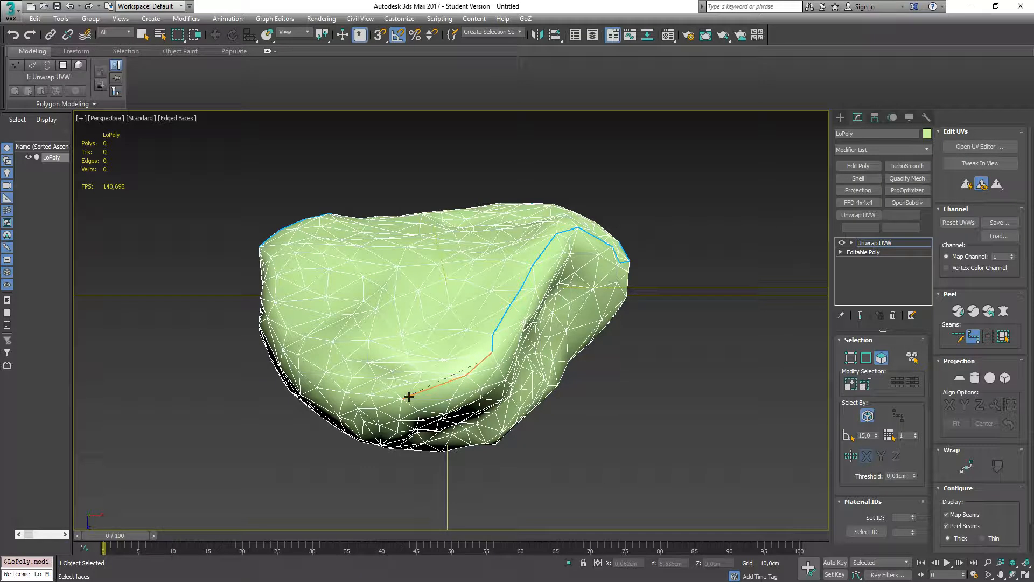
middle_click_drag(410, 396, 451, 412, "alt")
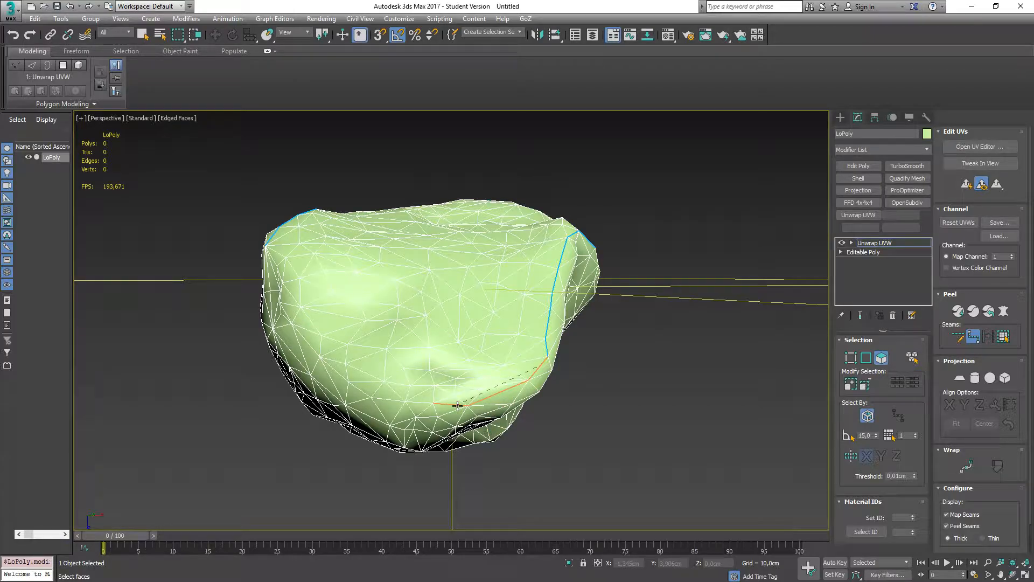
middle_click_drag(255, 412, 224, 421, "alt")
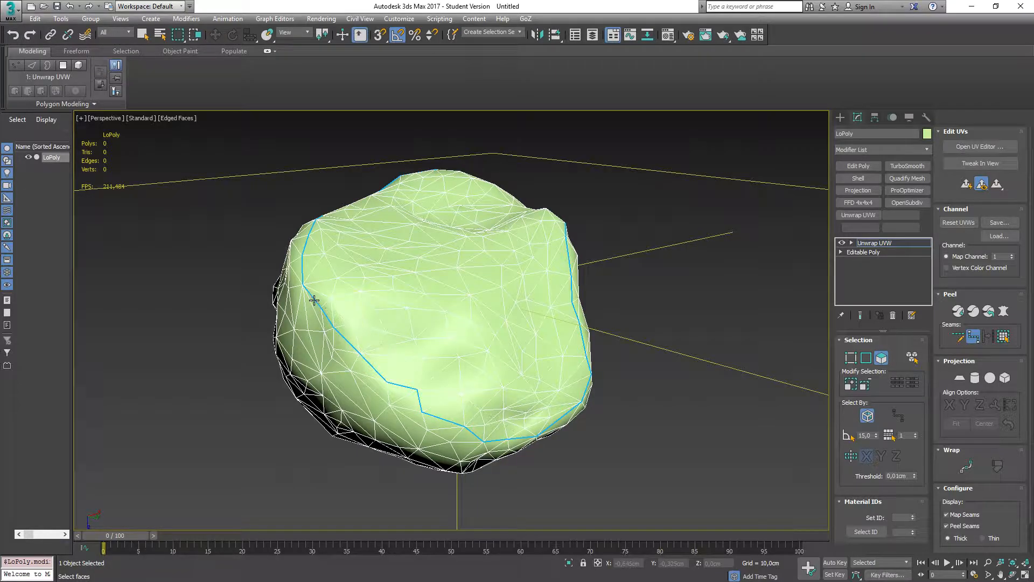
Quick Peel the boulder's UVs along the seam loop and move the UV editor beside the model
middle_click_drag(314, 300, 296, 221, "alt")
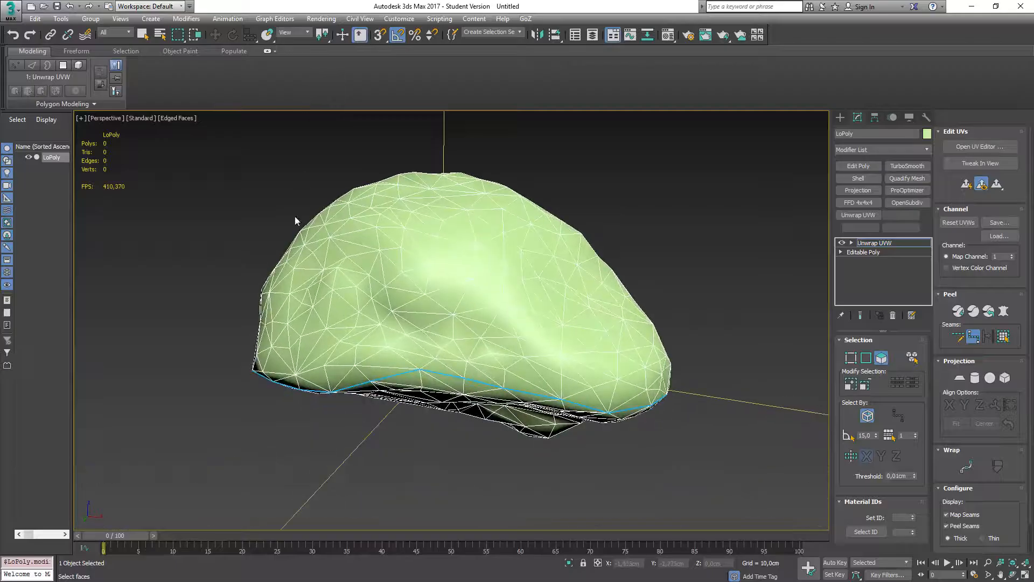
middle_click_drag(185, 318, 426, 277, "alt")
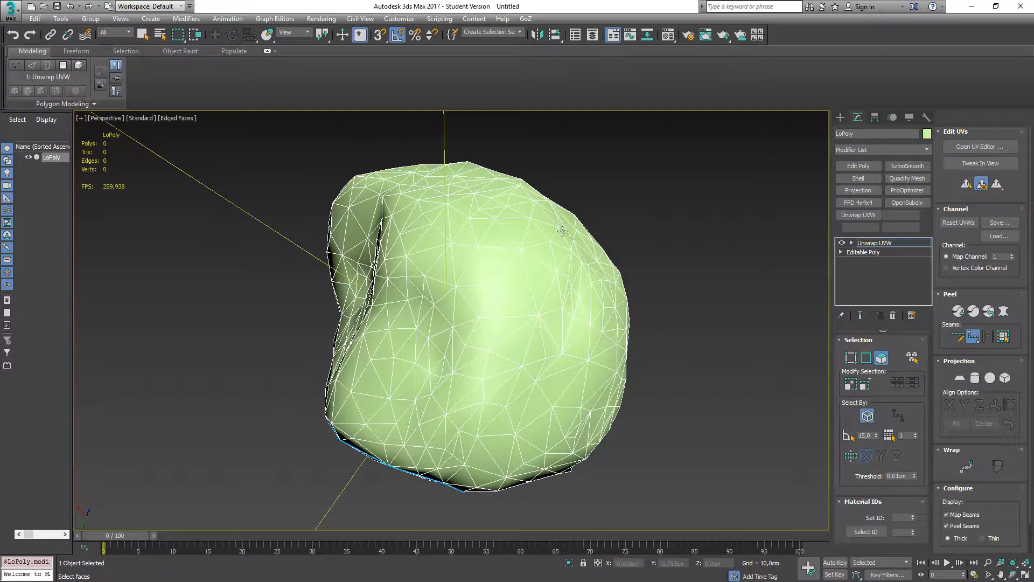
mouse_move(315, 276)
middle_mouse_down("alt")
mouse_move(287, 291)
mouse_move(295, 259)
mouse_move(285, 254)
mouse_move(300, 253)
mouse_move(305, 268)
mouse_move(367, 243)
mouse_move(301, 272)
mouse_move(224, 258)
mouse_move(284, 291)
mouse_move(377, 250)
mouse_move(361, 259)
mouse_move(328, 334)
mouse_move(356, 309)
mouse_move(366, 264)
mouse_move(311, 266)
mouse_move(335, 254)
mouse_move(331, 272)
middle_mouse_up("alt")
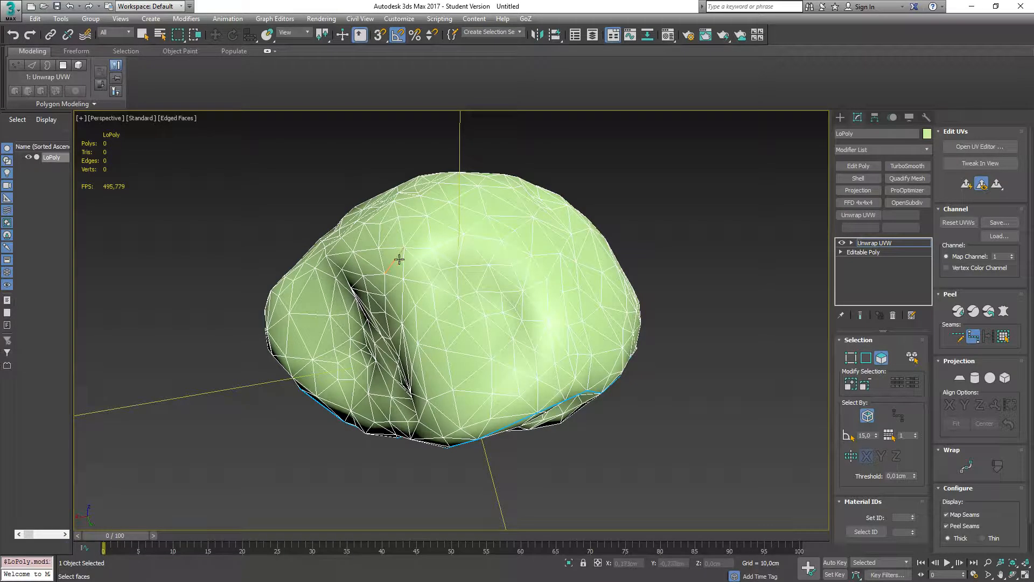
middle_click_drag(405, 434, 437, 405, "alt")
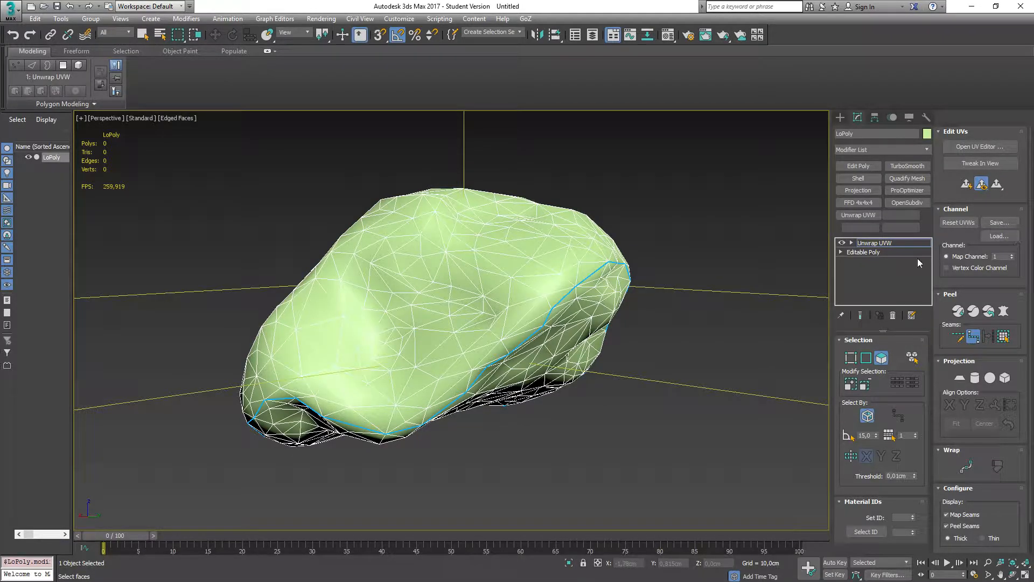
left_click(951, 313)
left_click_drag(473, 150, 747, 113)
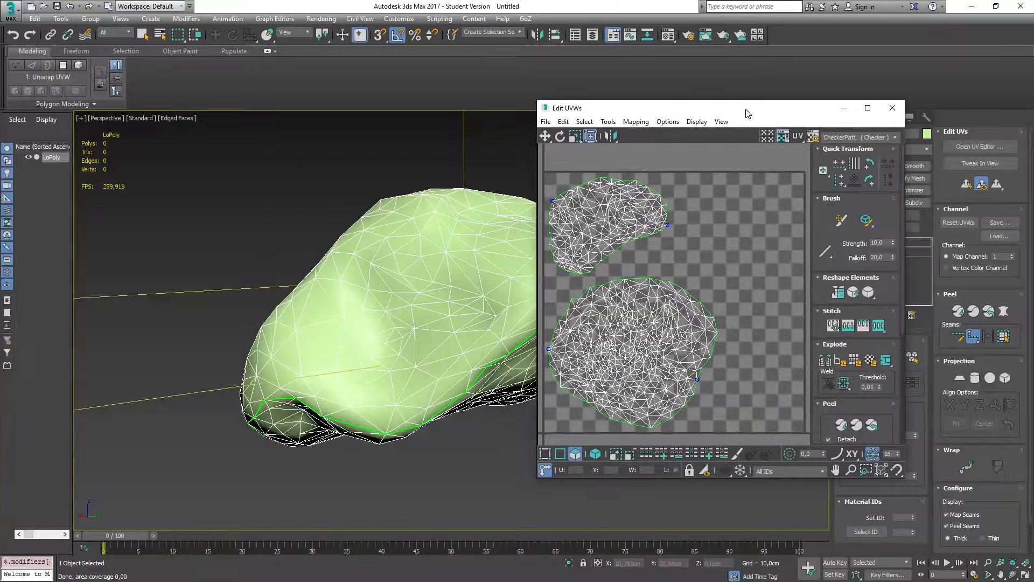
Relax the peeled UV islands using Relax By Polygon Angles, stop the relaxation and close the Relax Tool
left_click(608, 122)
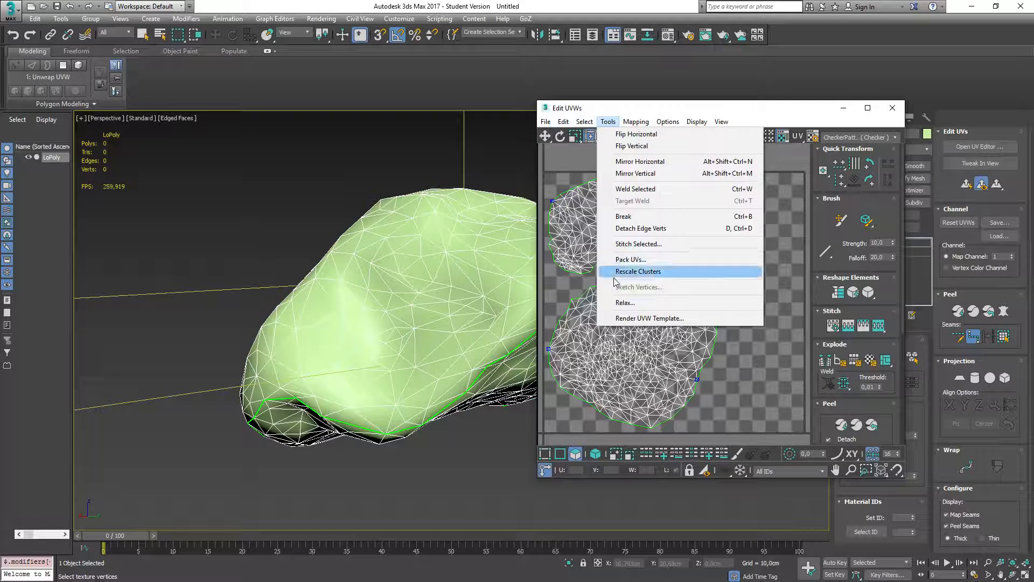
left_click(625, 302)
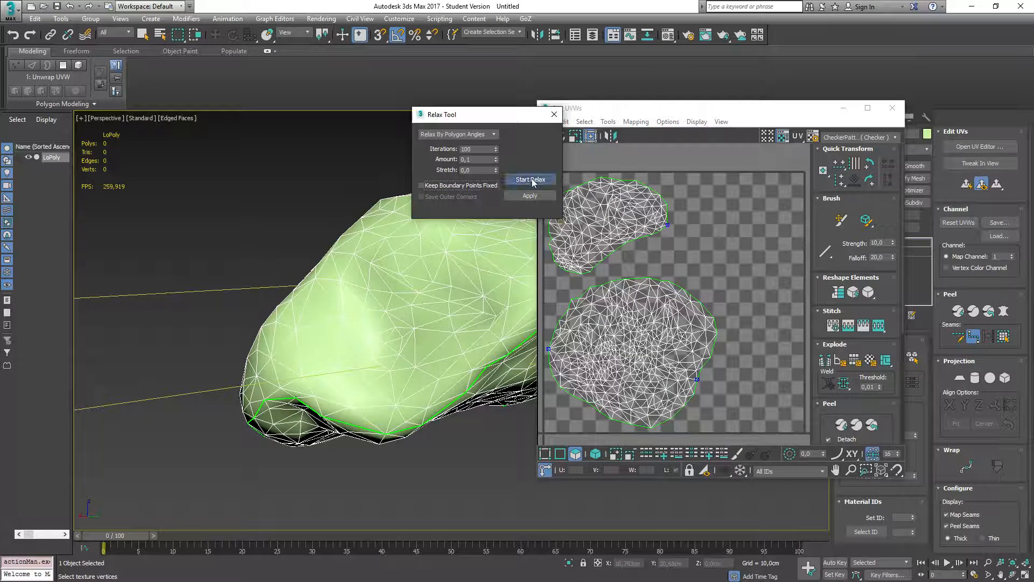
left_click(531, 180)
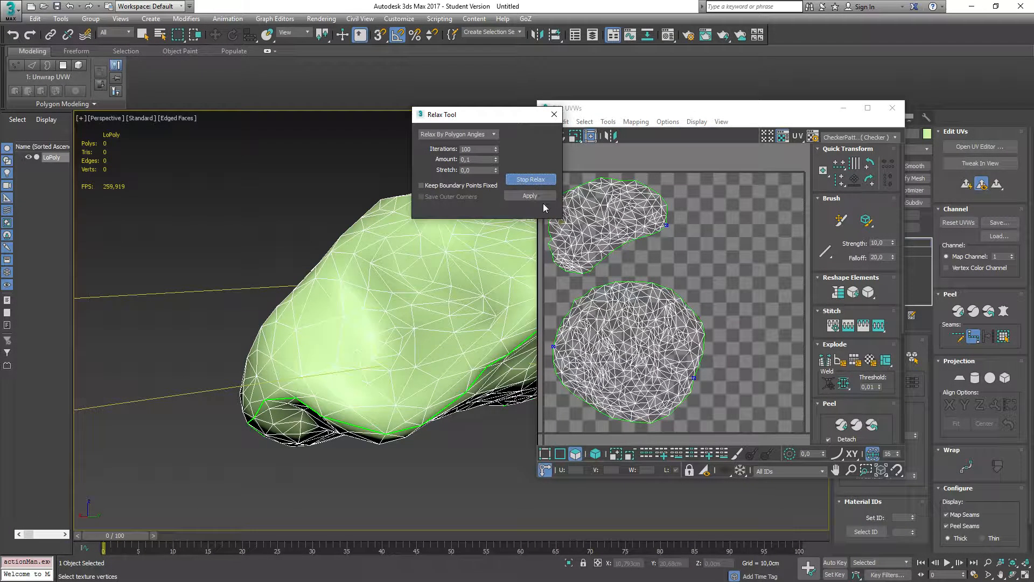
left_click(552, 180)
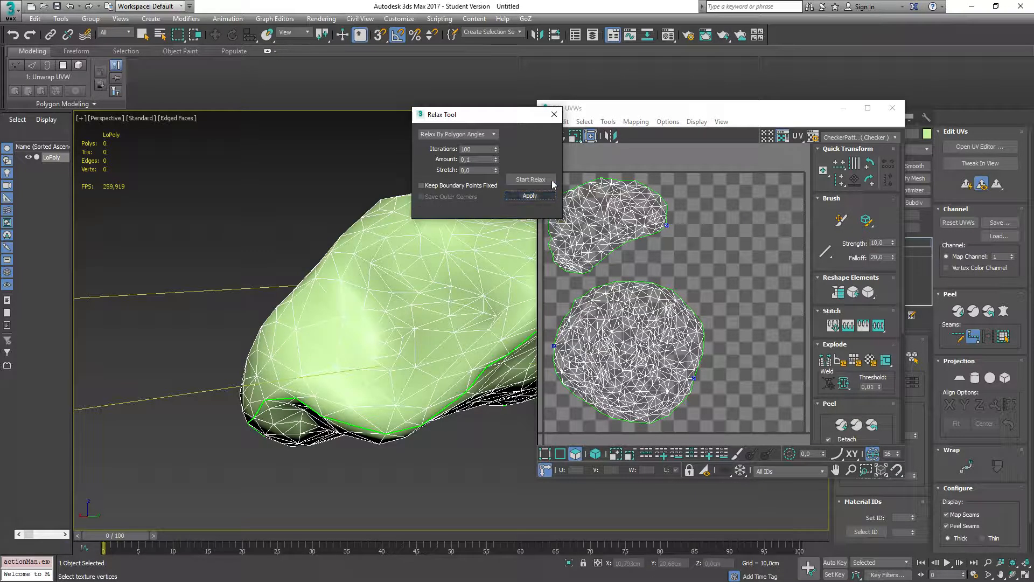
left_click(554, 114)
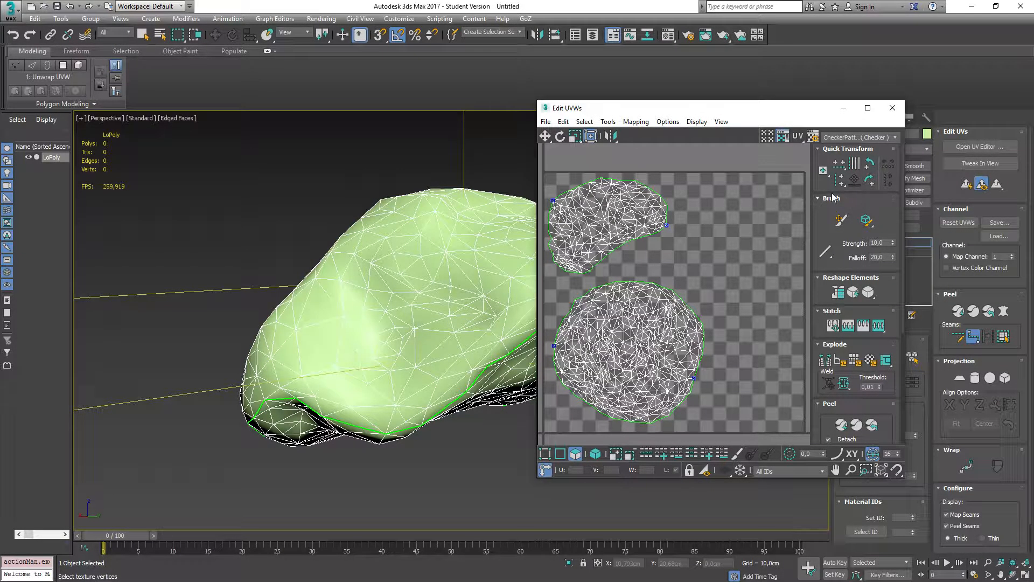
Display Angle Distortion in the UV editor and examine both islands for angular stretching
left_click(844, 138)
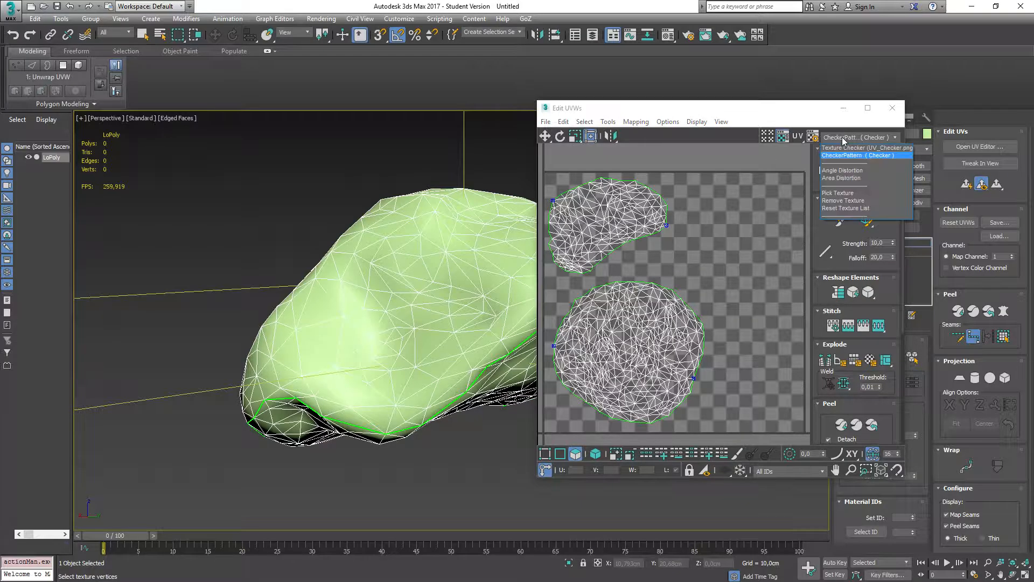
left_click(841, 170)
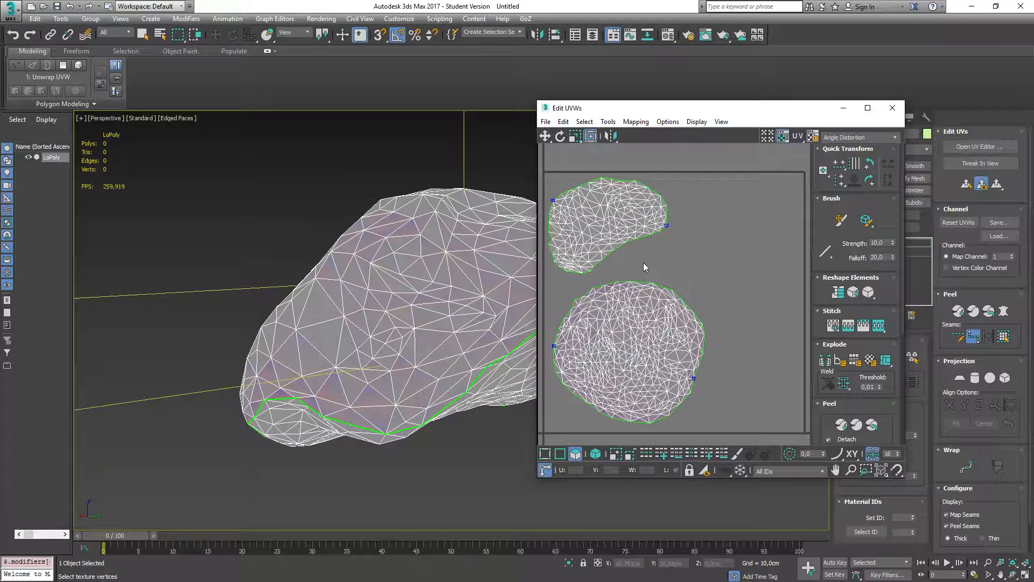
scroll(674, 251, "down", 2)
scroll(713, 229, "up", 4)
middle_click_drag(702, 267, 739, 202)
scroll(721, 224, "up", 2)
scroll(697, 217, "down", 4)
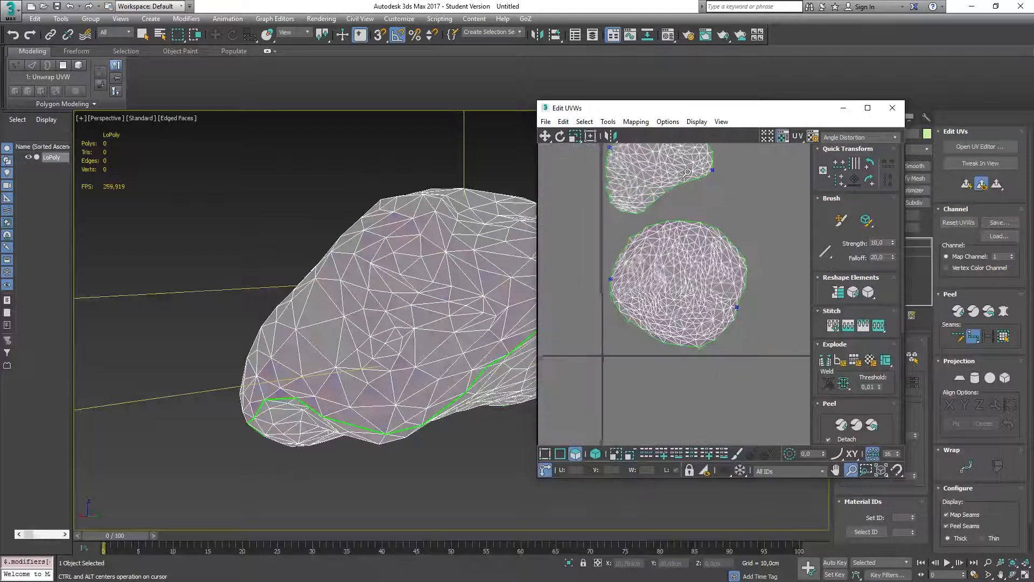
middle_click_drag(689, 172, 689, 230)
scroll(636, 182, "up", 3)
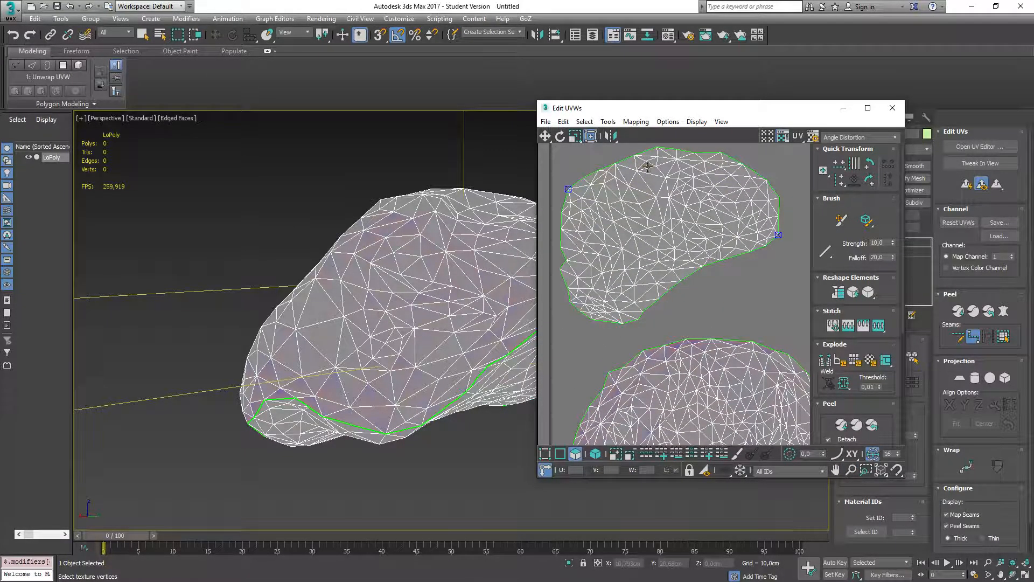
middle_click_drag(694, 338, 653, 168)
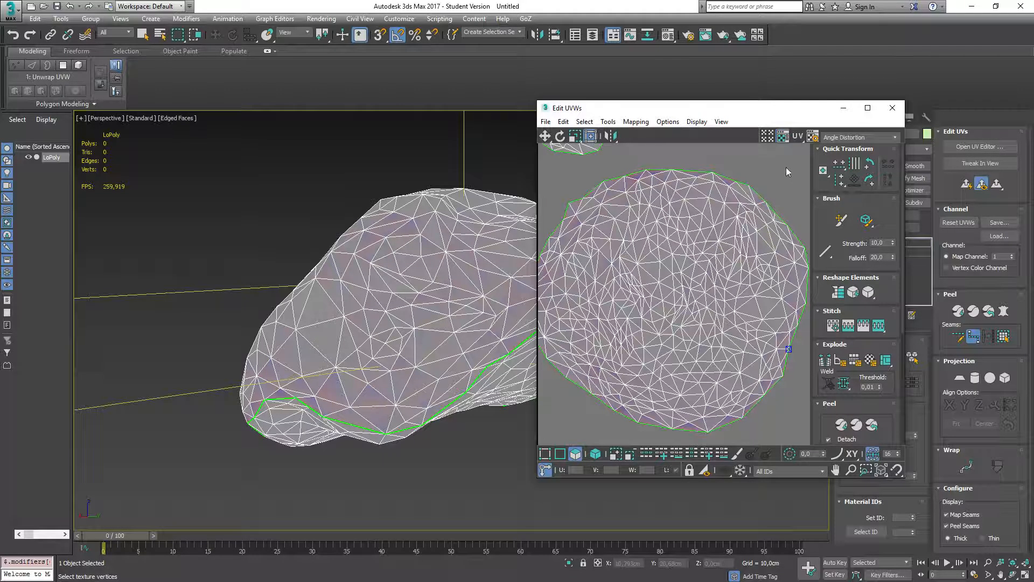
scroll(796, 178, "down", 2)
mouse_move(774, 164)
middle_mouse_down()
mouse_move(747, 155)
mouse_move(769, 170)
mouse_move(759, 172)
middle_mouse_up()
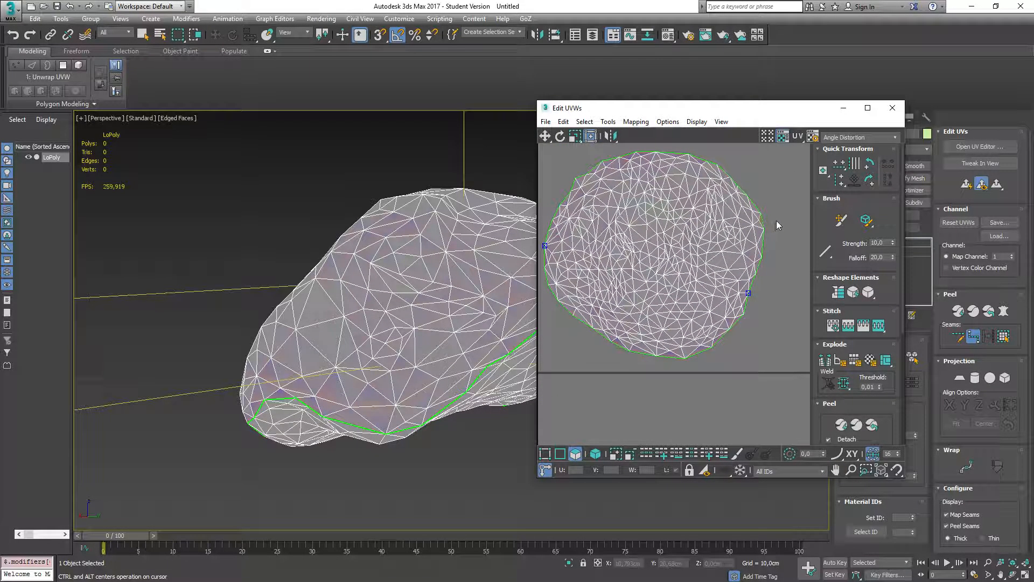
Display Area Distortion in the UV editor and examine the large round island for size differences
left_click(865, 141)
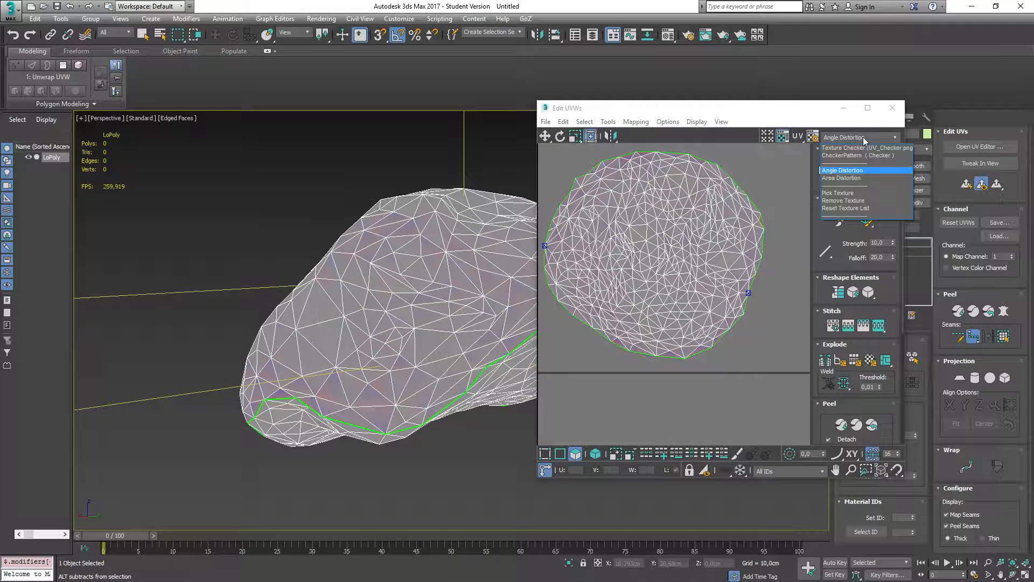
left_click(838, 179)
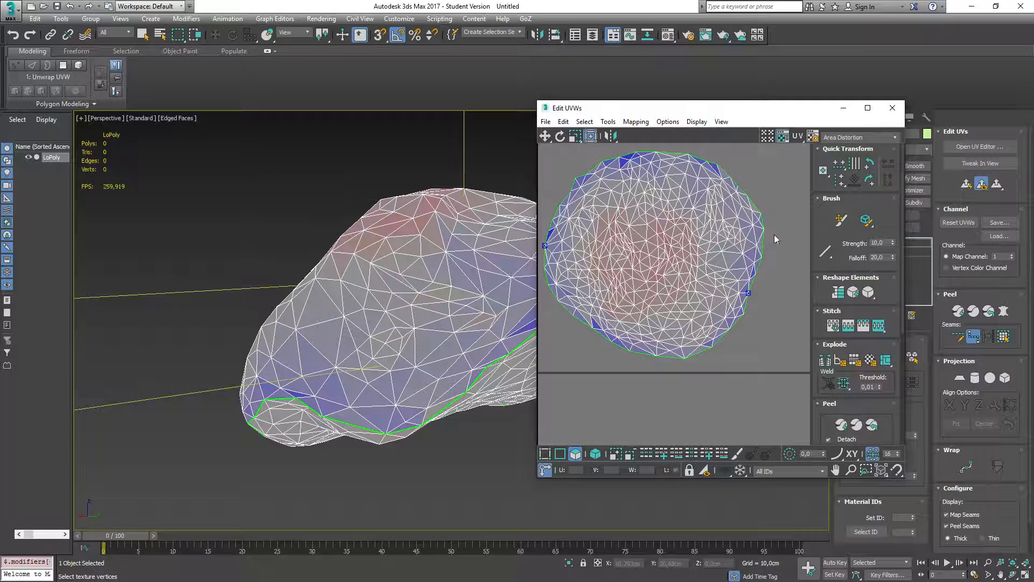
scroll(774, 234, "down", 3)
middle_click_drag(735, 193, 713, 210)
scroll(722, 237, "up", 2)
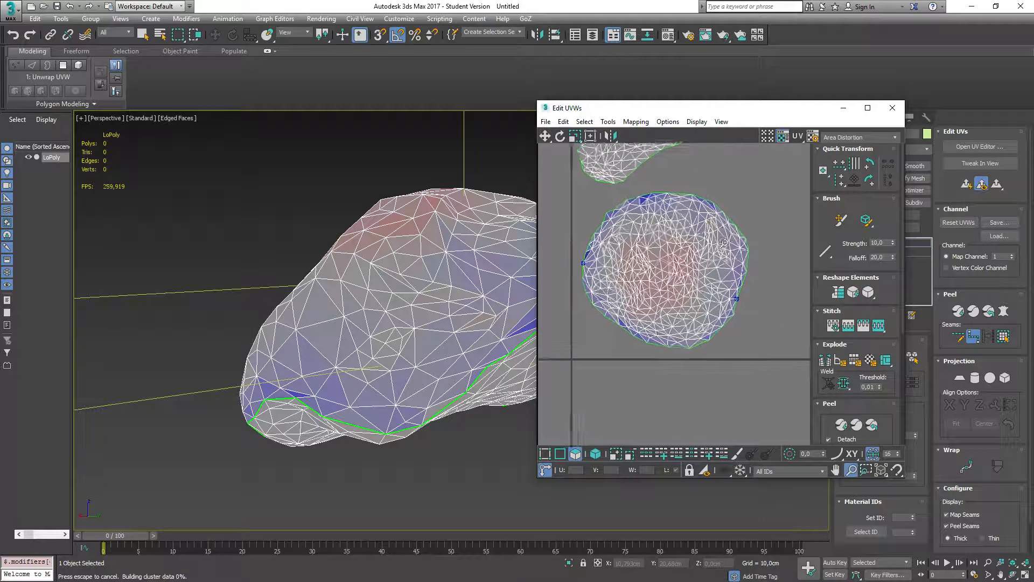
scroll(730, 263, "up", 2)
middle_click_drag(694, 265, 713, 234)
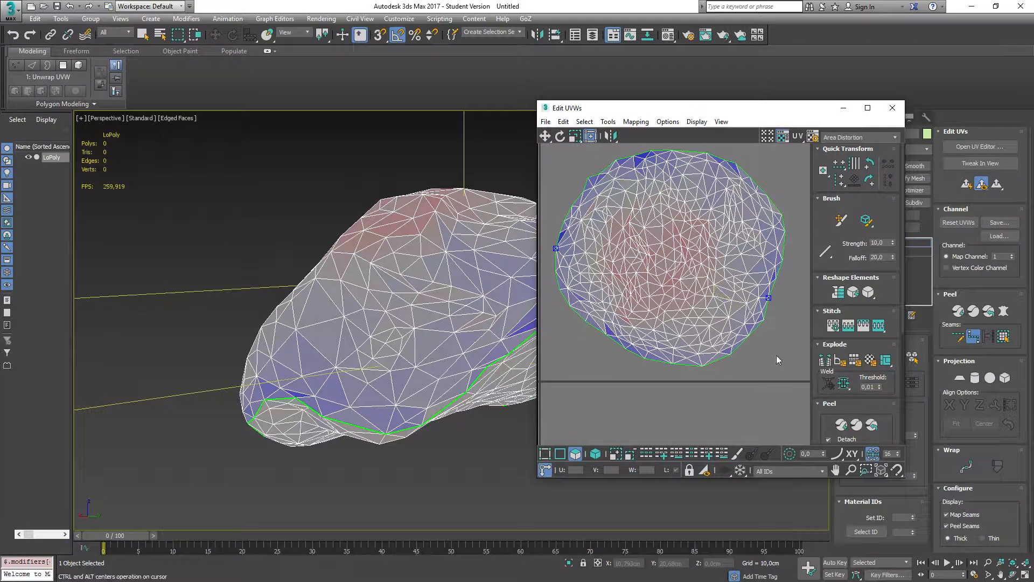
scroll(777, 356, "down", 4)
scroll(777, 356, "up", 3)
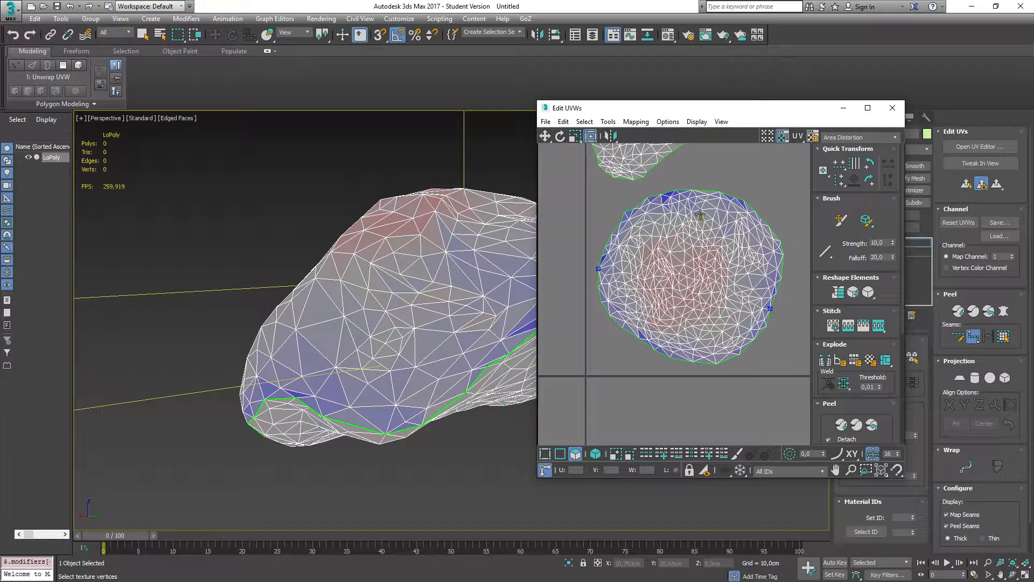
Show the UV_Checker.png texture checker in the UV editor and on the boulder
left_click(836, 138)
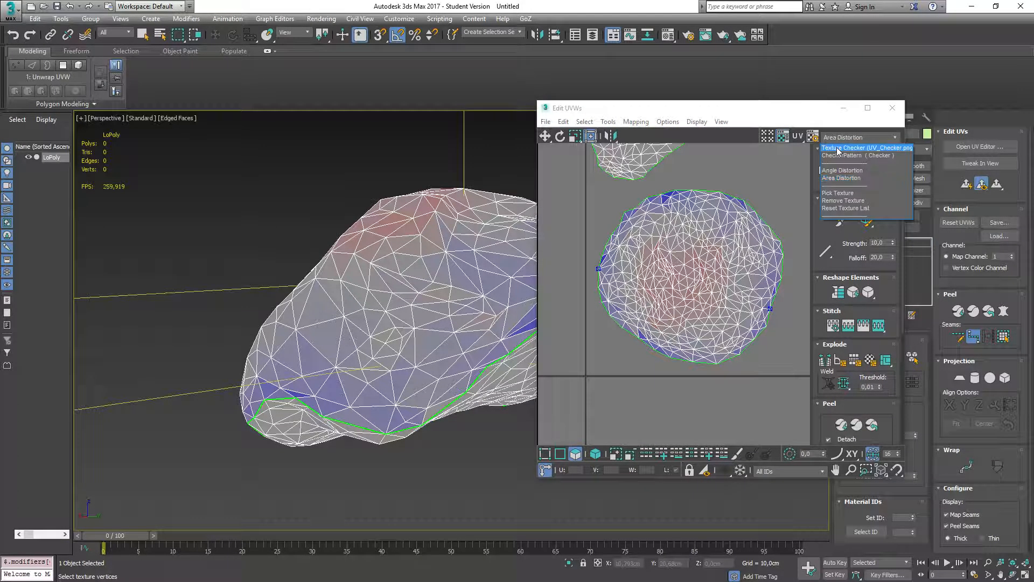
left_click(838, 149)
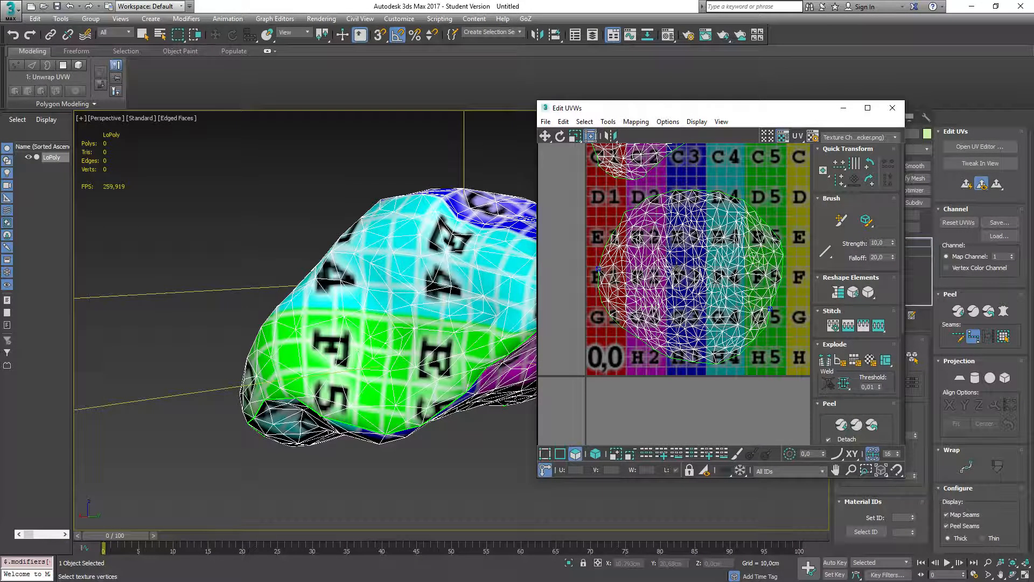
Examine the UV_Checker.png texture from all sides of the boulder for stretched or uneven squares
middle_click_drag(242, 253, 641, 183, "alt")
middle_click_drag(320, 222, 209, 387, "alt")
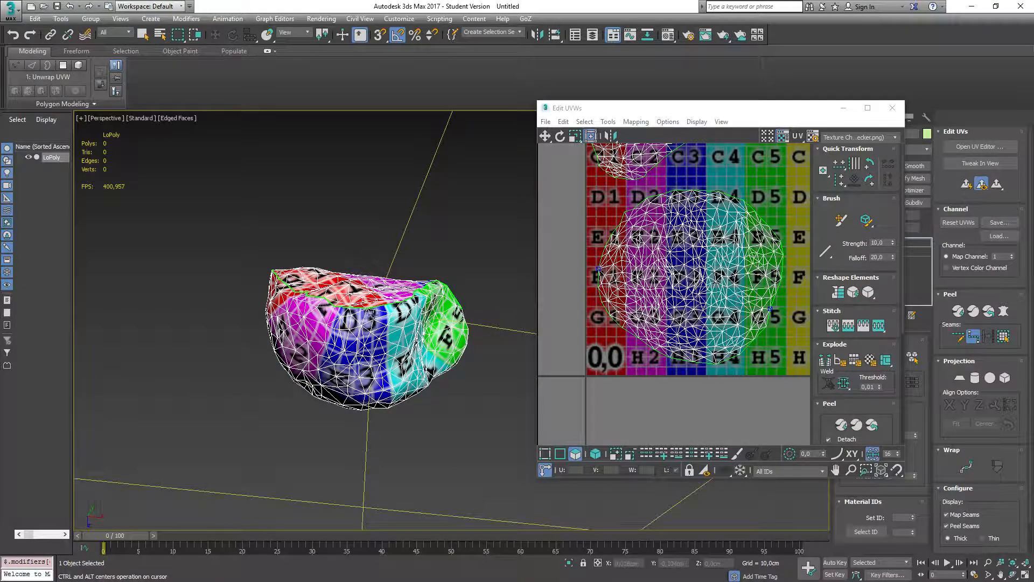
middle_click_drag(318, 322, 212, 377, "alt")
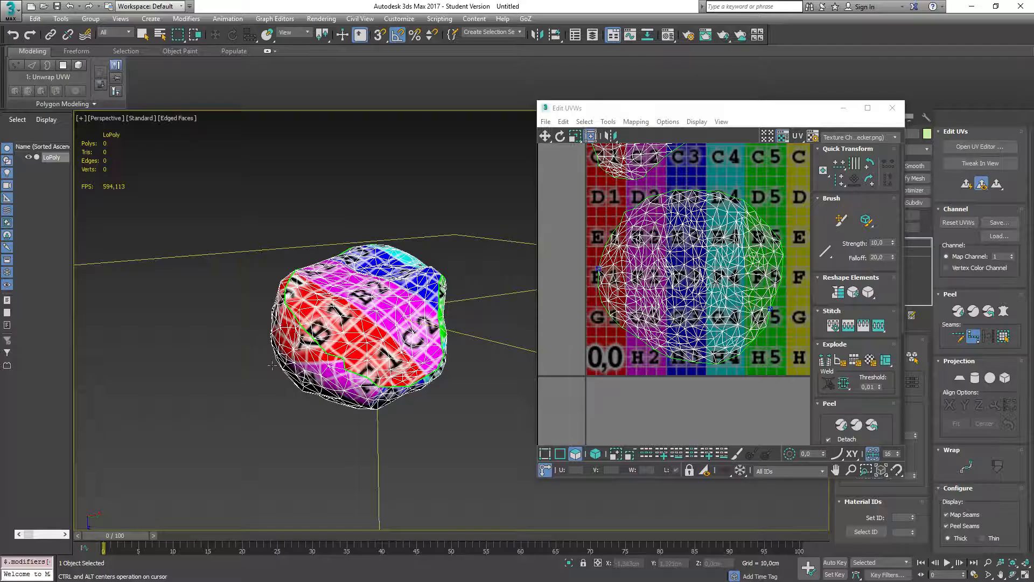
mouse_move(272, 365)
middle_mouse_down("alt")
mouse_move(239, 371)
mouse_move(267, 374)
mouse_move(195, 335)
mouse_move(280, 356)
middle_mouse_up("alt")
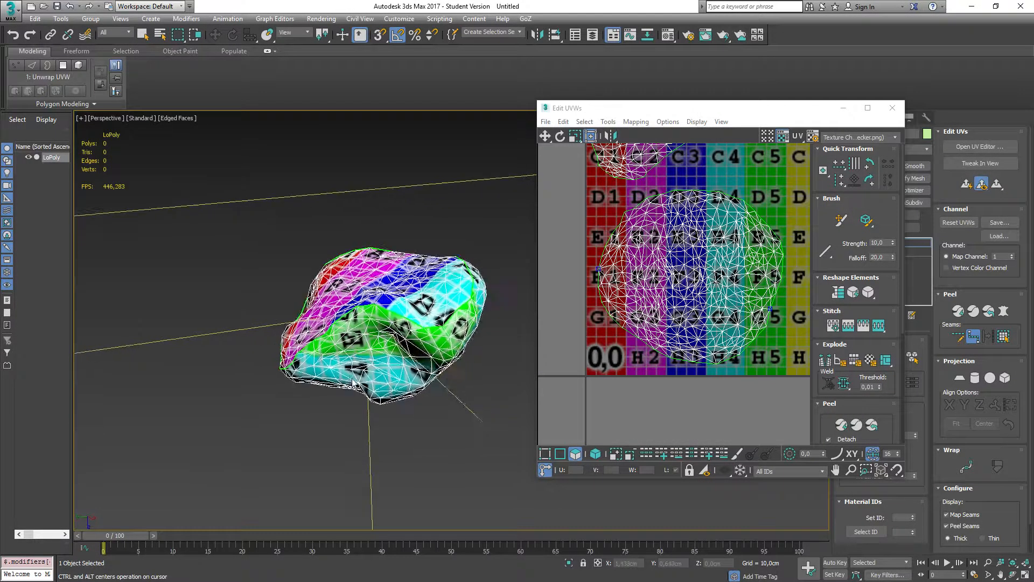
middle_click_drag(352, 384, 367, 143, "alt")
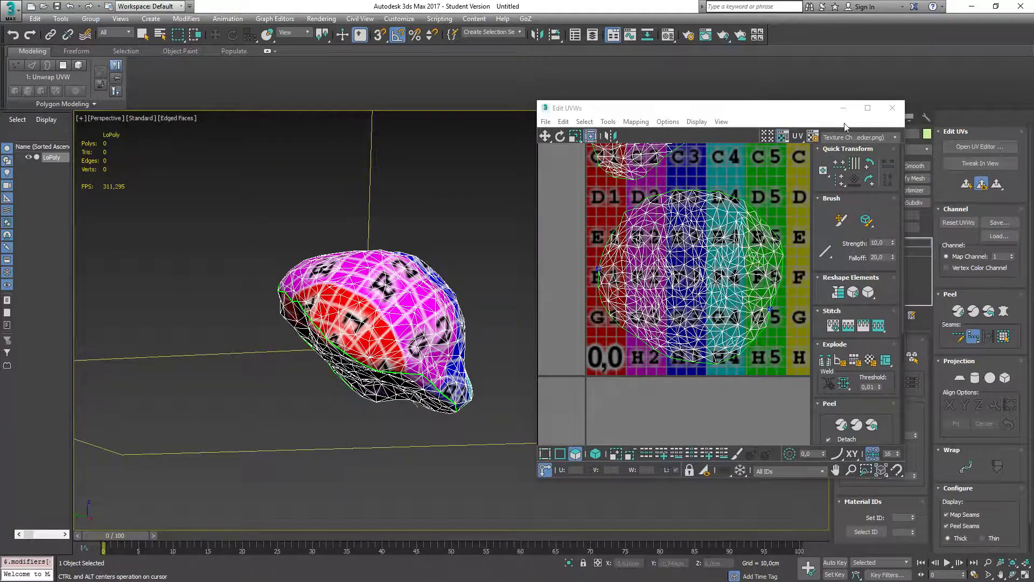
Display the CheckerPattern texture and examine its squares up close around the boulder for stretching and size differences
left_click(852, 137)
left_click(849, 156)
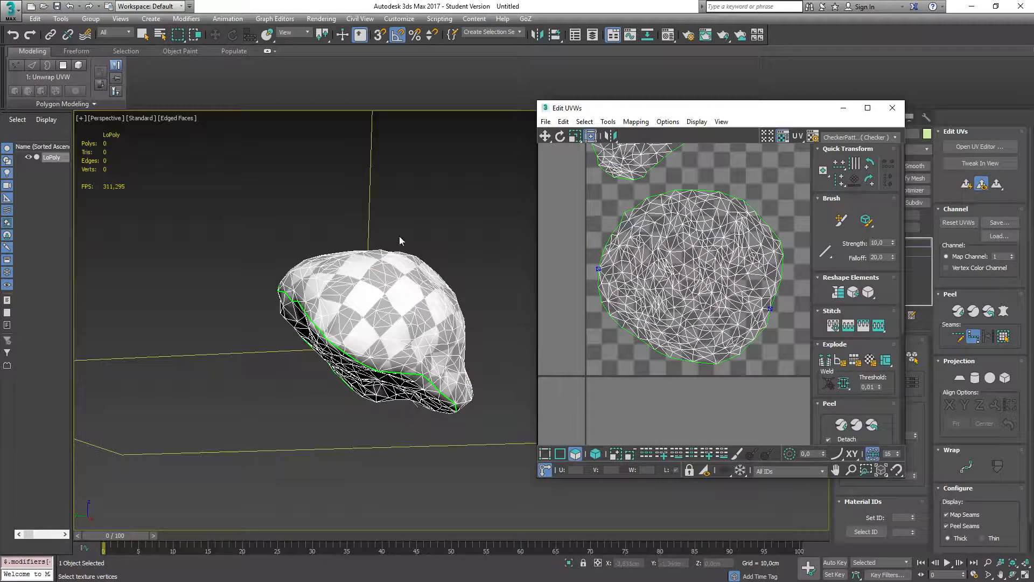
middle_click_drag(400, 240, 431, 372, "alt")
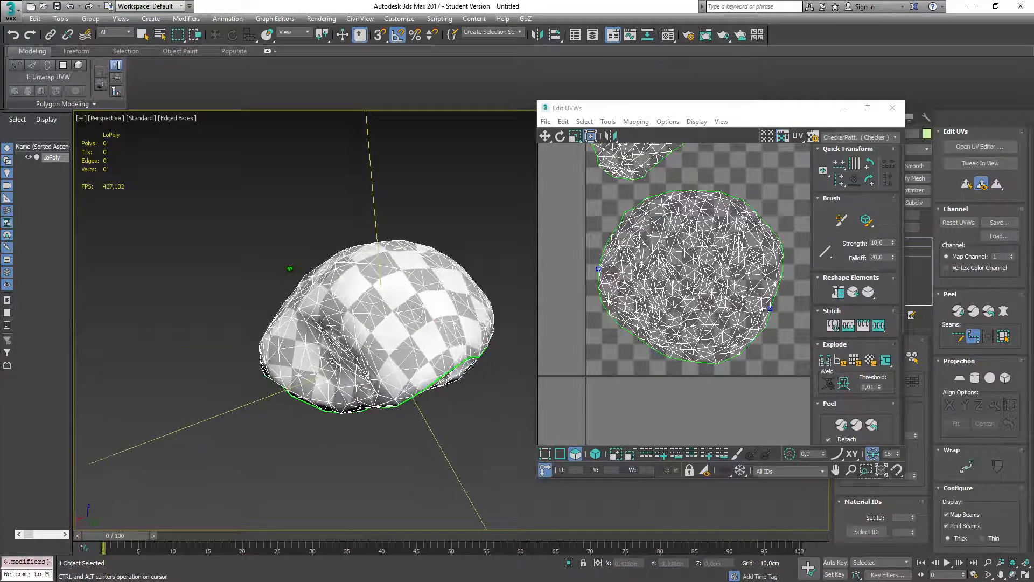
scroll(290, 269, "up", 4)
scroll(290, 268, "down", 2)
middle_click_drag(290, 268, 260, 220)
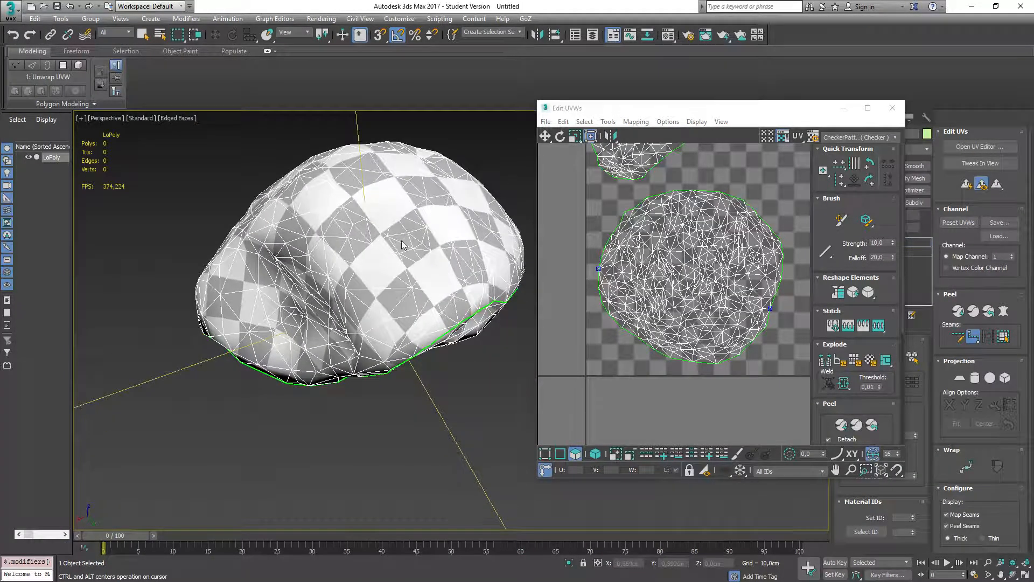
scroll(402, 245, "up", 4)
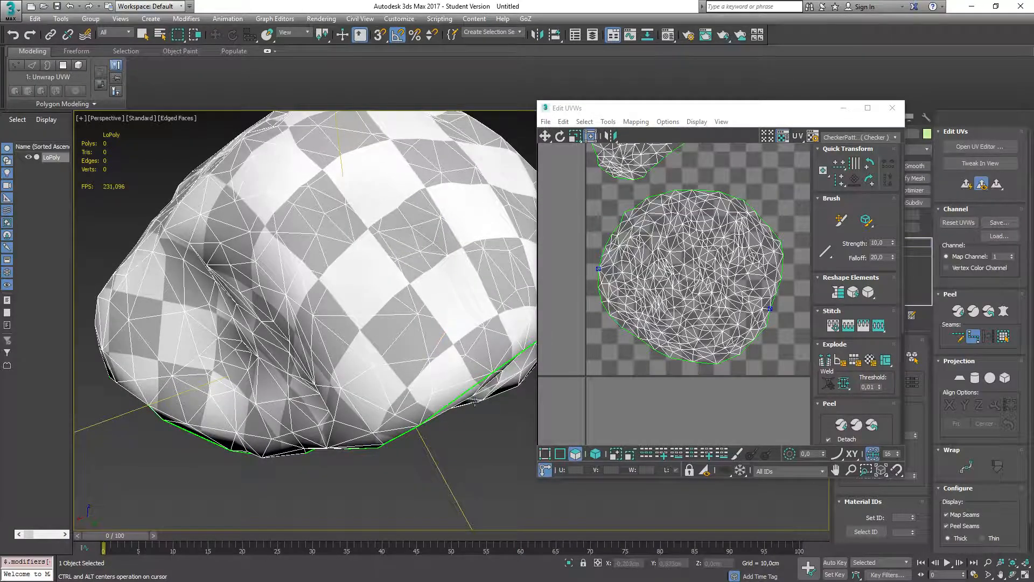
middle_click_drag(476, 434, 460, 446, "alt")
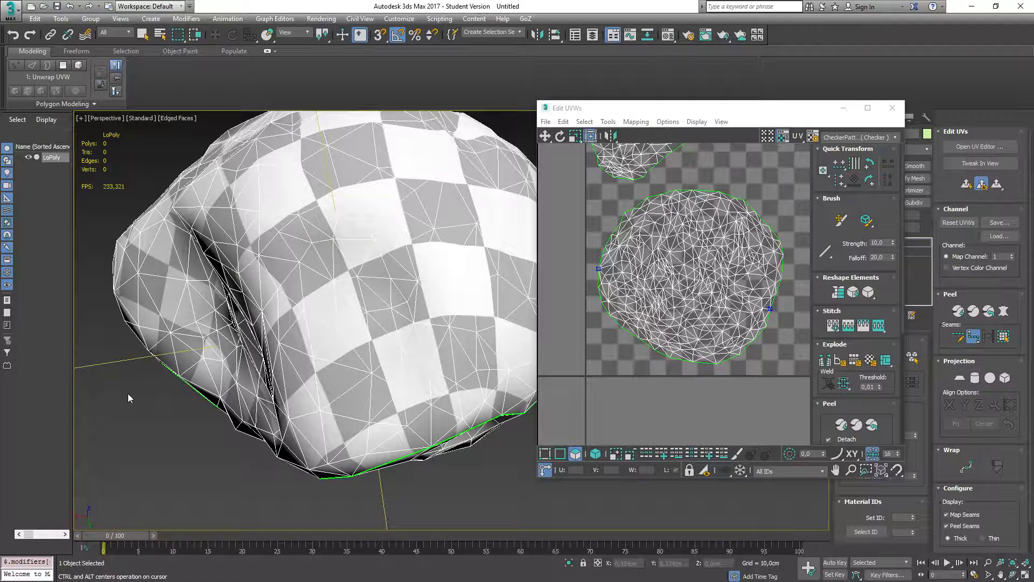
middle_click_drag(128, 399, 144, 261, "alt")
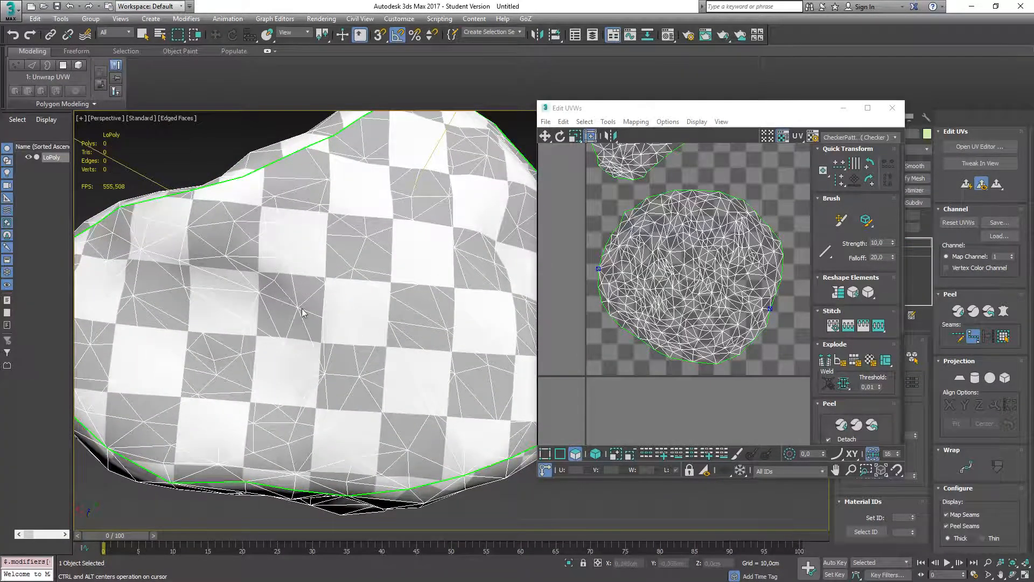
middle_click_drag(195, 169, 120, 342, "alt")
middle_click_drag(131, 456, 155, 454, "alt")
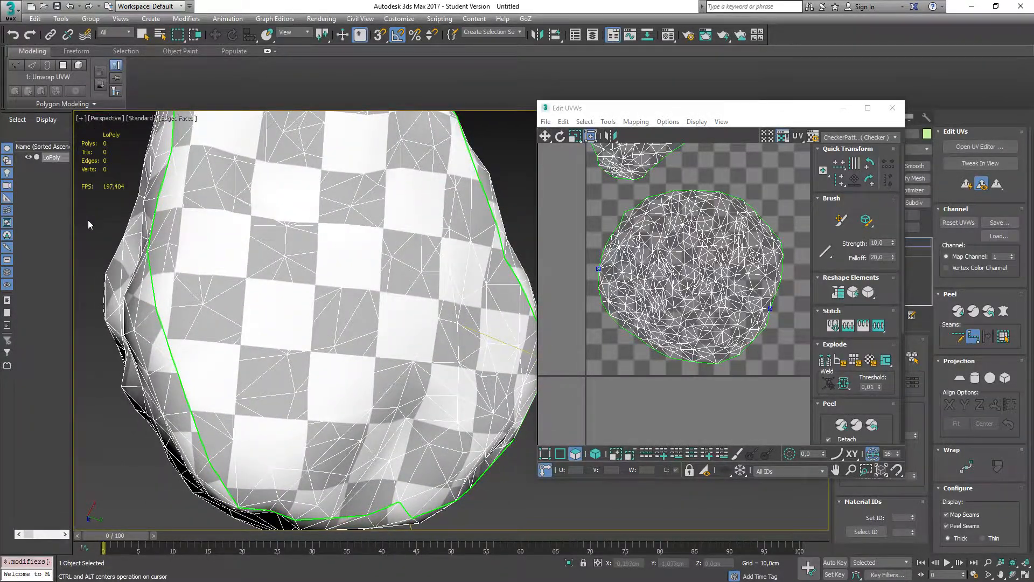
middle_click_drag(89, 225, 234, 386, "alt")
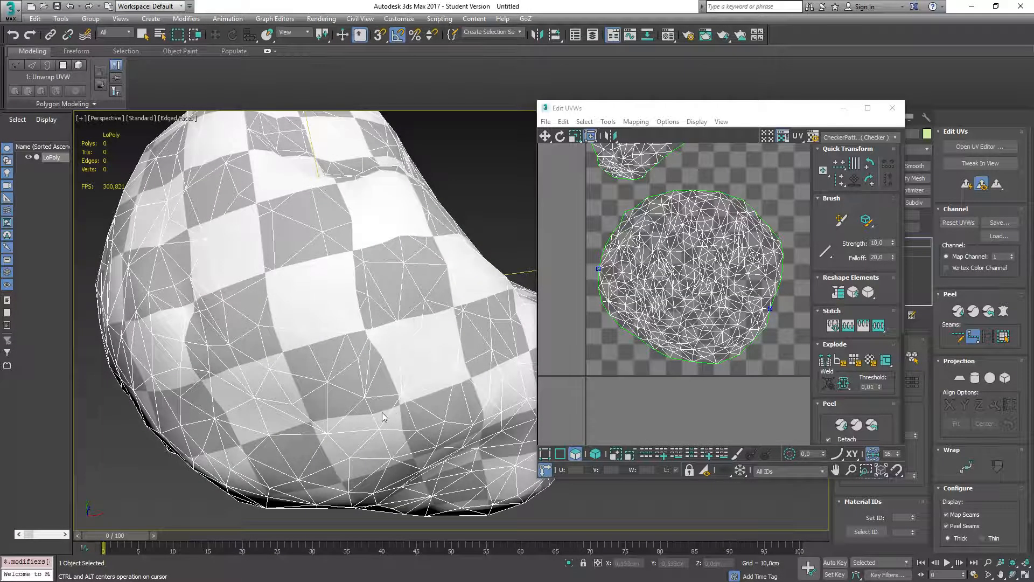
scroll(364, 284, "down", 5)
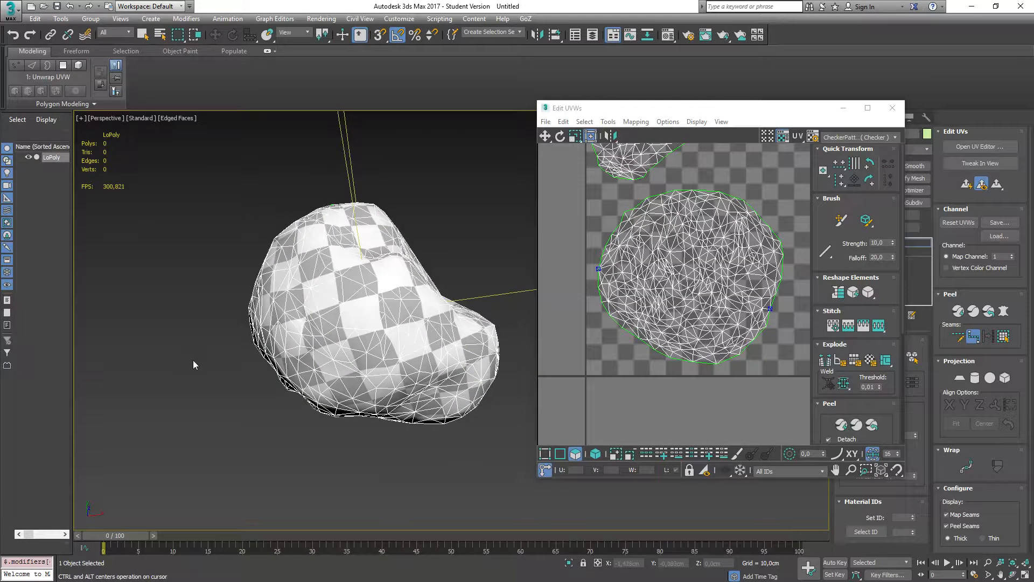
middle_click_drag(195, 364, 30, 338, "alt")
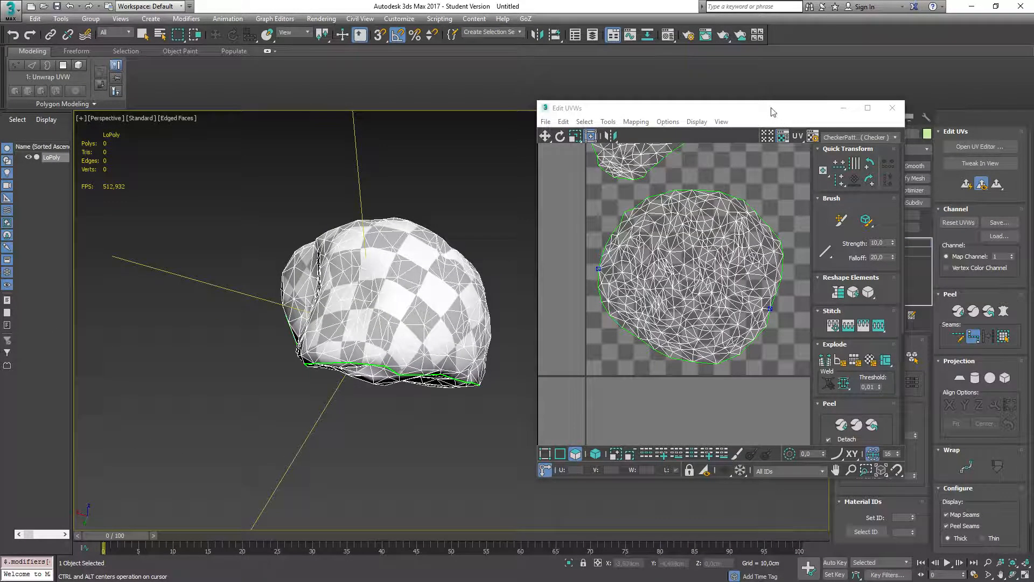
Show Angle Distortion on the boulder and draw two peel seams from the existing seam loop up its sides
left_click(849, 138)
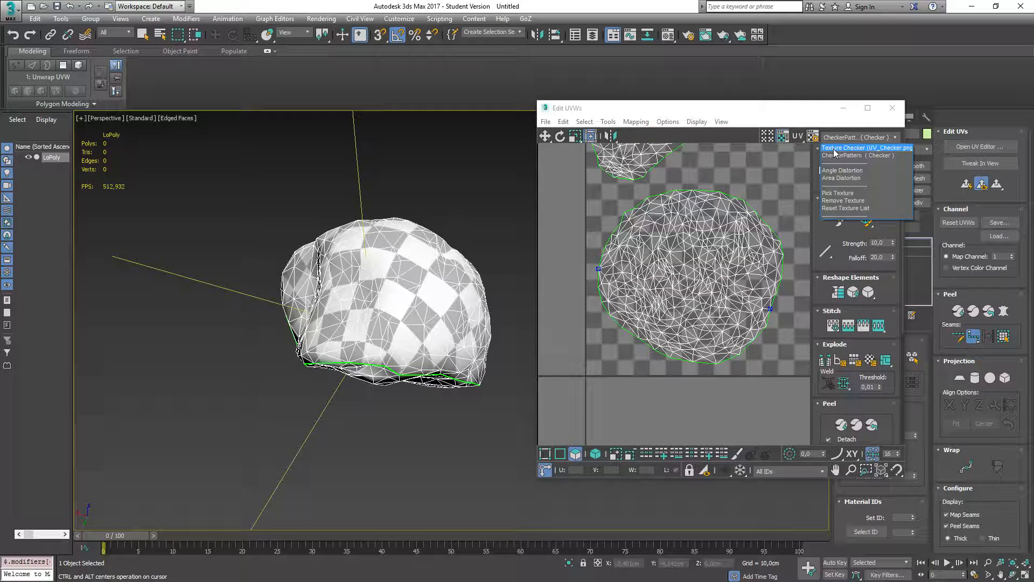
left_click(821, 119)
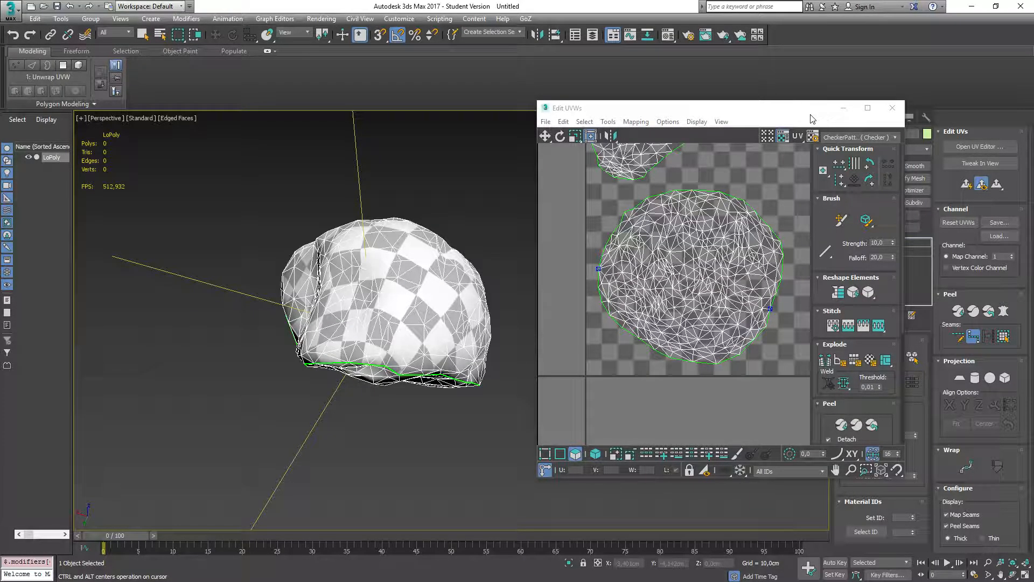
left_click_drag(769, 116, 0, 157)
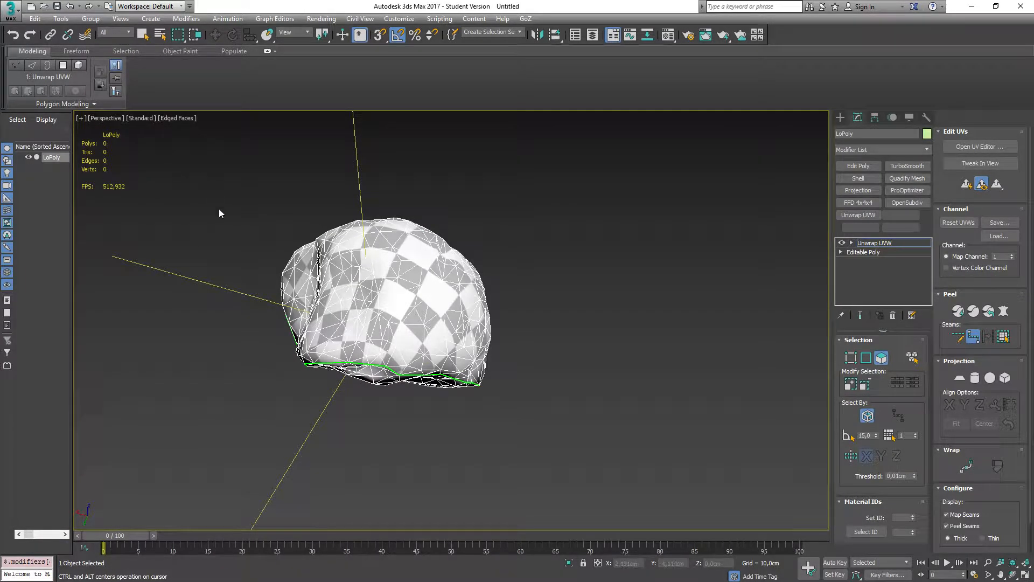
middle_click_drag(256, 350, 229, 324, "alt")
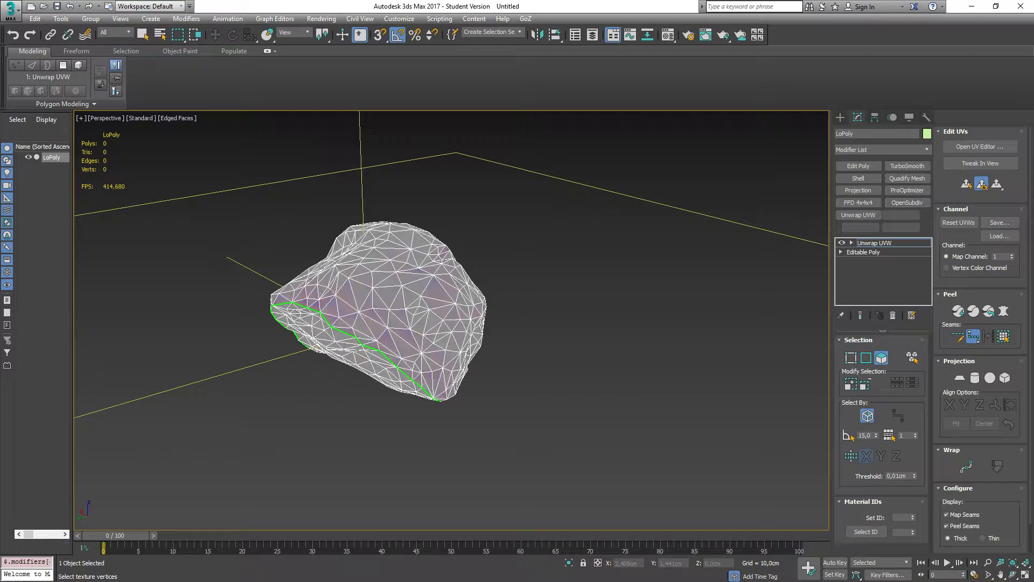
middle_click_drag(241, 341, 347, 370, "alt")
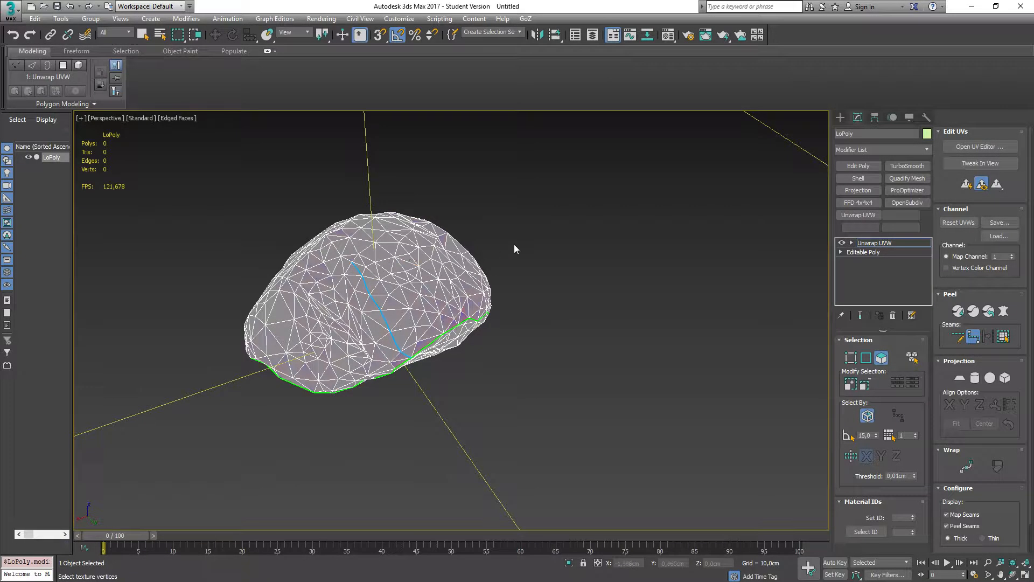
middle_click_drag(515, 246, 416, 225, "alt")
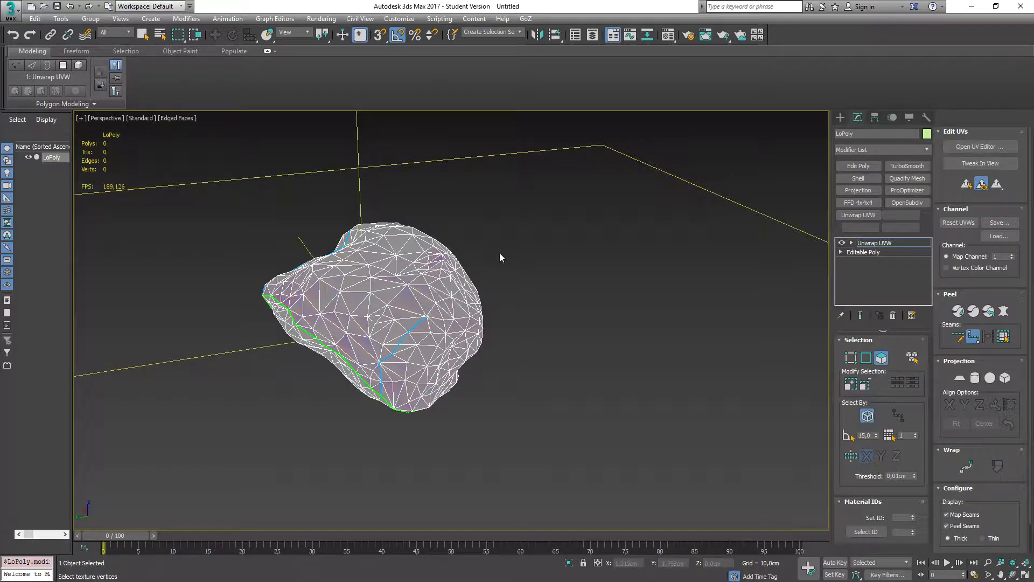
middle_click_drag(500, 257, 418, 346, "alt")
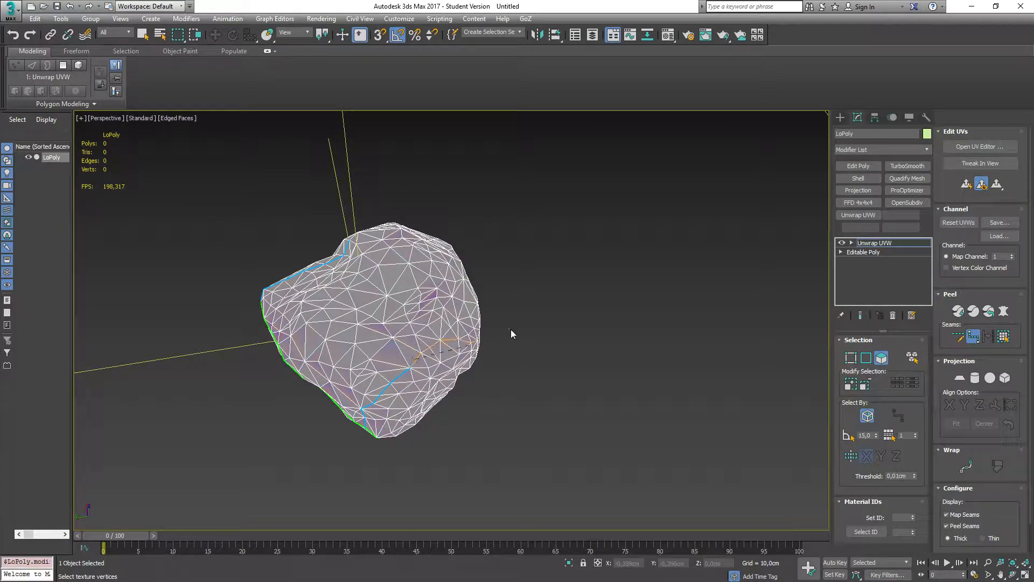
Draw a third peel seam from the existing seam loop upward near the boulder's narrow end
middle_click_drag(542, 322, 559, 265, "alt")
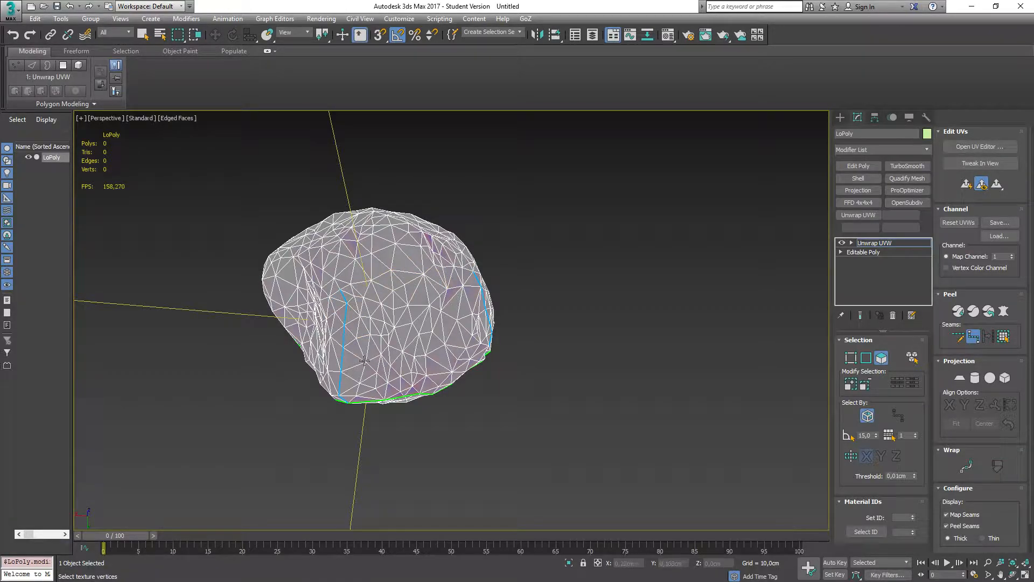
middle_click_drag(138, 339, 214, 272, "alt")
middle_click_drag(197, 275, 215, 270, "alt")
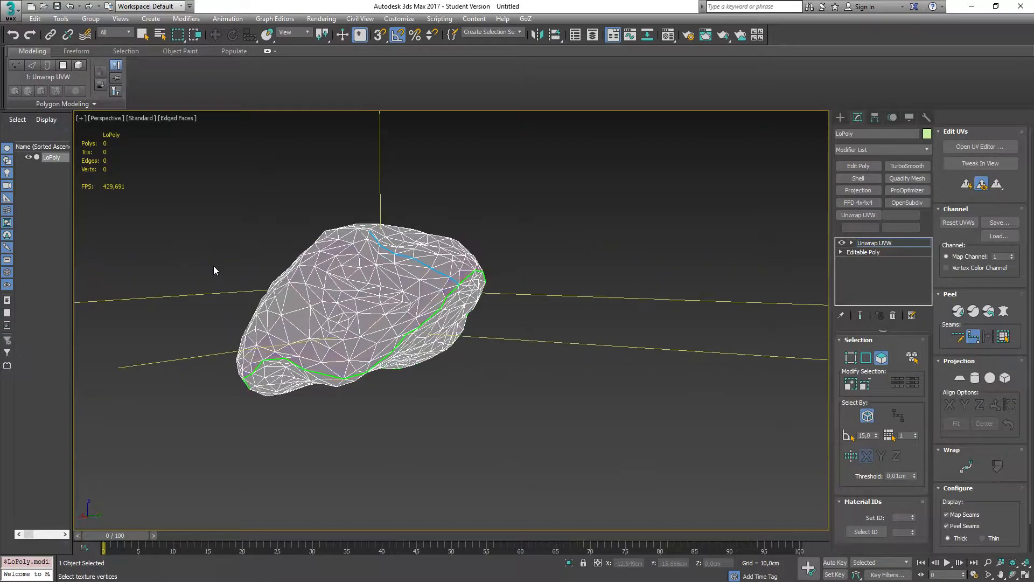
mouse_move(403, 387)
middle_mouse_down("alt")
mouse_move(448, 357)
mouse_move(415, 379)
middle_mouse_up("alt")
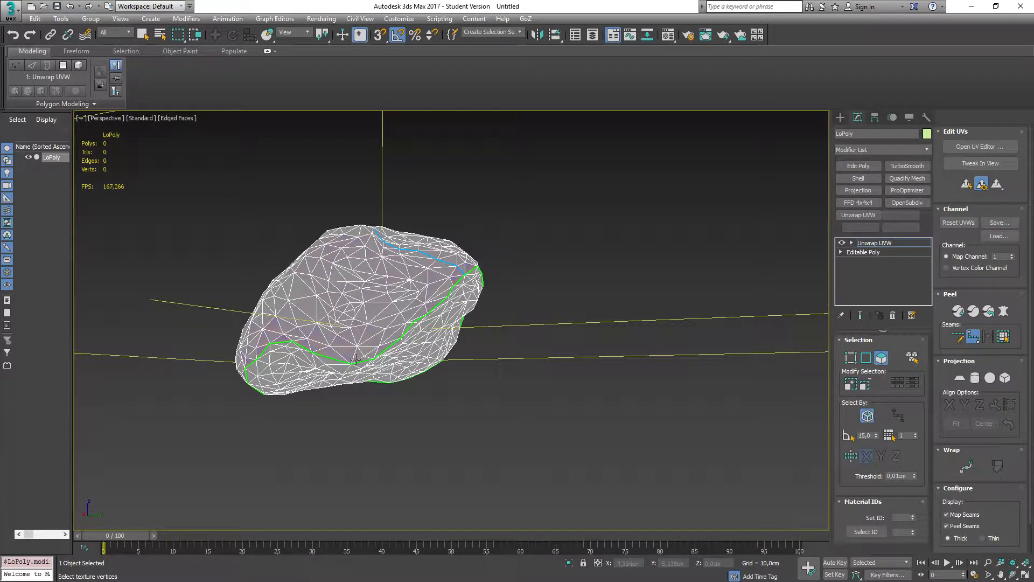
middle_click_drag(380, 390, 557, 367, "alt")
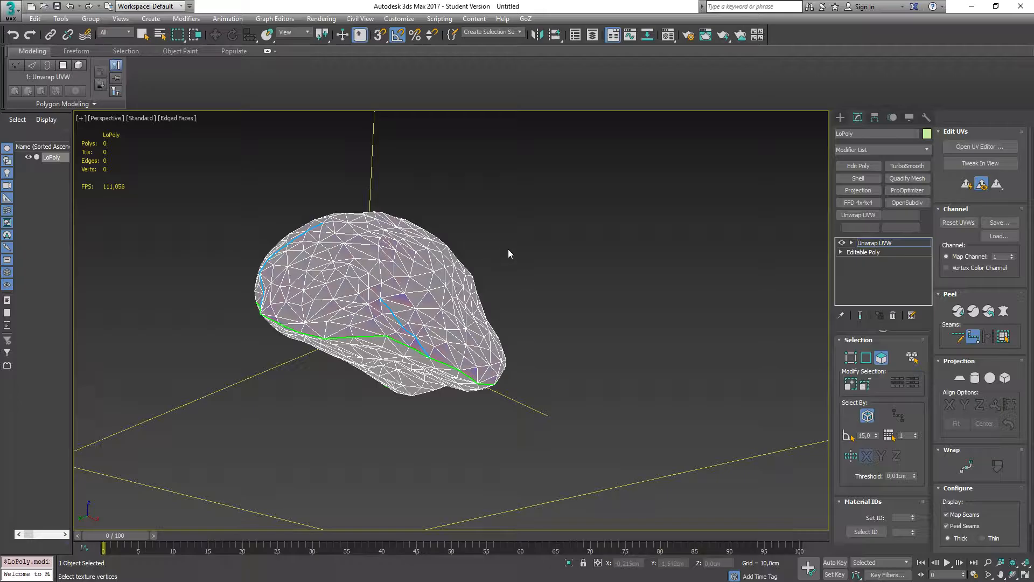
middle_click_drag(509, 249, 318, 291, "alt")
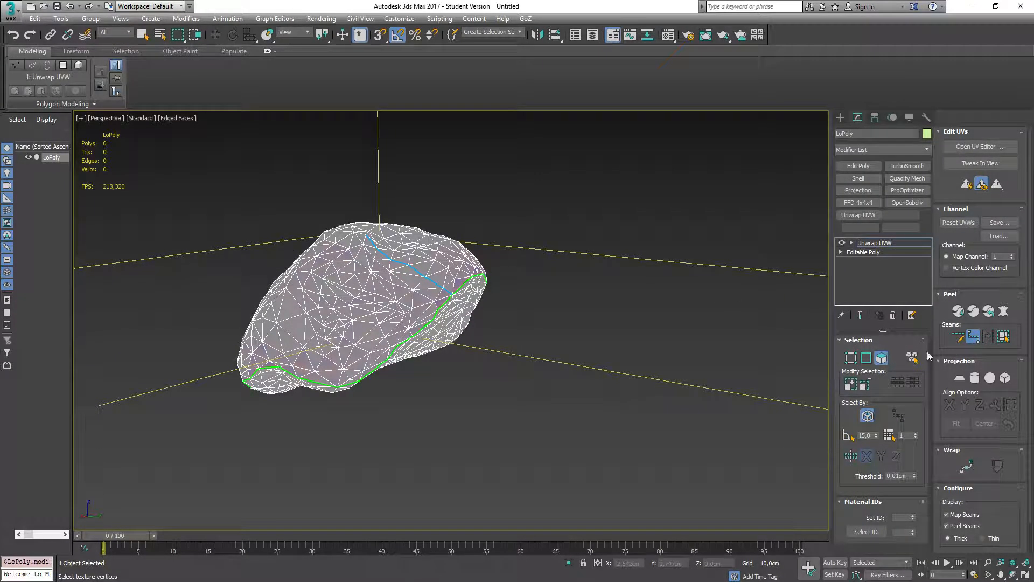
Bring back the UV editor and run Quick Peel to open the large round island along the new seams
left_click(958, 311)
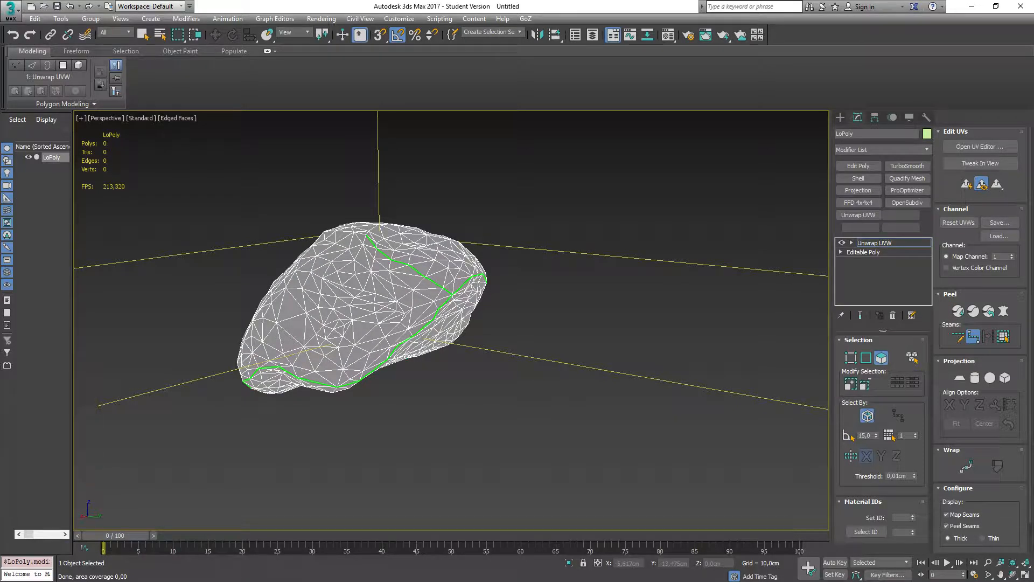
left_click_drag(184, 119, 241, 107)
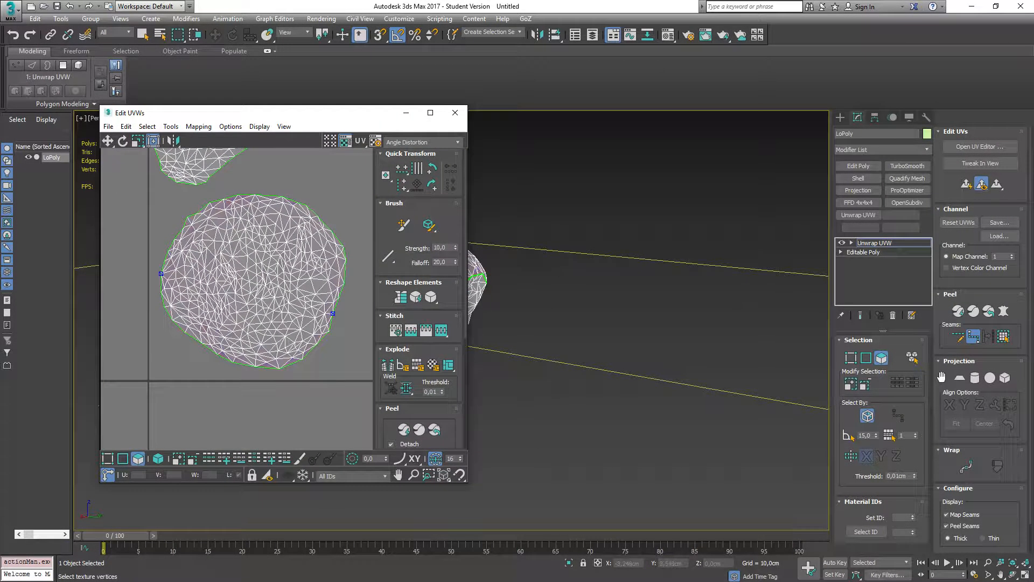
left_click(958, 313)
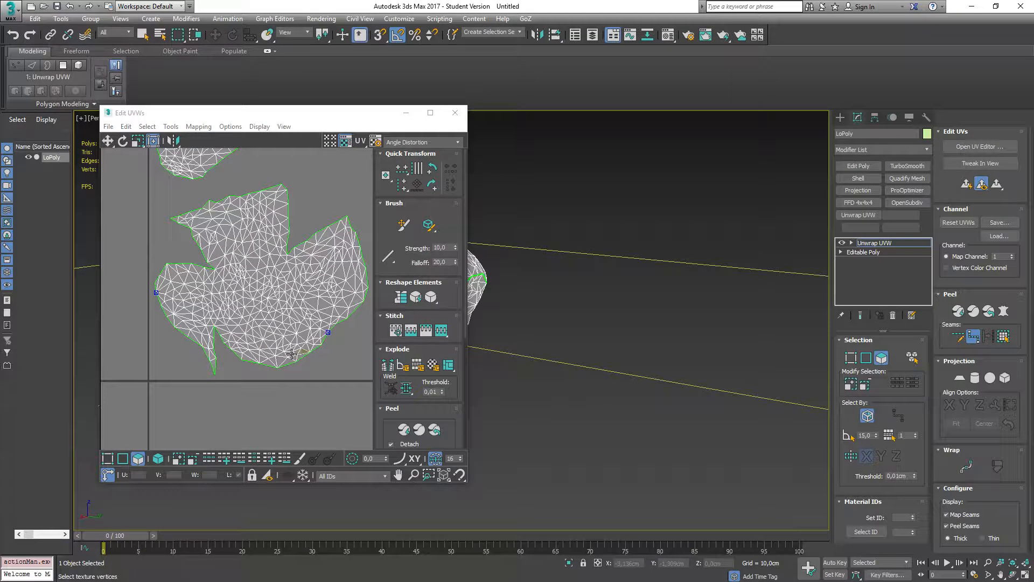
Relax the newly peeled UVs using Relax By Polygon Angles, stop the relaxation and close the Relax Tool
left_click(170, 127)
left_click(200, 302)
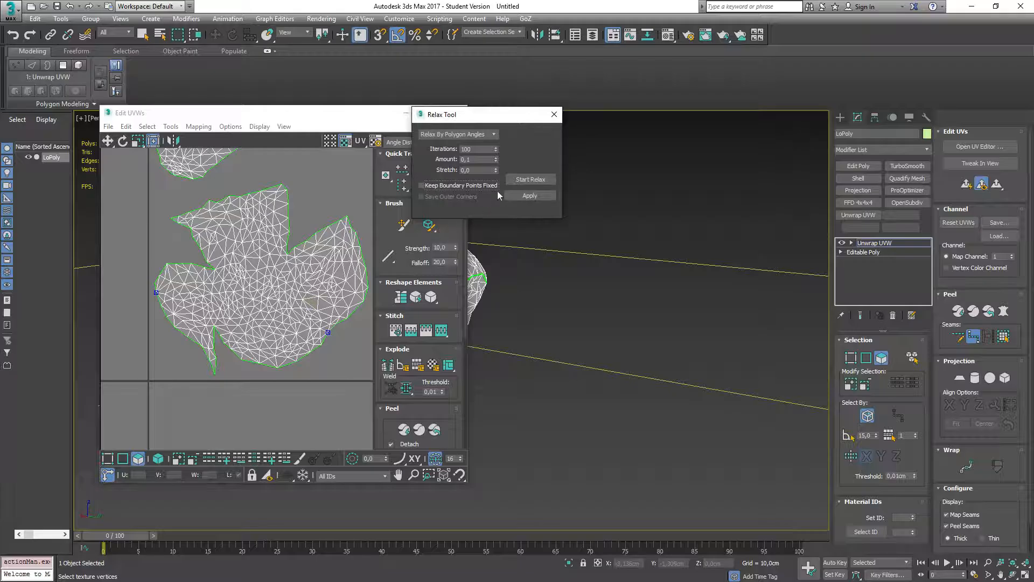
left_click(526, 180)
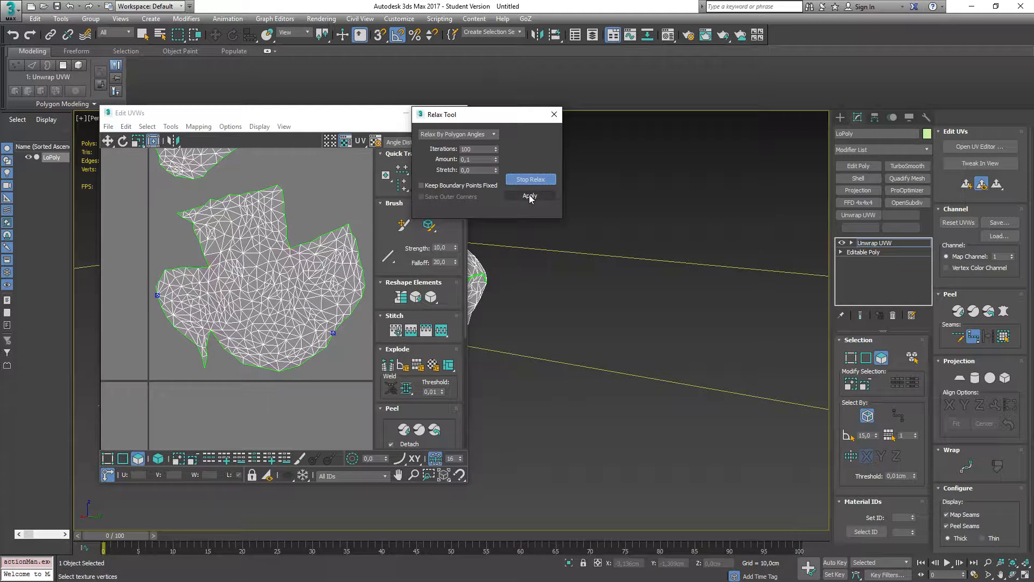
left_click(530, 179)
left_click(554, 114)
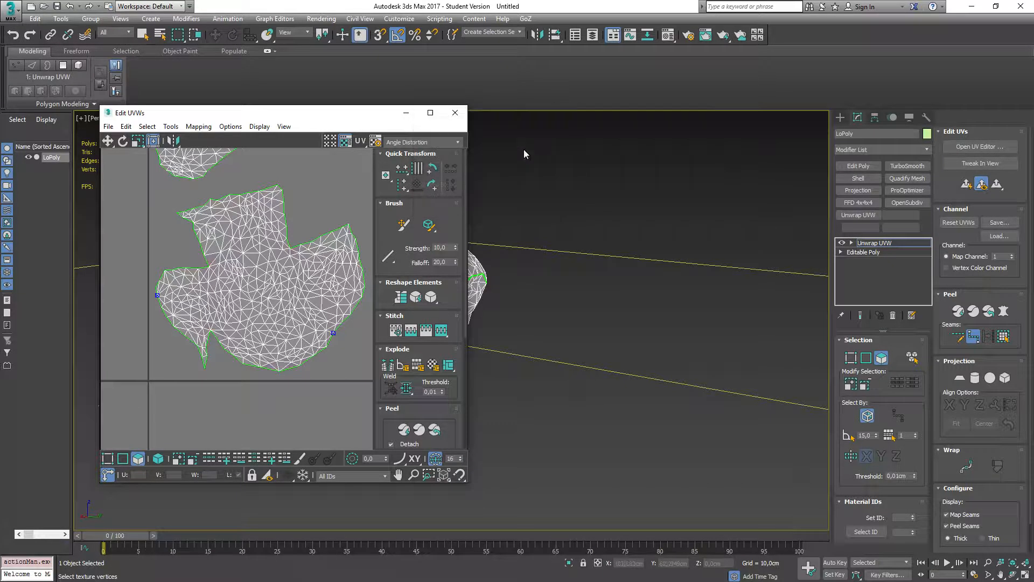
Display Area Distortion in the UV editor and examine the re-peeled large island around its seam cuts
left_click(401, 143)
left_click(404, 145)
left_click(400, 143)
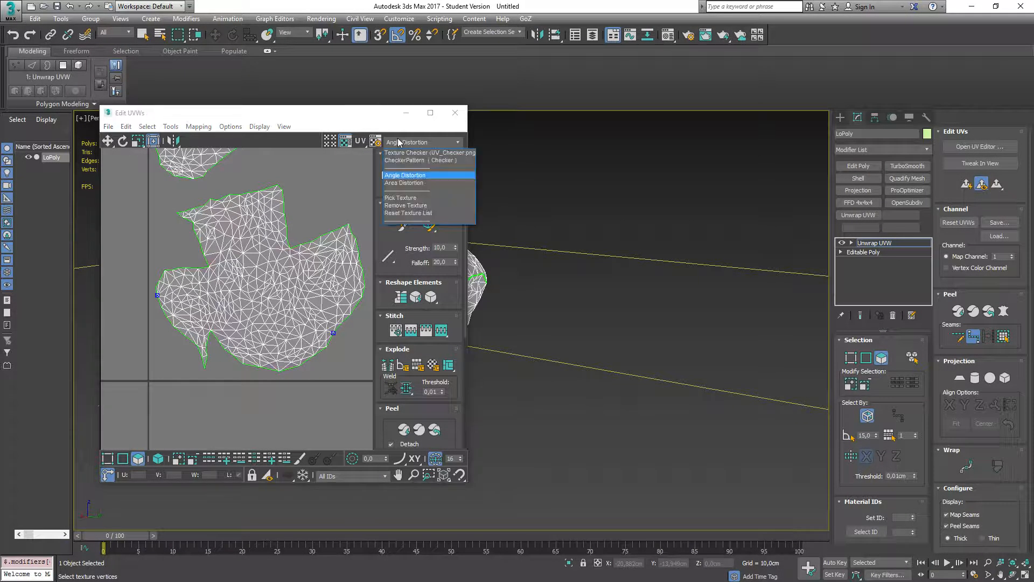
left_click(413, 183)
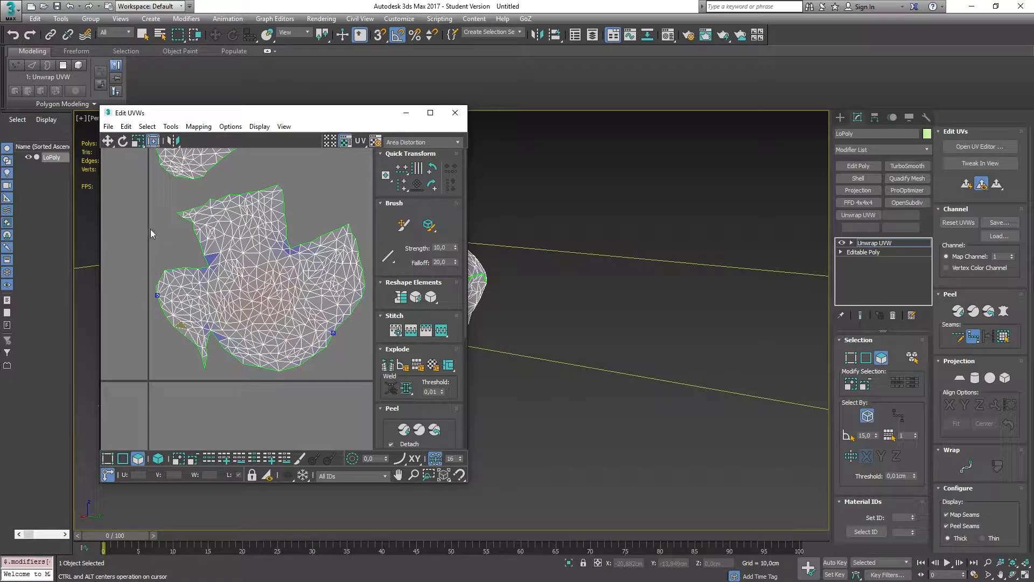
middle_click_drag(162, 237, 186, 249)
scroll(221, 299, "up", 2)
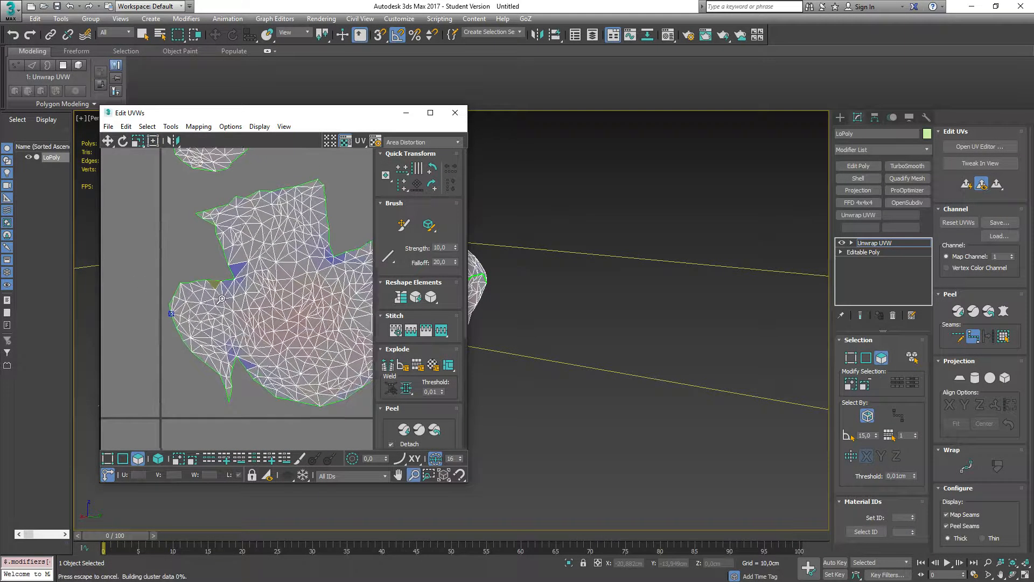
Examine the area distortion colouring on the boulder surface and the matching large UV island
mouse_move(221, 299)
middle_mouse_down("ctrl+alt")
mouse_move(221, 280)
mouse_move(221, 305)
middle_mouse_up("ctrl+alt")
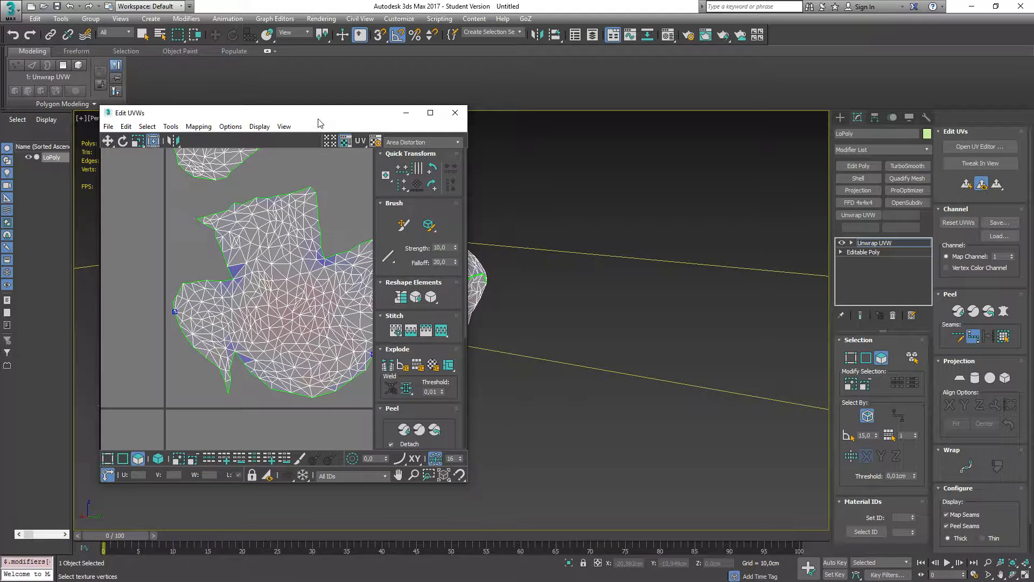
left_click_drag(318, 123, 56, 128)
middle_click_drag(370, 170, 327, 219, "alt")
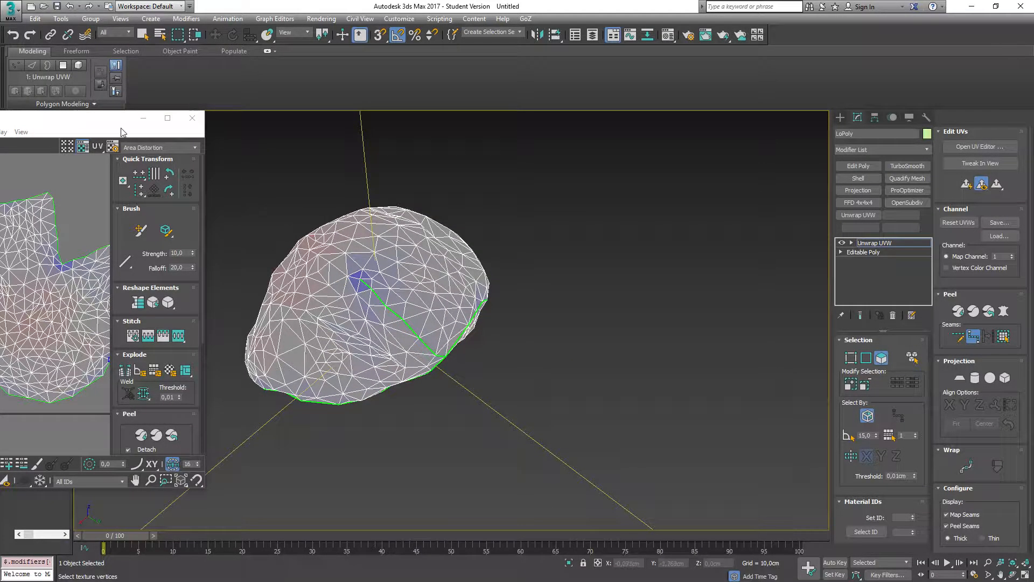
left_click_drag(83, 125, 375, 110)
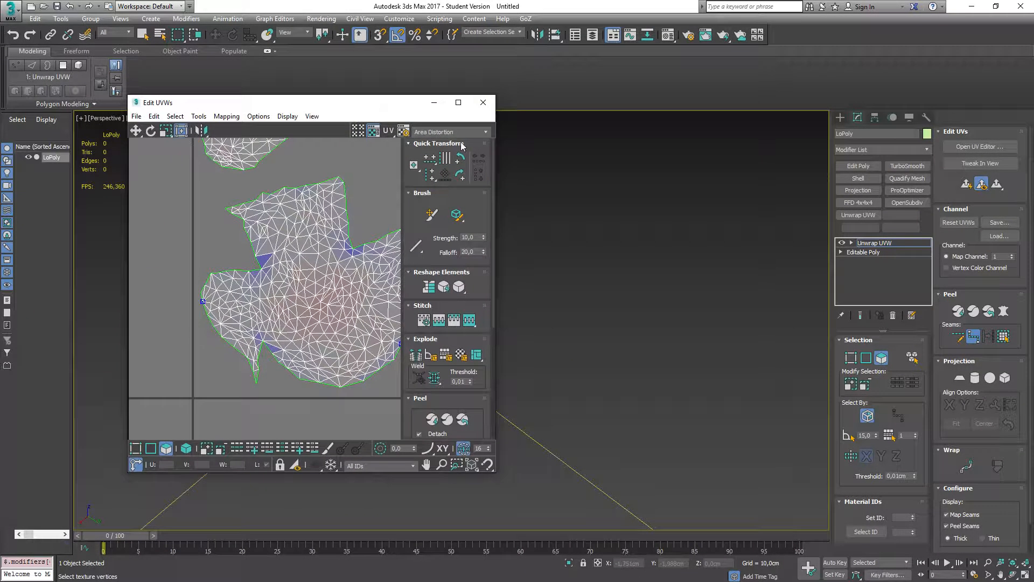
Try the UV_Checker texture as the UV background, and settle on CheckerPattern (Checker)
left_click(450, 132)
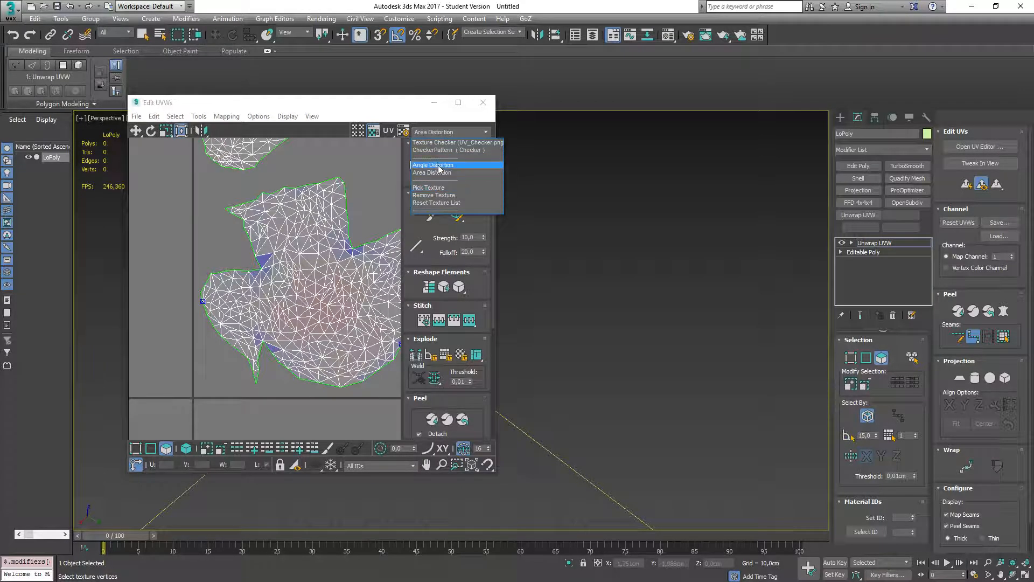
left_click(434, 150)
left_click(430, 133)
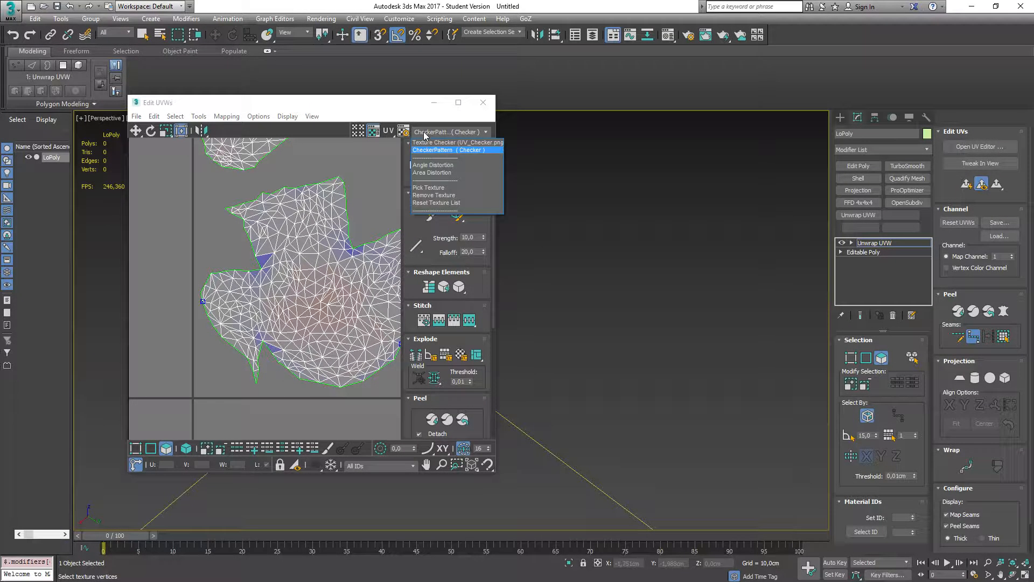
left_click(425, 139)
left_click(427, 133)
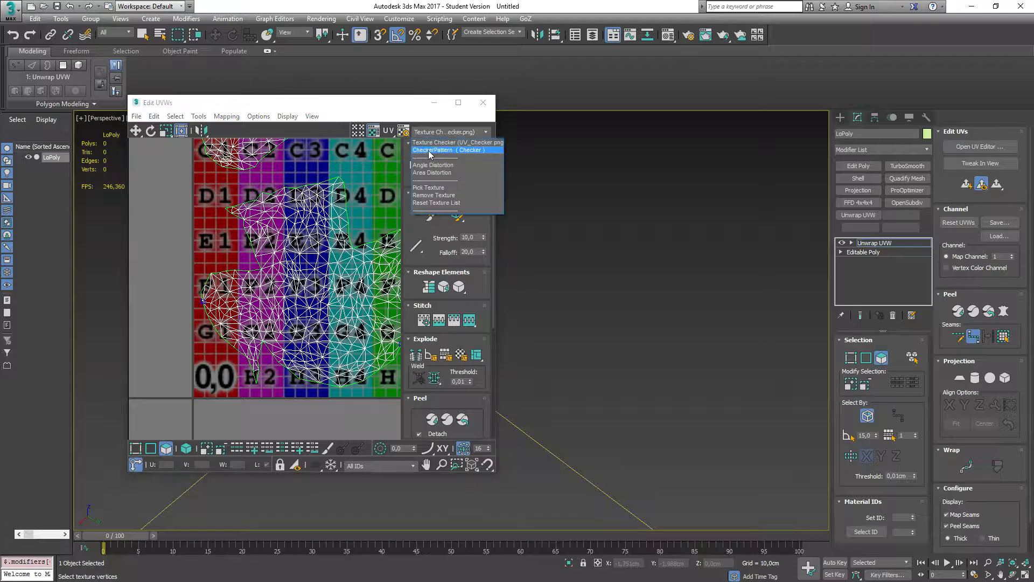
left_click(430, 151)
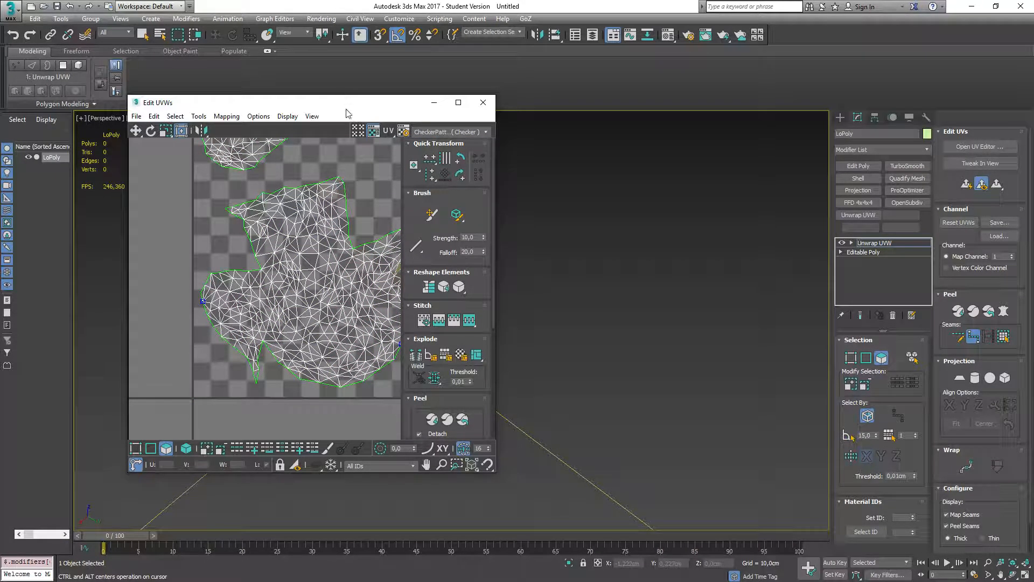
Move the UV editor aside and examine the checker pattern around the boulder for stretching near the seams and narrow end
left_click_drag(346, 110, 54, 123)
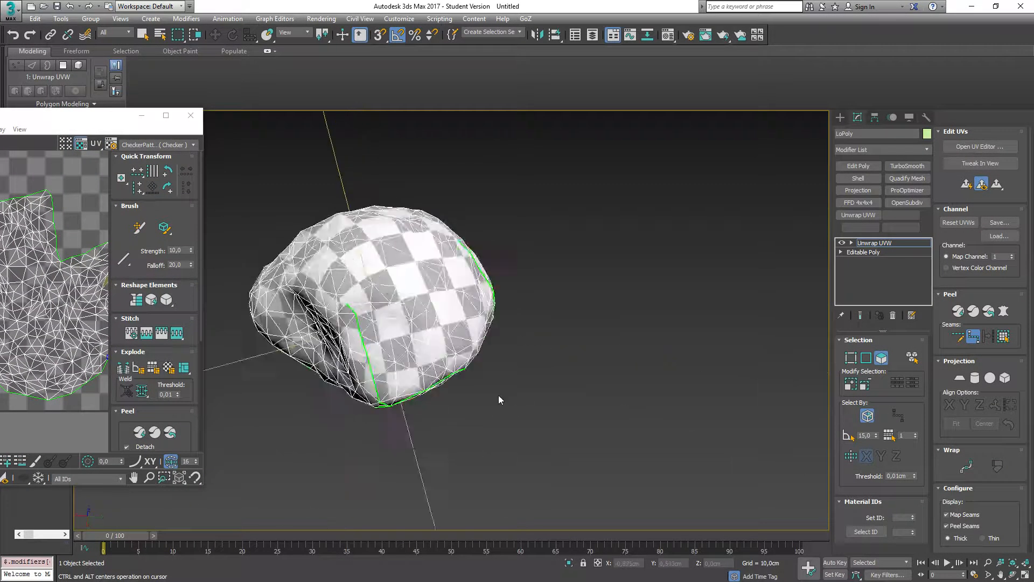
middle_click_drag(499, 395, 471, 387, "alt")
scroll(356, 270, "up", 6)
middle_click_drag(376, 285, 479, 215)
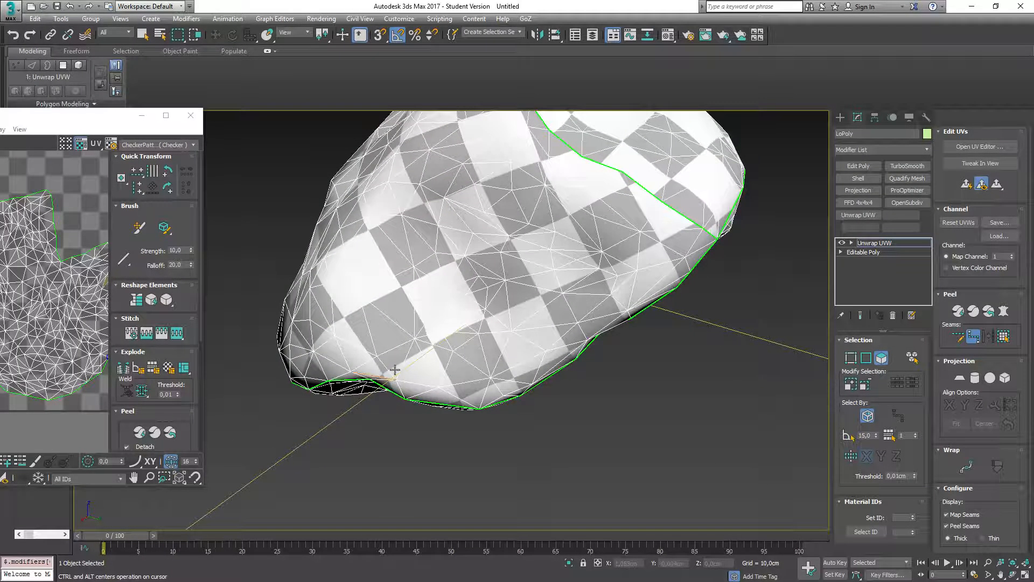
mouse_move(501, 305)
middle_mouse_down("alt")
mouse_move(477, 302)
mouse_move(475, 313)
mouse_move(484, 303)
middle_mouse_up("alt")
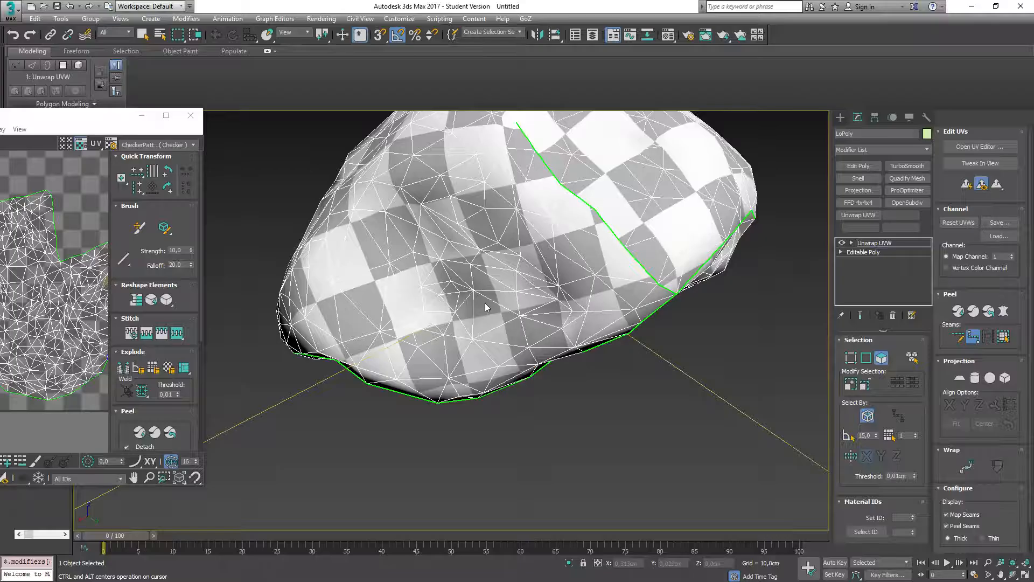
middle_click_drag(486, 307, 488, 299, "alt")
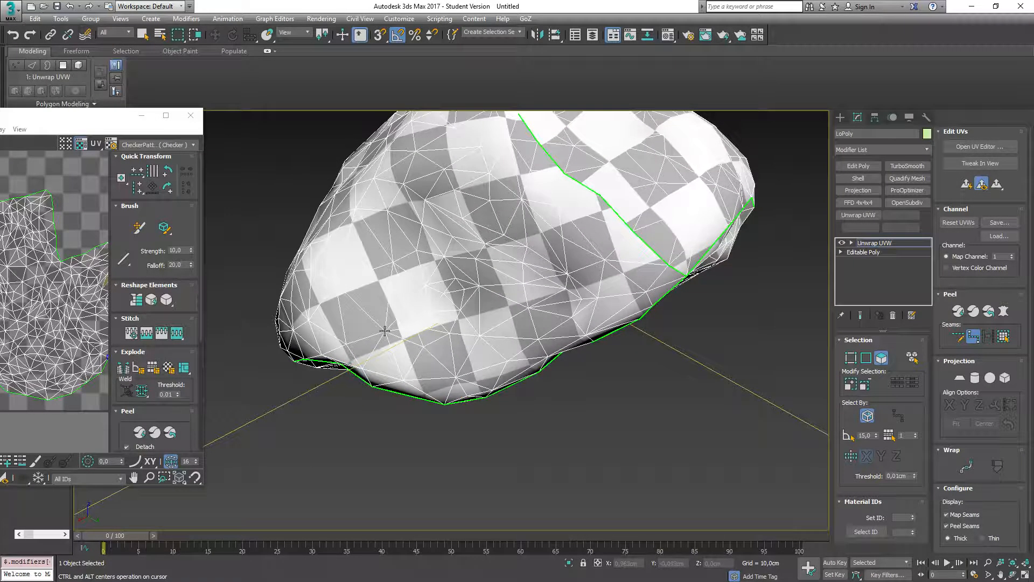
middle_click_drag(346, 411, 429, 404, "alt")
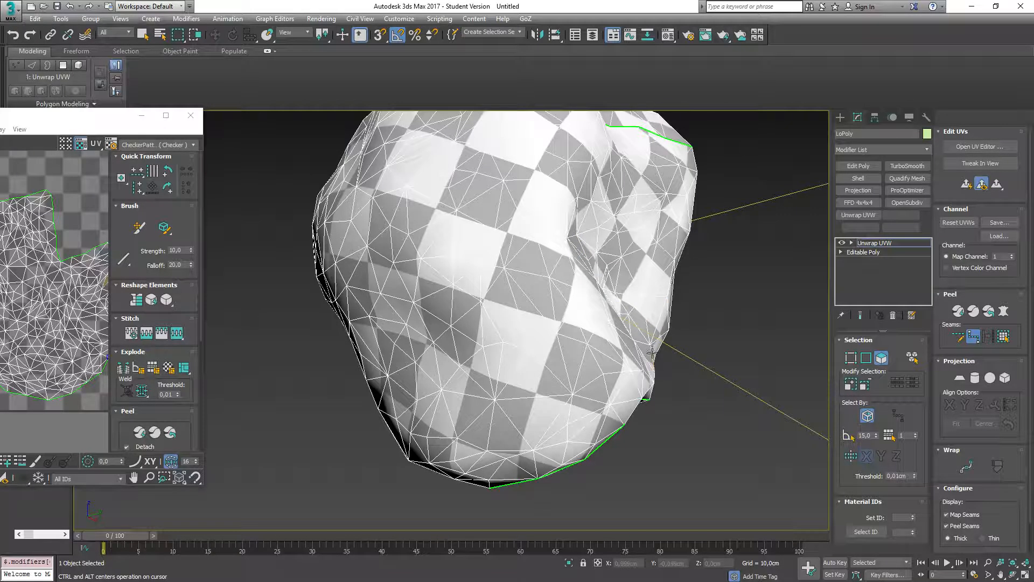
middle_click_drag(674, 387, 649, 384, "alt")
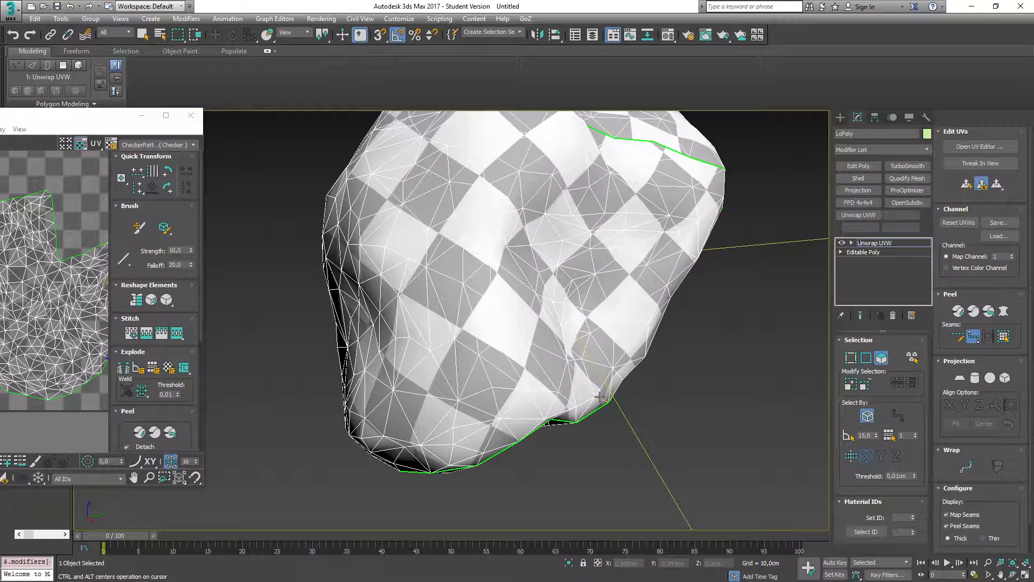
middle_click_drag(615, 369, 590, 362, "alt")
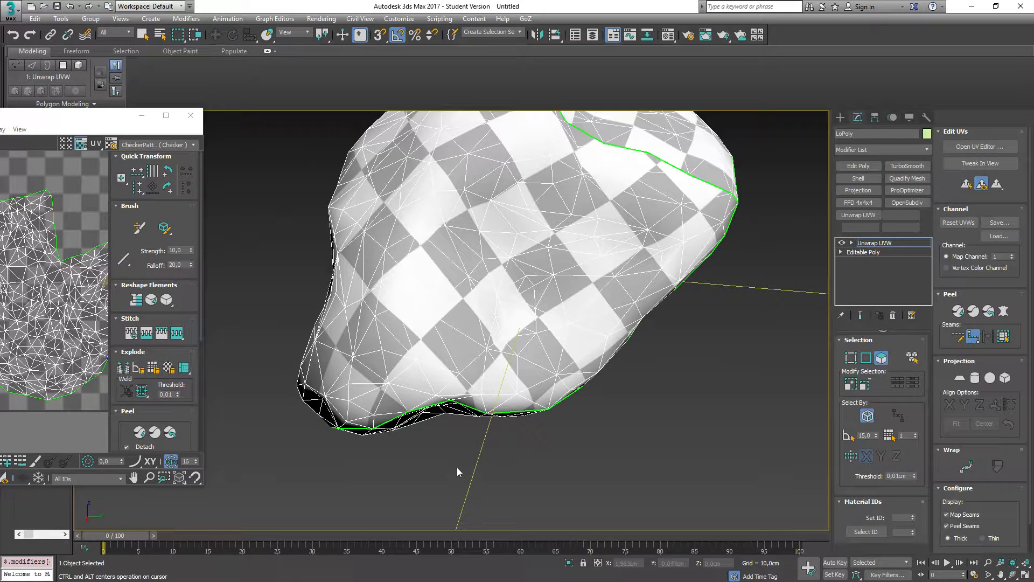
Draw another peel seam from the lower seam loop up the boulder's side near the concave notch and run Quick Peel
middle_click_drag(458, 468, 450, 453, "alt")
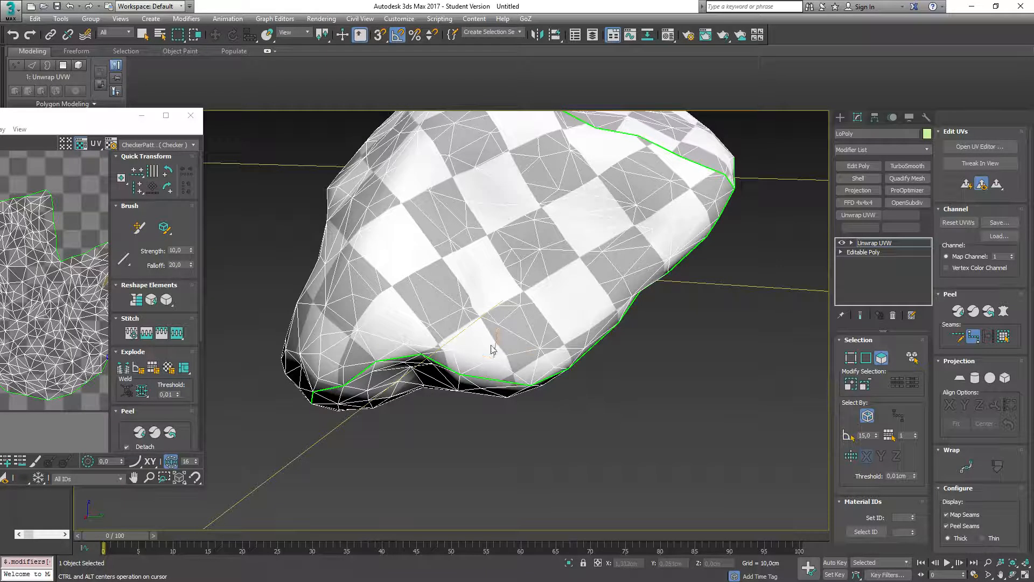
left_click(454, 357)
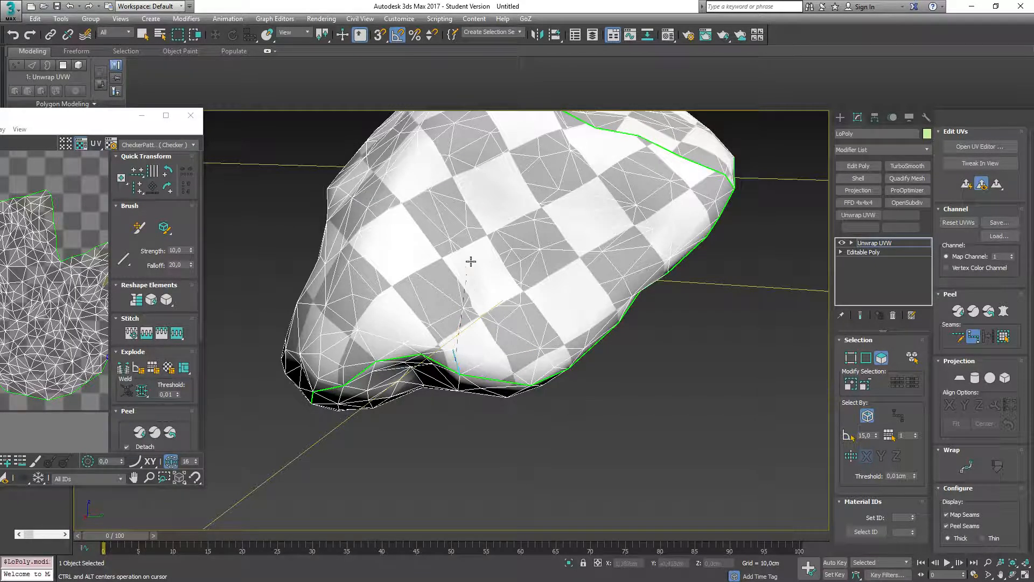
right_click(500, 214)
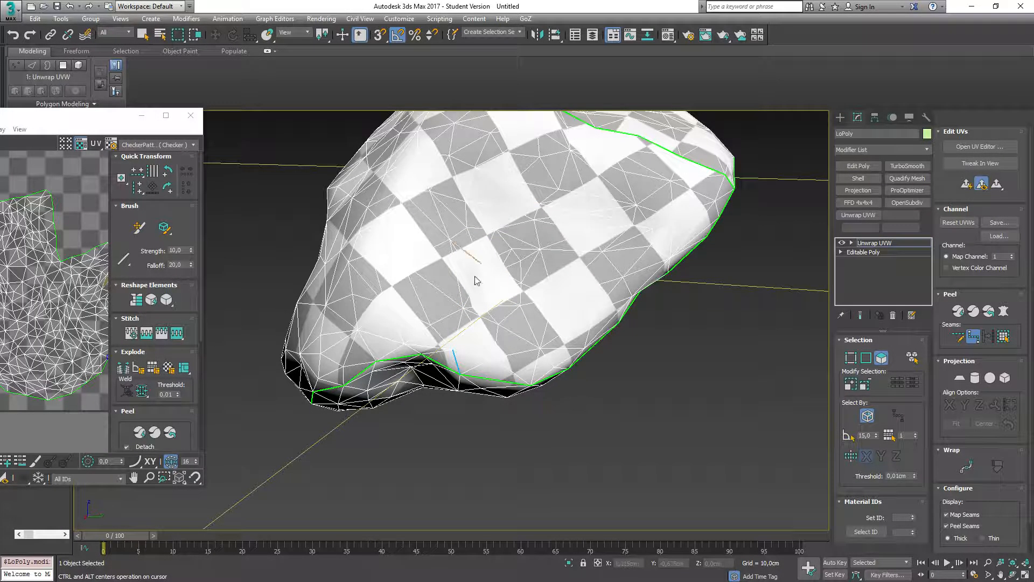
left_click(455, 330)
left_click(959, 311)
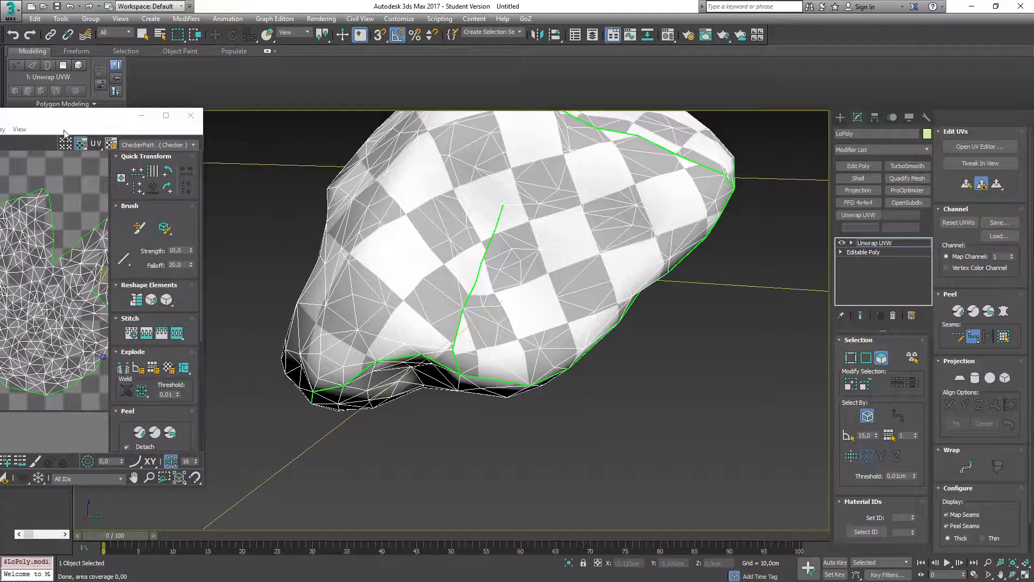
Relax the re-peeled UVs using Relax By Polygon Angles, stop the relaxation and close the Relax Tool
left_click_drag(54, 120, 458, 115)
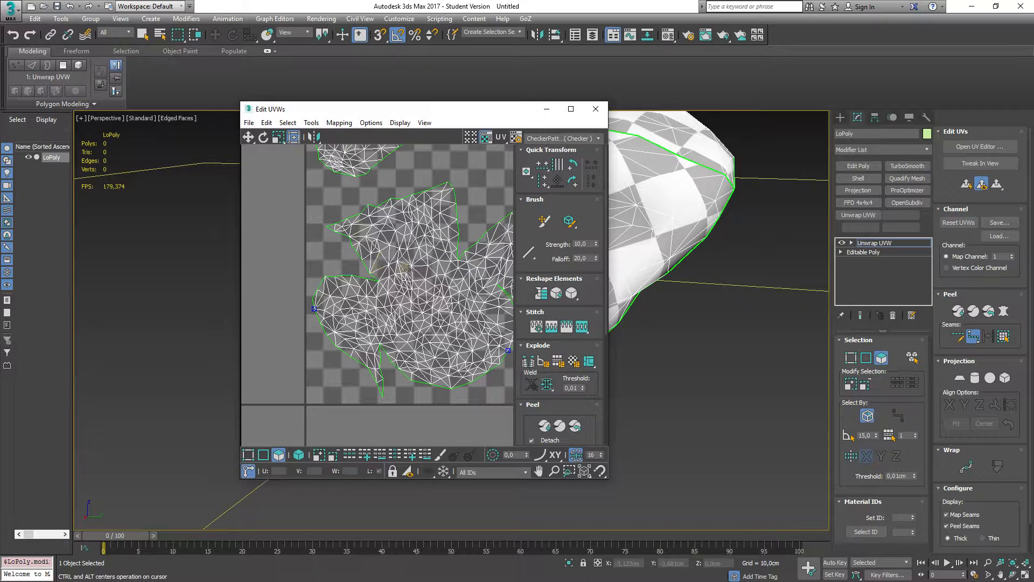
scroll(408, 267, "down", 4)
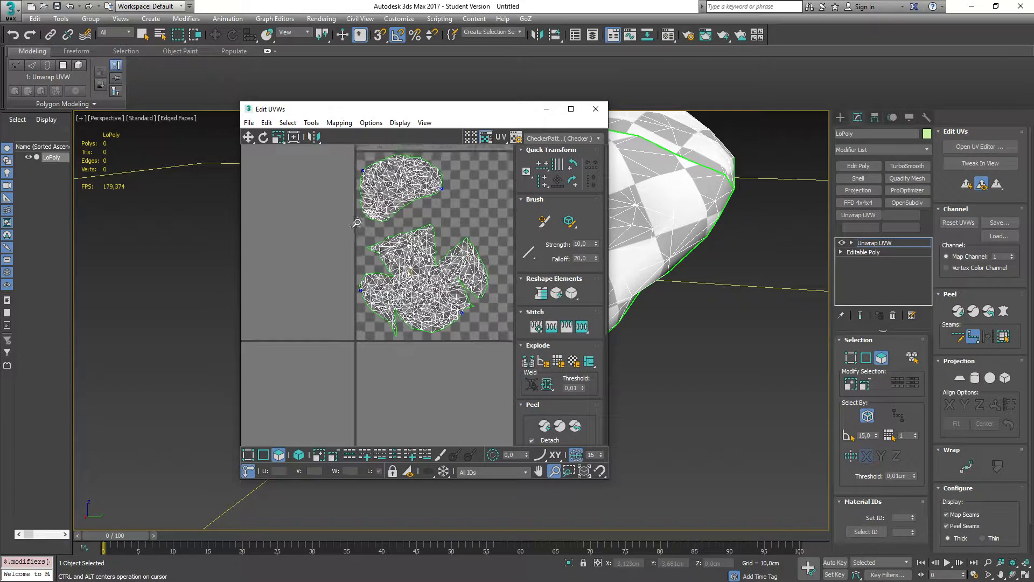
left_click(315, 125)
mouse_move(330, 128)
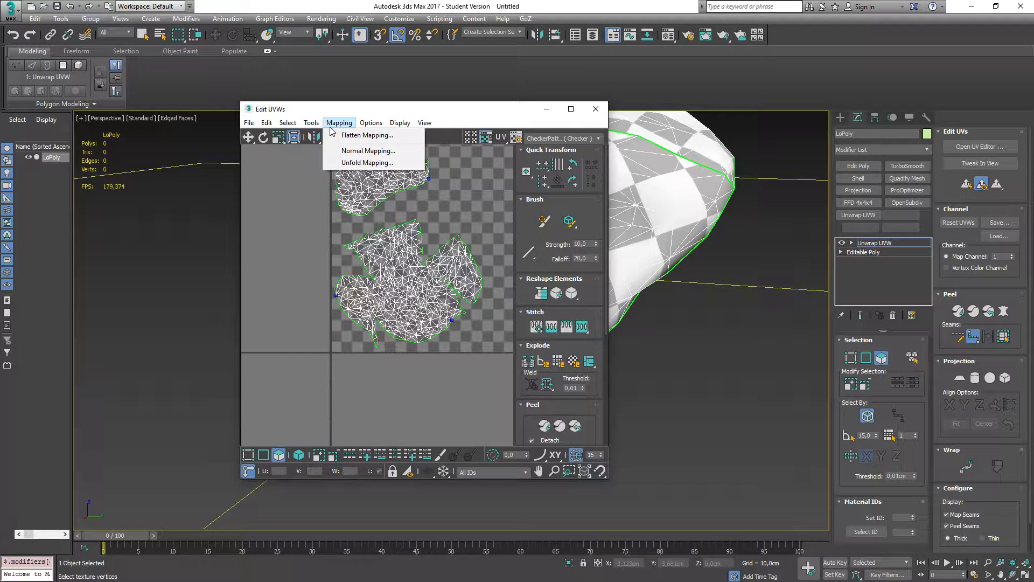
left_click(327, 303)
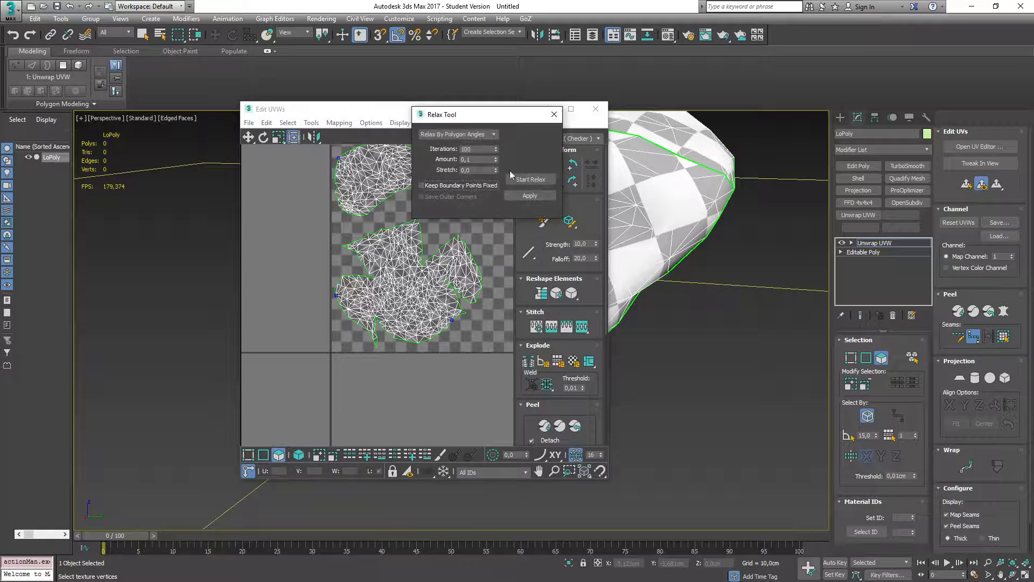
left_click(531, 180)
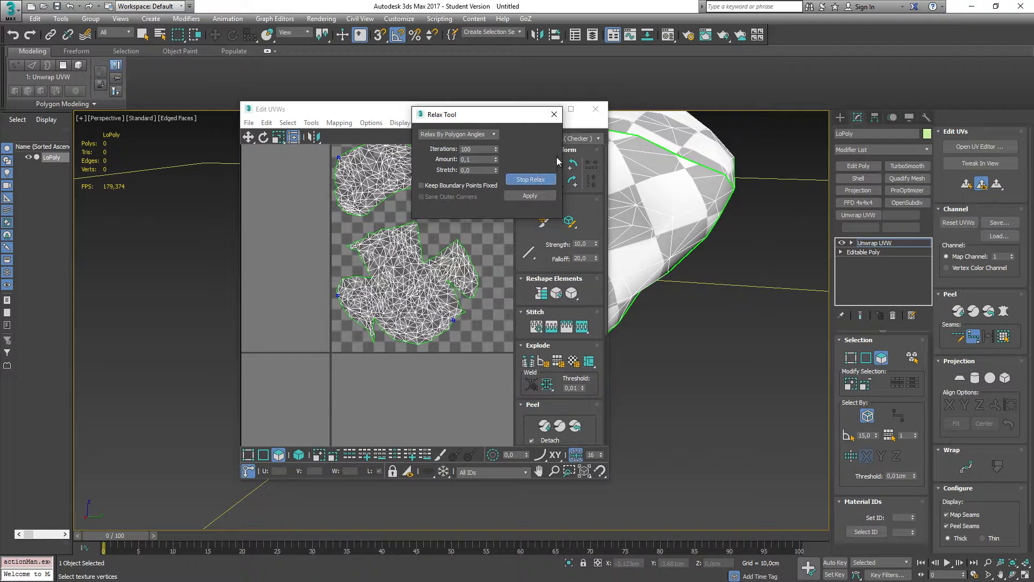
left_click(531, 180)
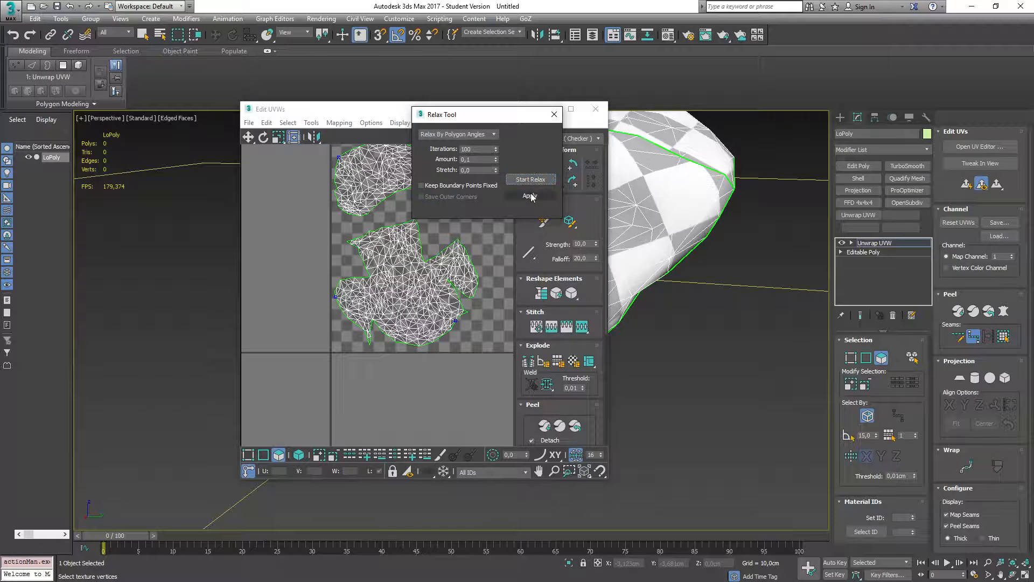
left_click(553, 114)
Display Angle Distortion and Area Distortion in turn, and examine the large island around its seam cuts
left_click(541, 139)
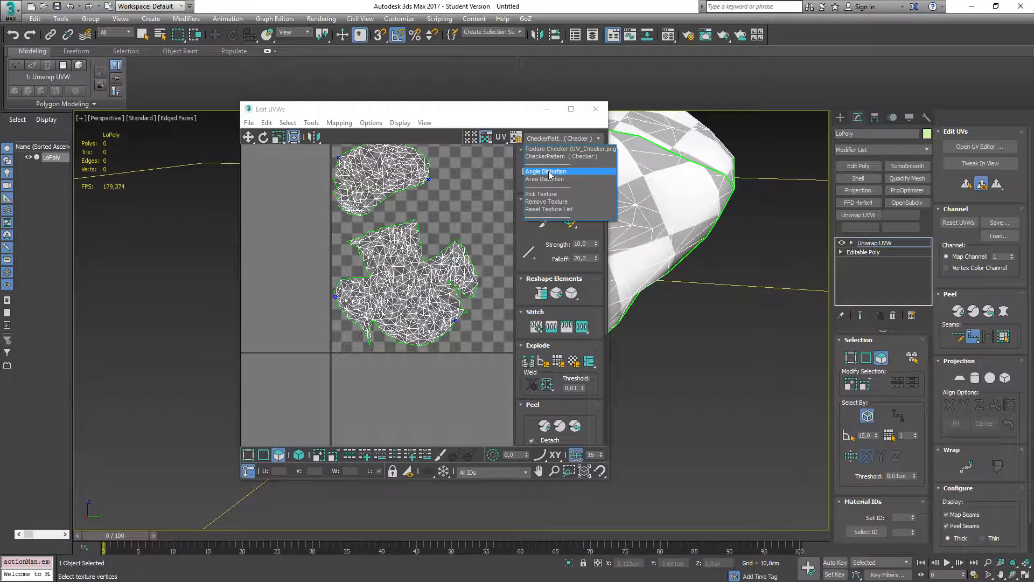
left_click(550, 171)
left_click(539, 139)
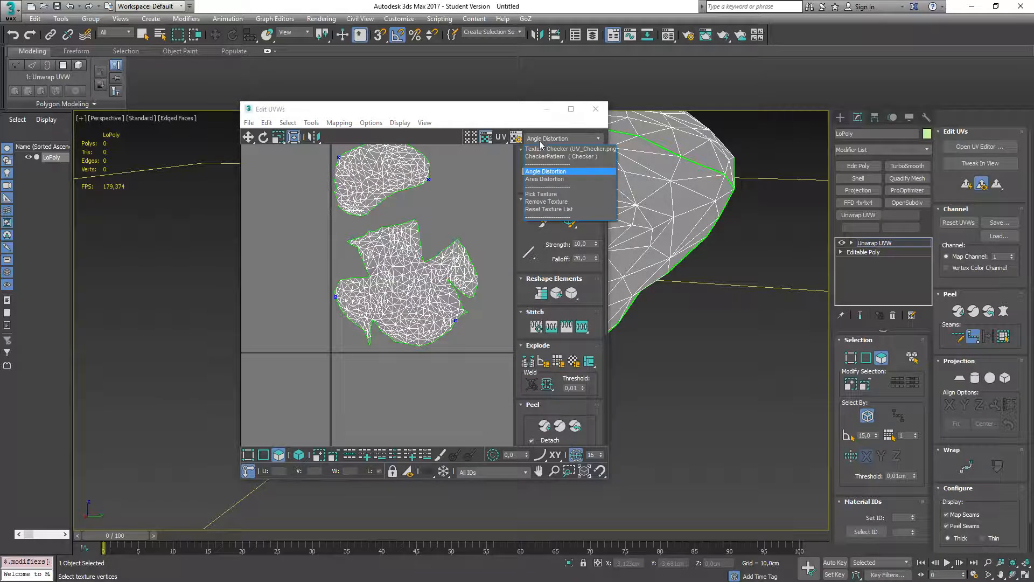
left_click(545, 179)
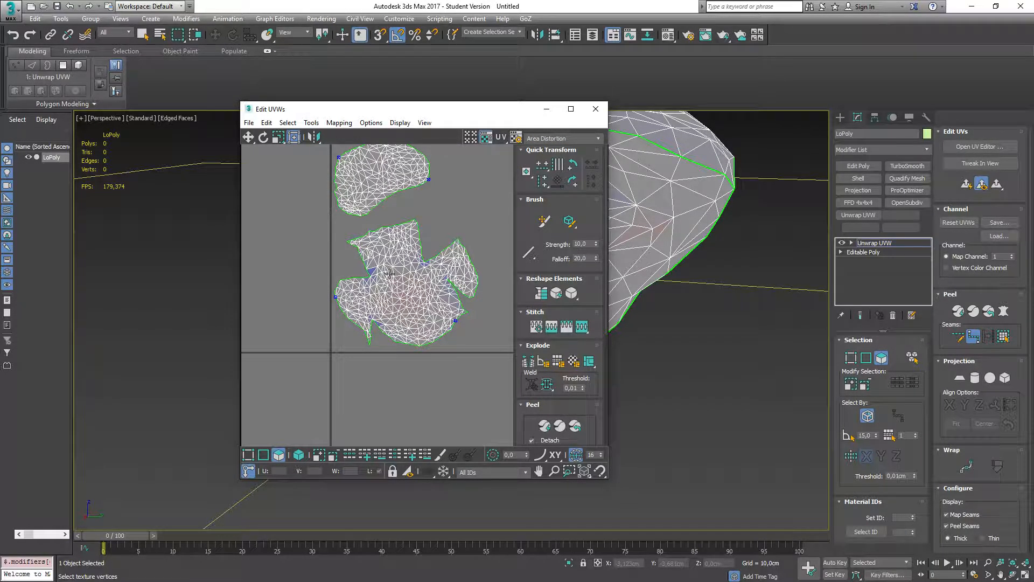
scroll(400, 301, "up", 5)
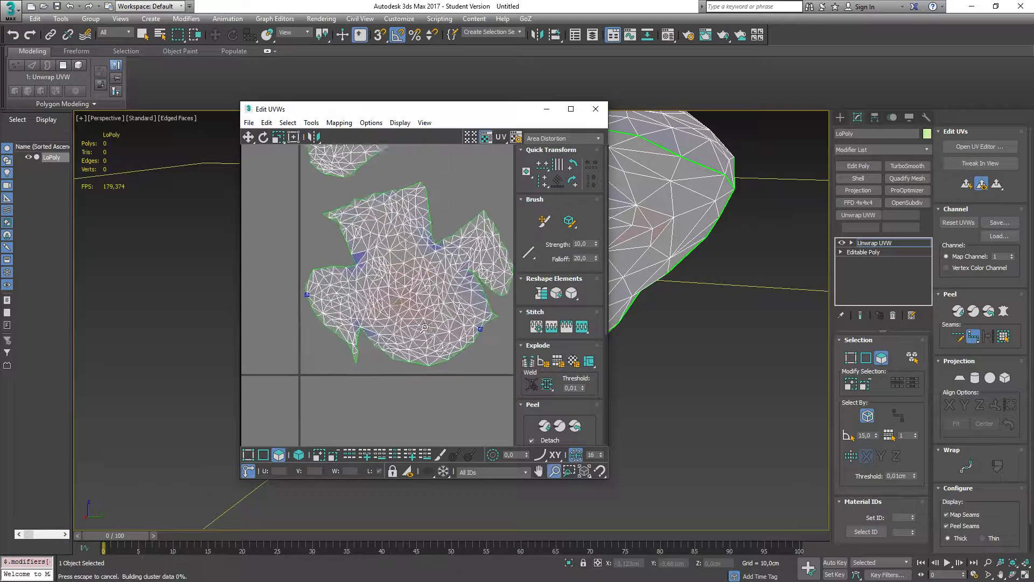
middle_click_drag(473, 379, 438, 318, "ctrl+alt")
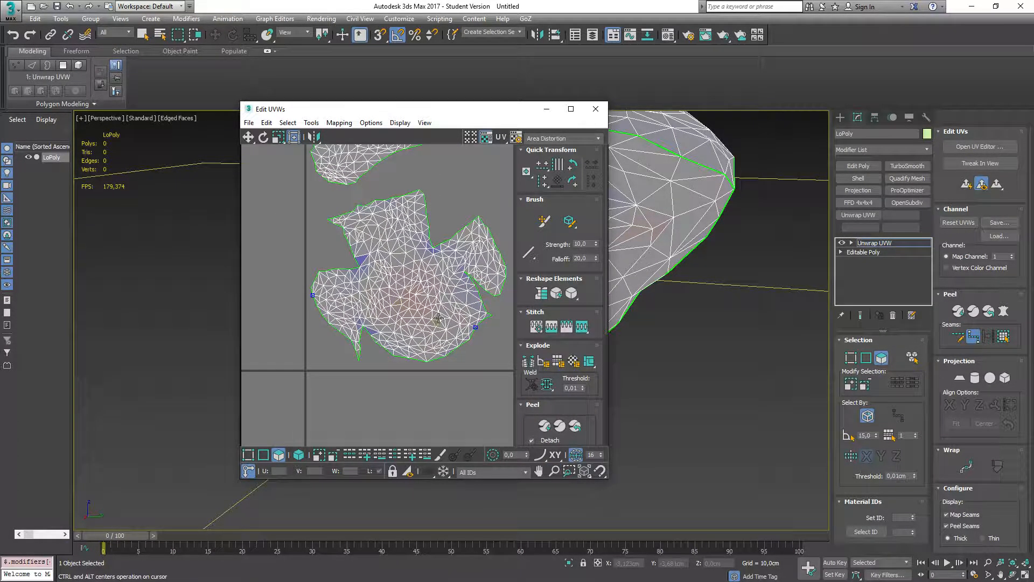
Close and reopen the UV editor, and examine the area distortion around the seam ends on the boulder
left_click(596, 110)
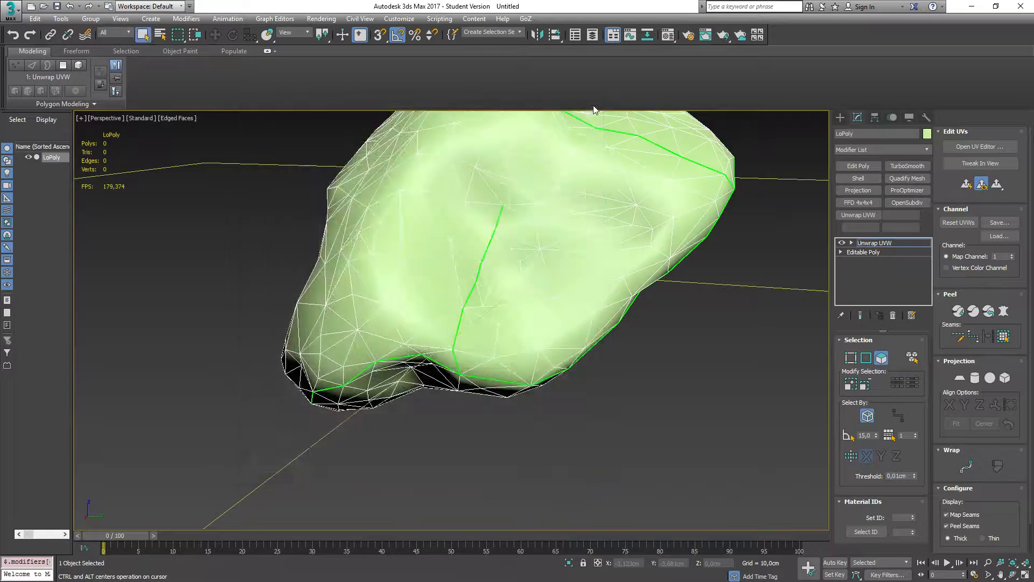
left_click(964, 145)
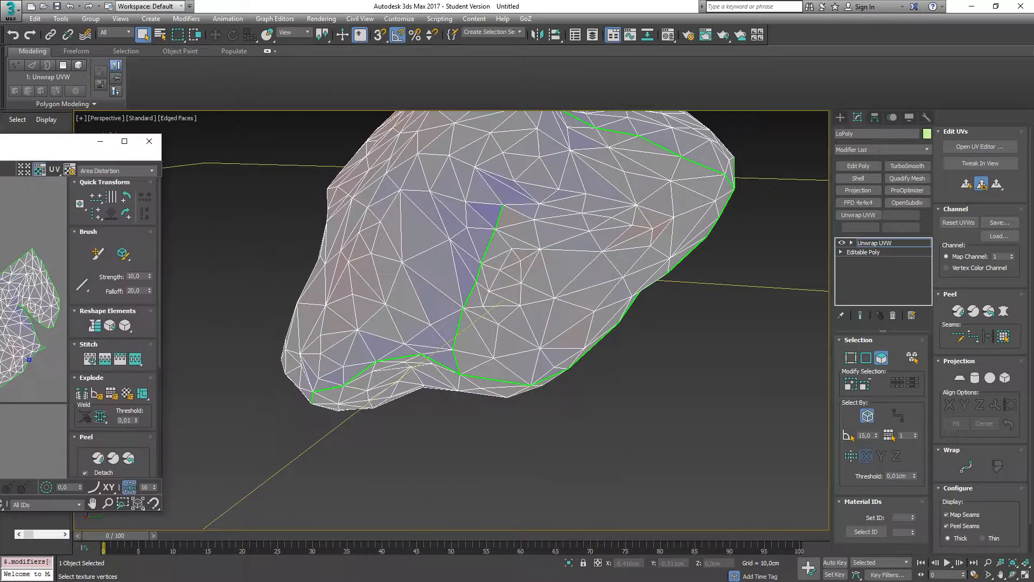
scroll(277, 246, "down", 5)
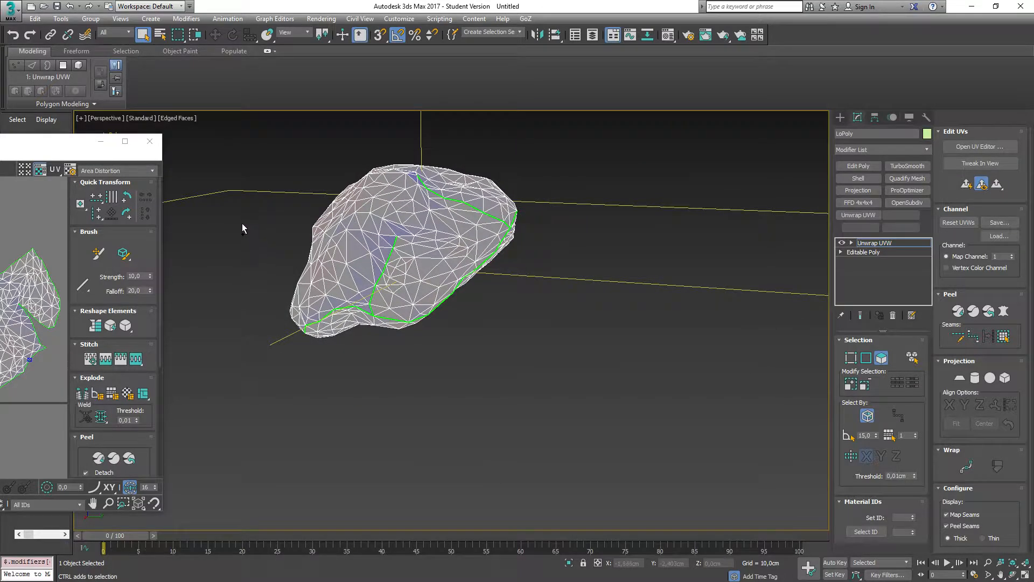
middle_click_drag(243, 224, 266, 245, "alt")
scroll(366, 203, "up", 6)
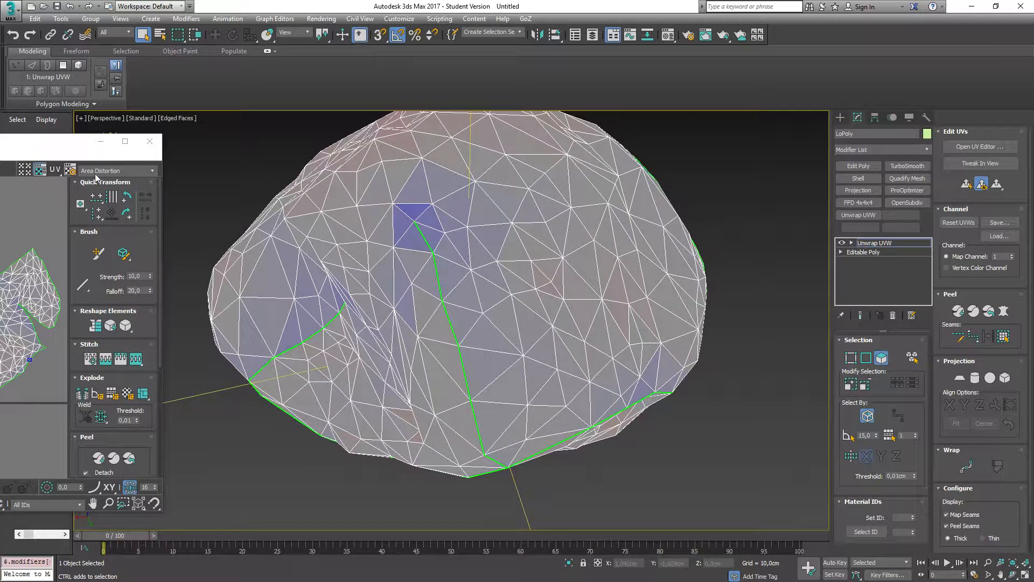
Place the UV editor beside the boulder and select the distorted face at the seam's upper end to locate it in the UVs
left_click_drag(38, 149, 772, 127)
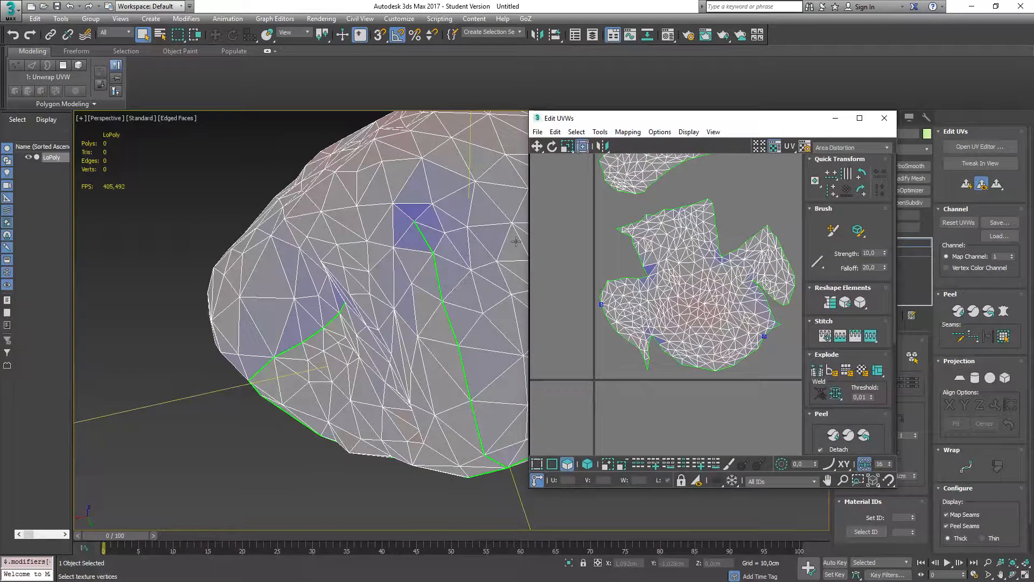
left_click(426, 241)
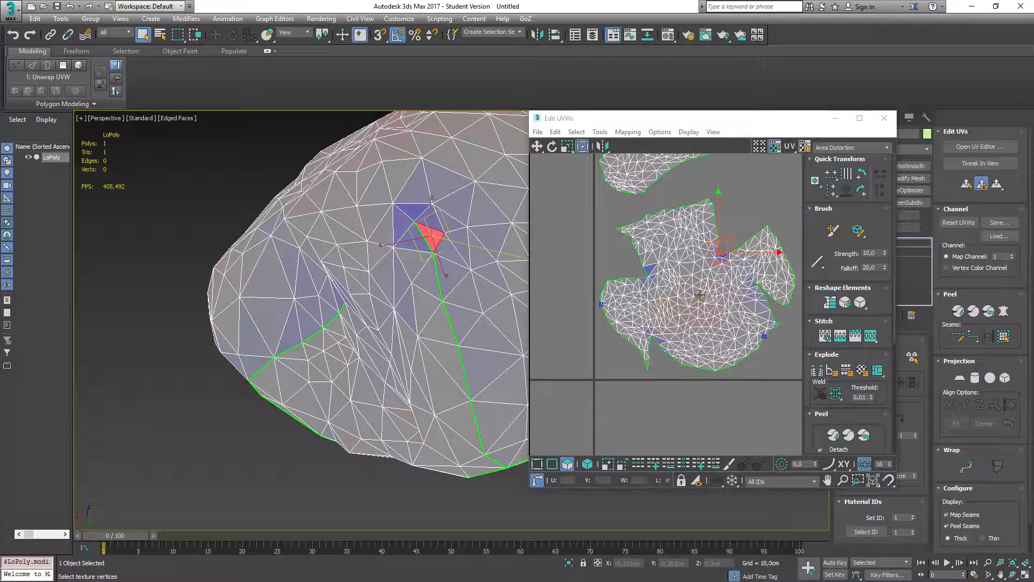
Examine the distorted face at the notch tip in the UVs by deselecting and reselecting it, ending with nothing selected
scroll(748, 254, "up", 1)
scroll(748, 254, "up", 5)
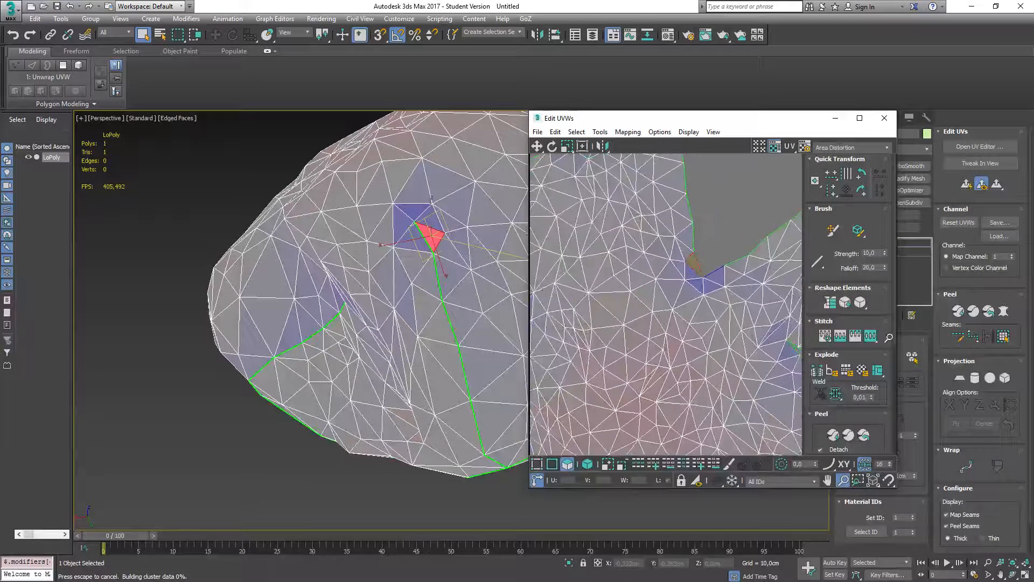
left_click(735, 230)
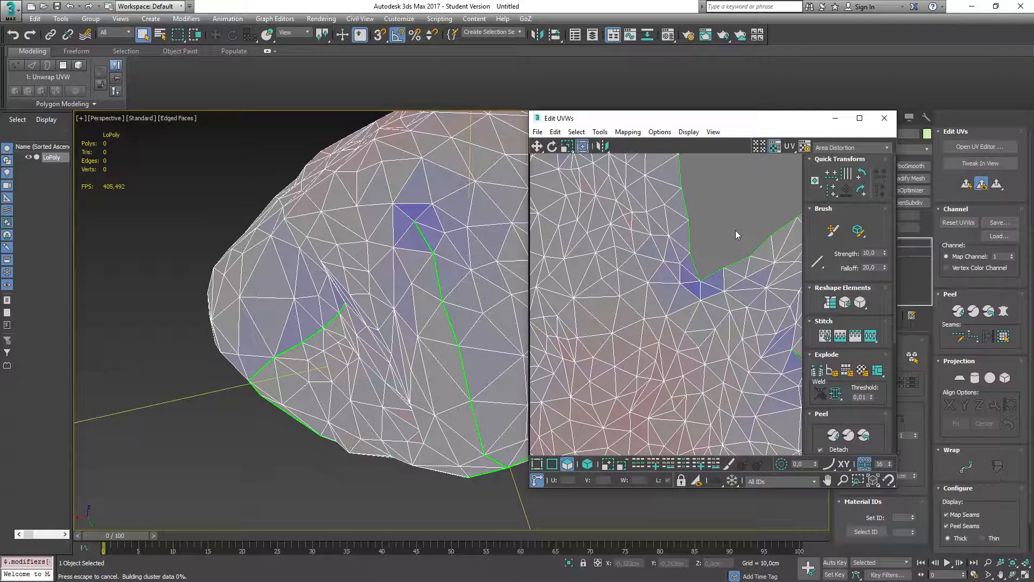
left_click(694, 263)
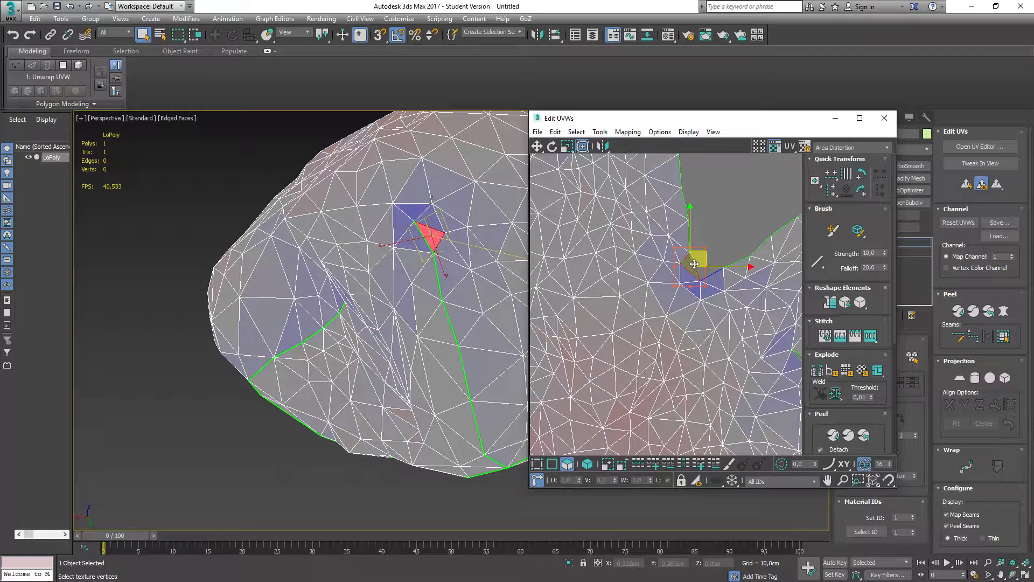
left_click(707, 221)
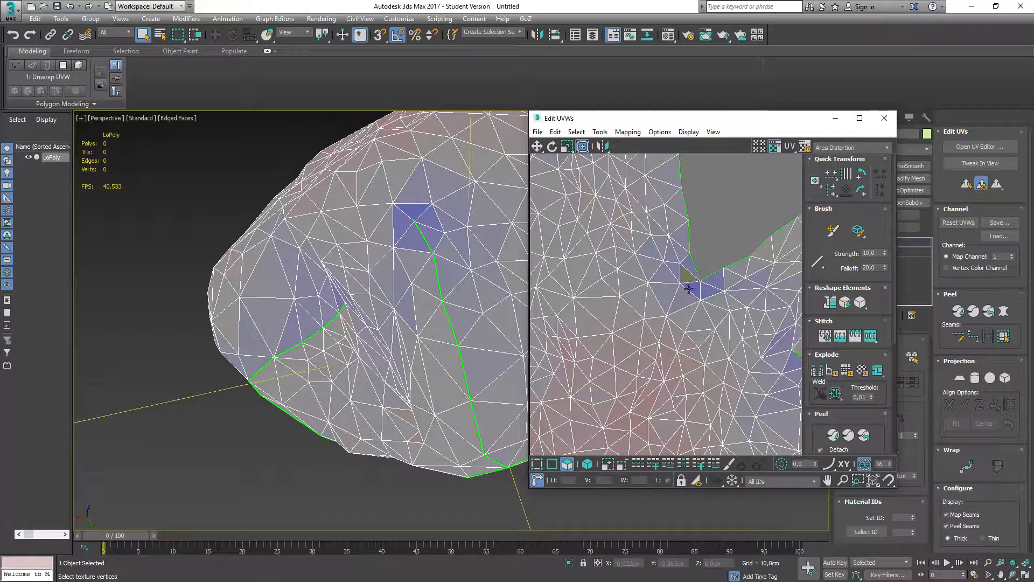
Switch to edge selection and select the seam edge at the notch tip to match its two sides in the UVs
left_click(552, 464)
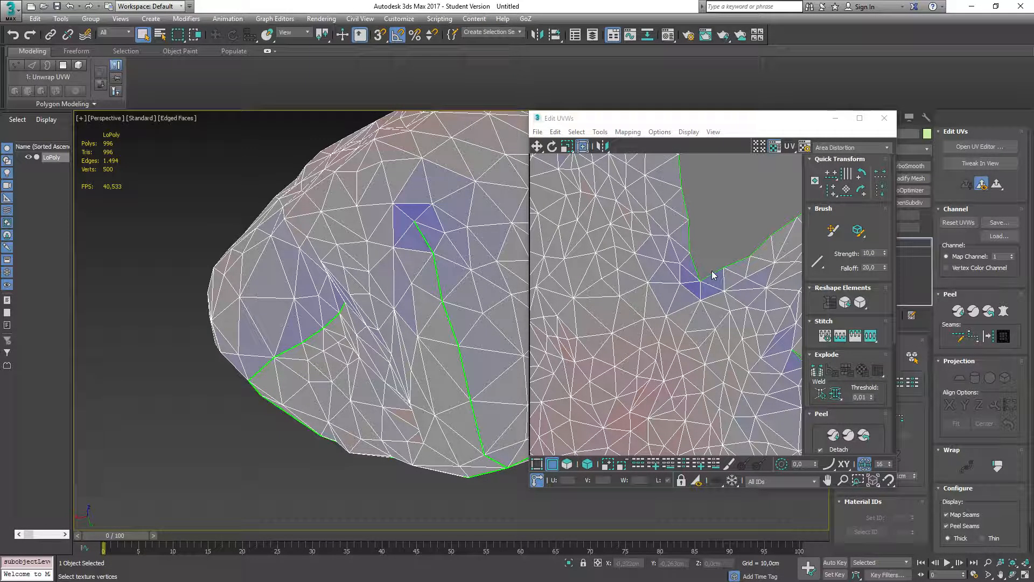
left_click(694, 275)
left_click(413, 244)
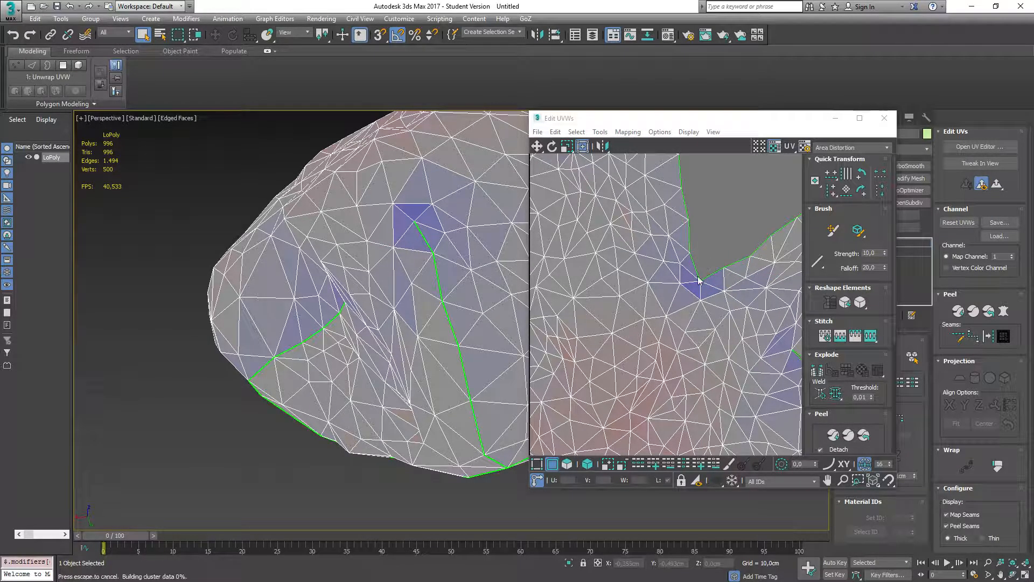
left_click(424, 240)
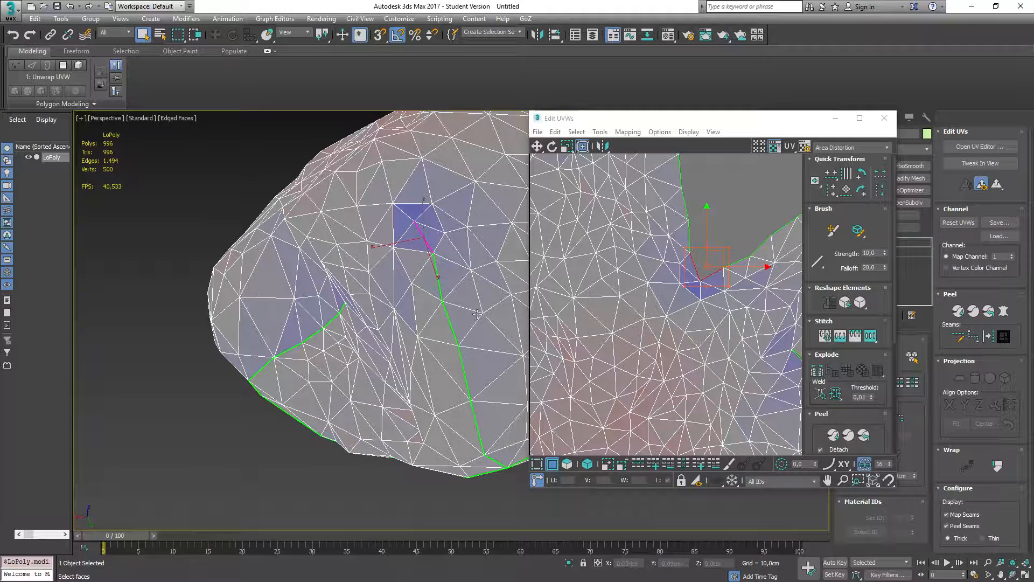
left_click(695, 265)
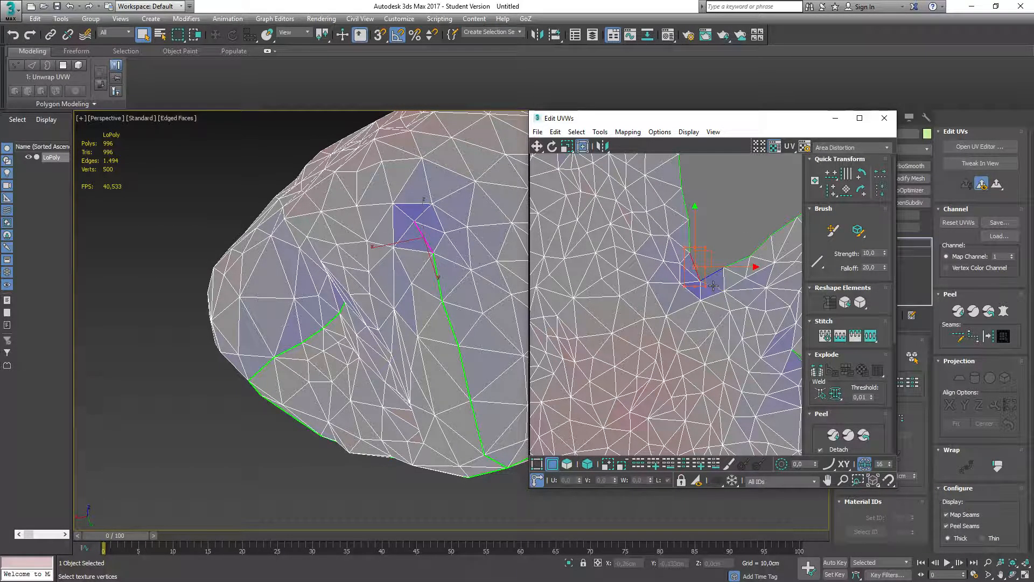
left_click(713, 273)
Try stitching the notch-tip edge halfway between both sides and to its target side, undoing each attempt
left_click(872, 337)
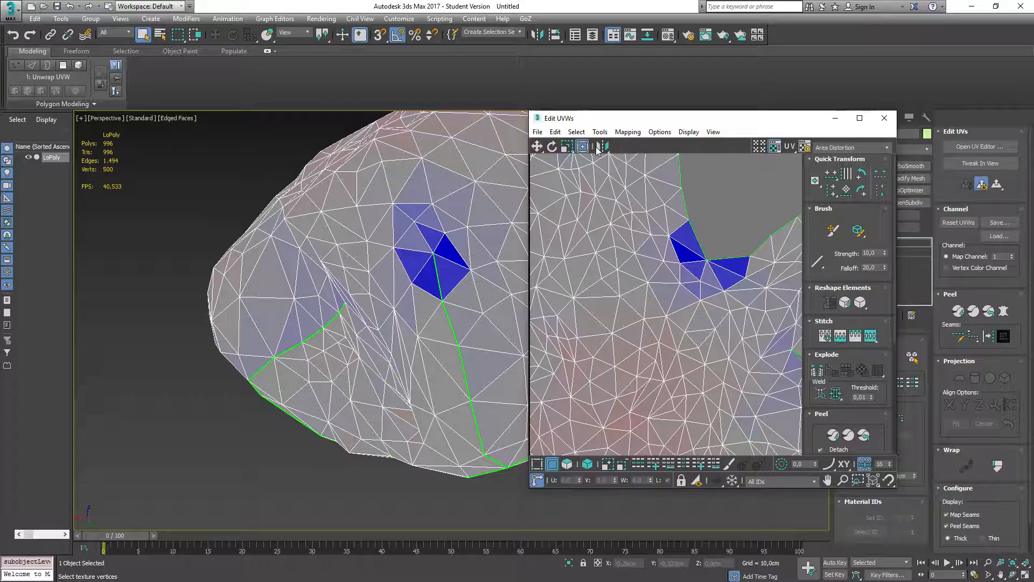
left_click(857, 332)
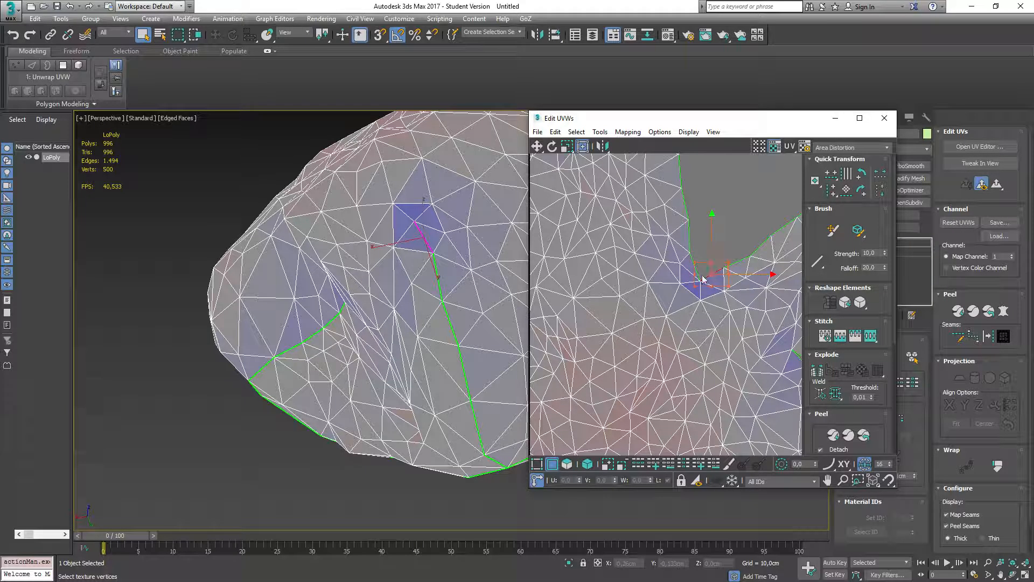
left_click(842, 336)
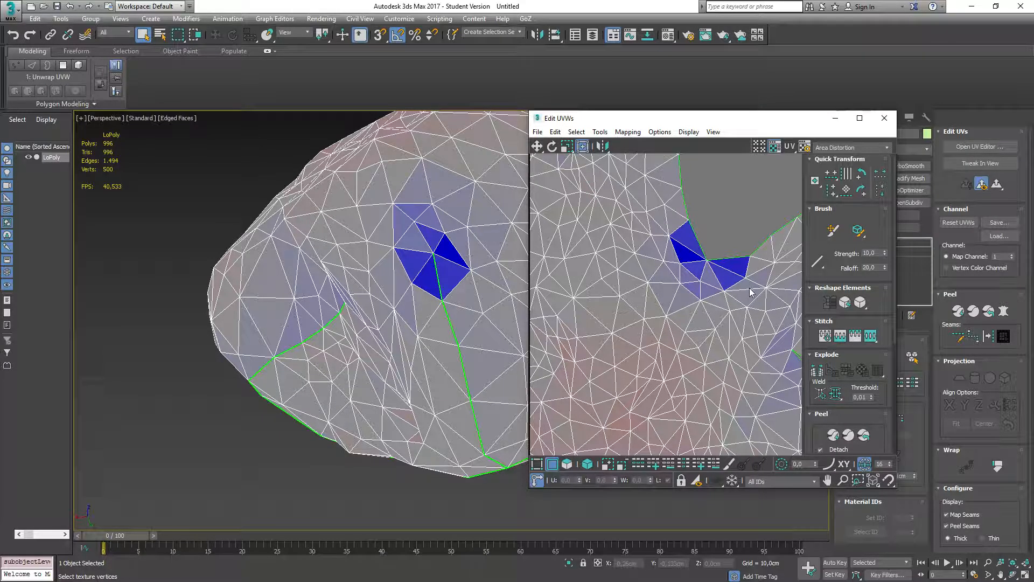
key("ctrl+z")
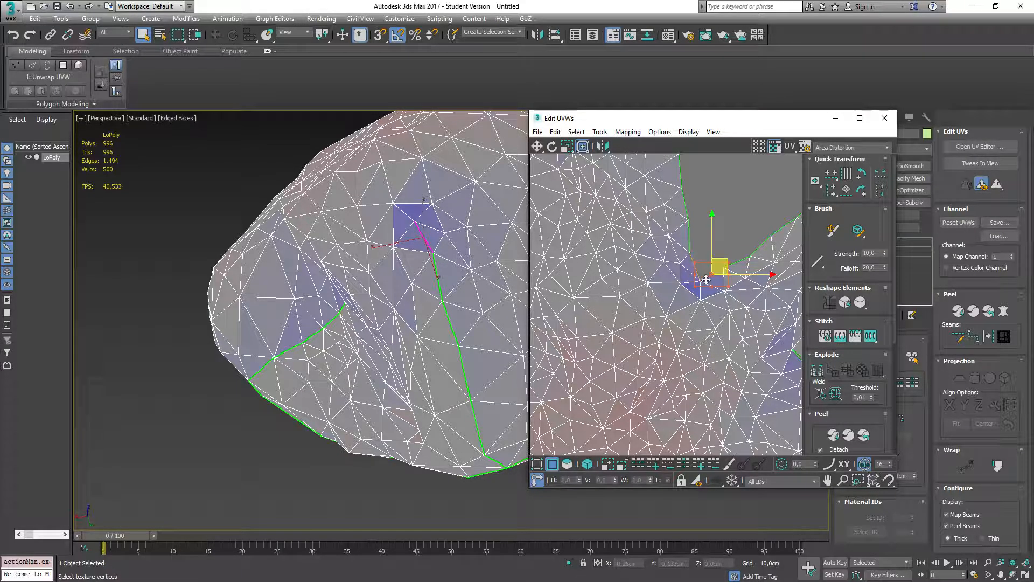
left_click(830, 339)
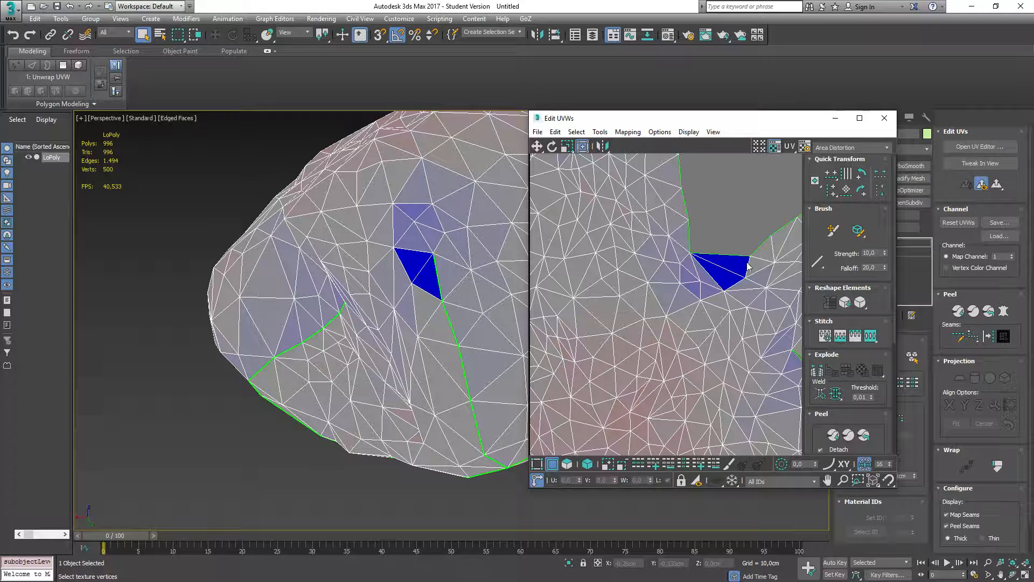
key("ctrl+z")
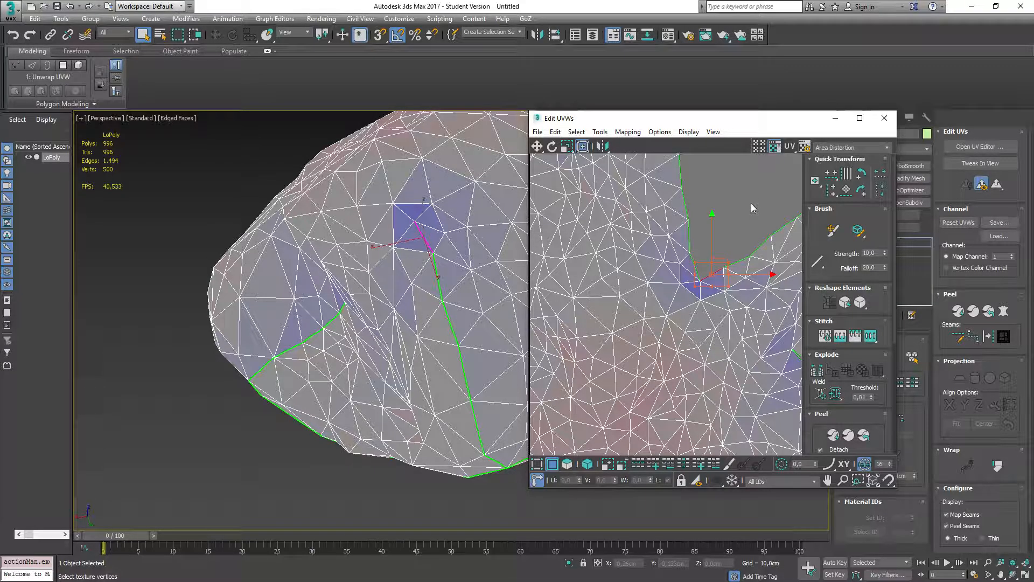
Select the seam edges along the notch, try shifting them slightly upward in the UVs, and undo the move
scroll(735, 208, "down", 4)
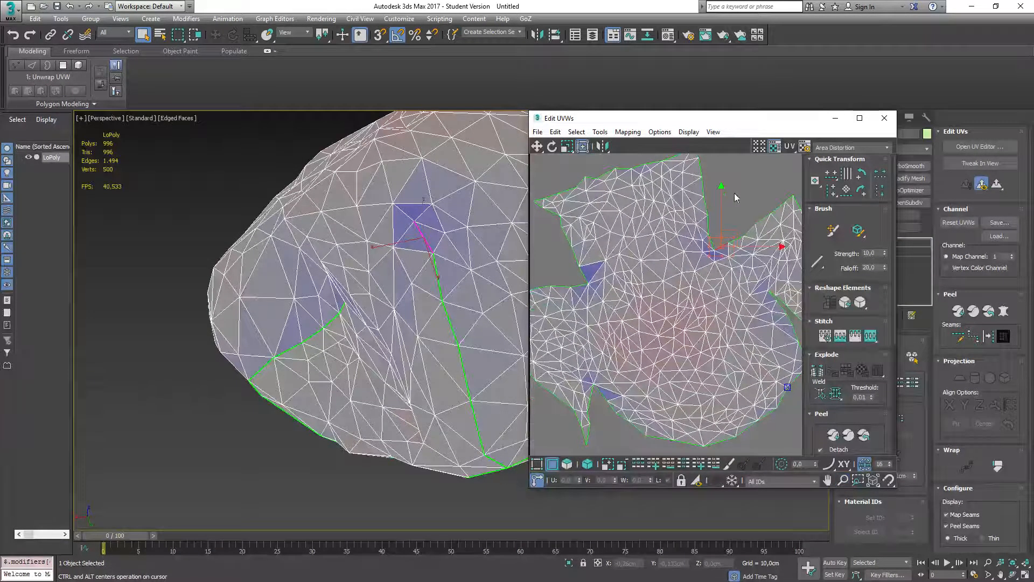
scroll(741, 193, "up", 2)
scroll(741, 193, "down", 2)
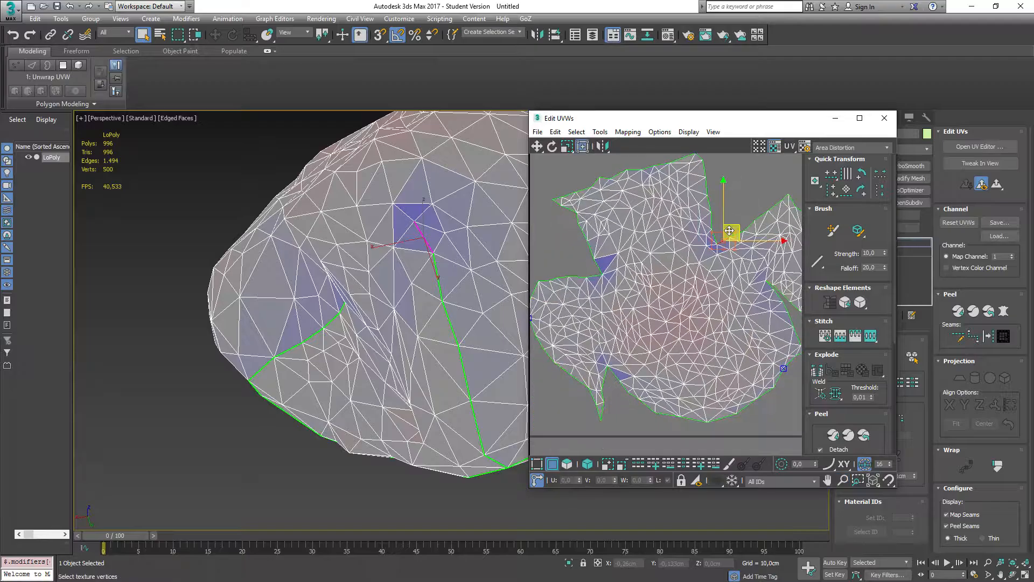
key("3")
left_click(723, 240)
key("1")
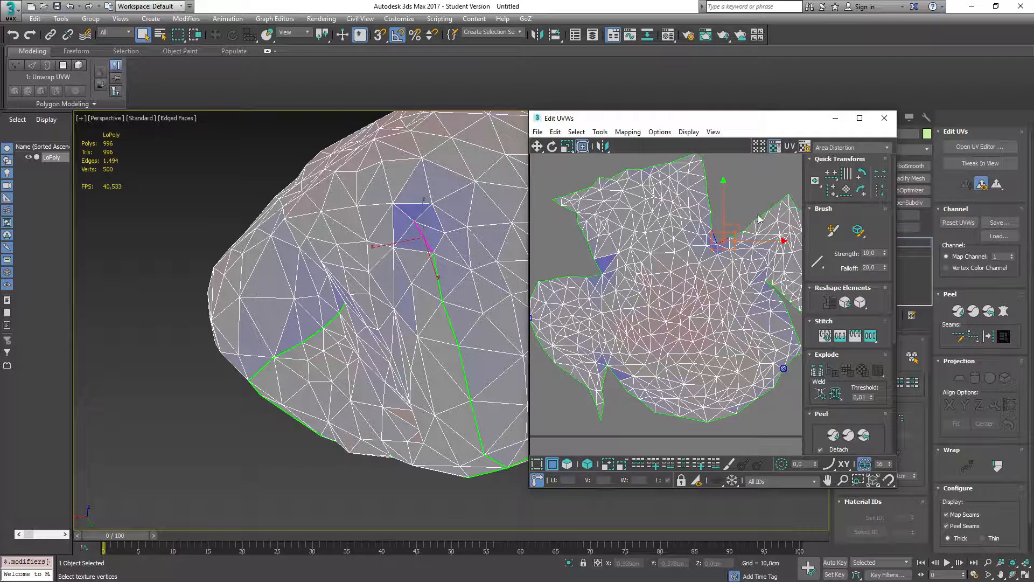
left_click(785, 199)
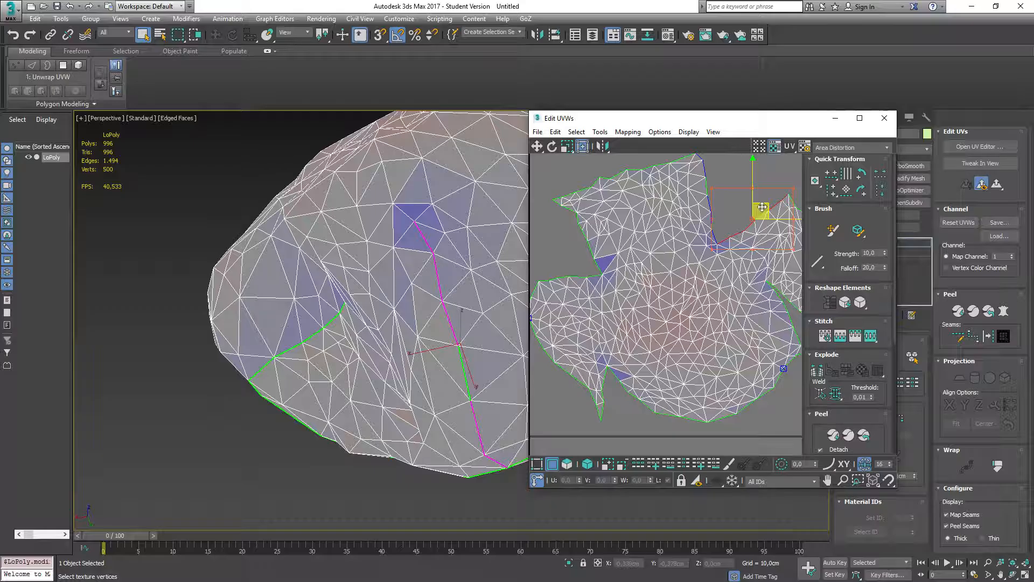
left_click_drag(763, 204, 763, 202)
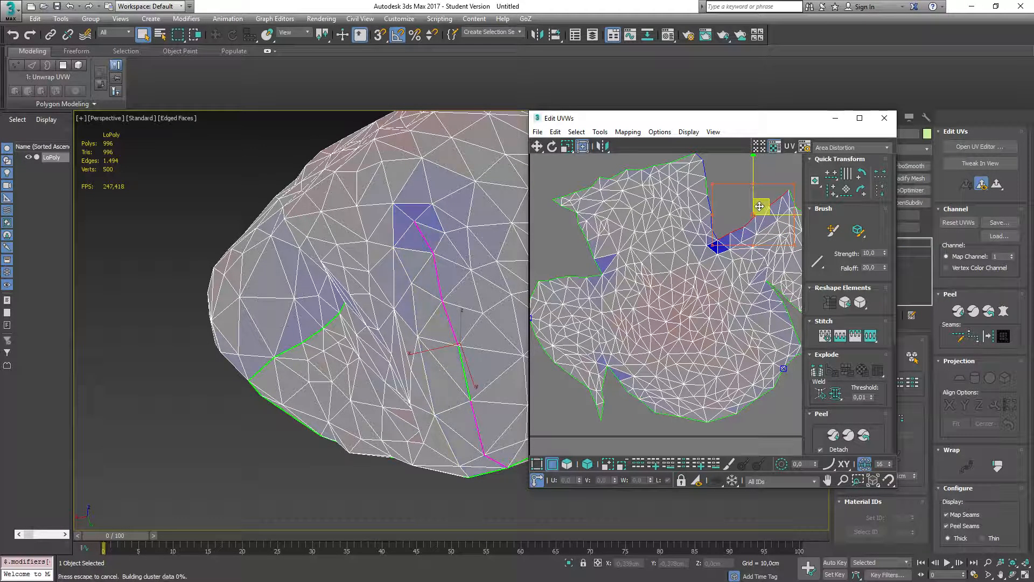
left_click(733, 159)
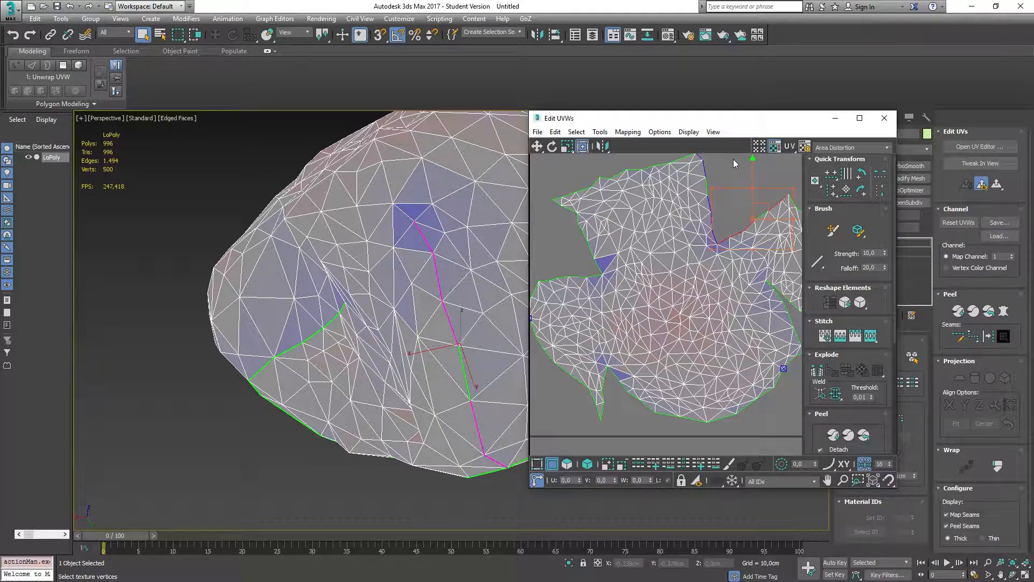
Select every seam edge from the notch tip to the island's outer corner and join both sides with Stitch to Average
left_click(724, 242)
left_click(744, 229, "ctrl")
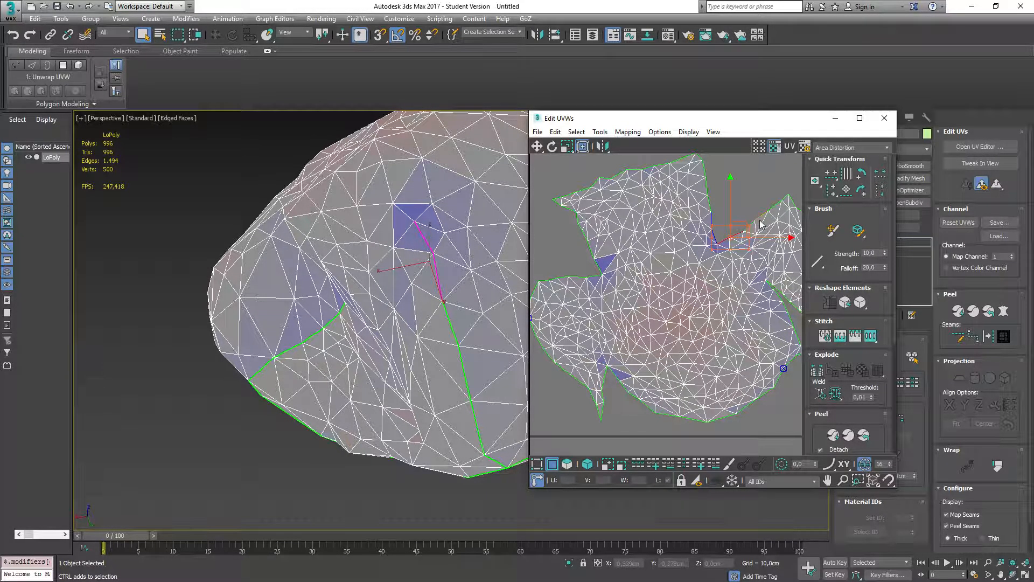
left_click(761, 217, "ctrl")
left_click(764, 215, "ctrl")
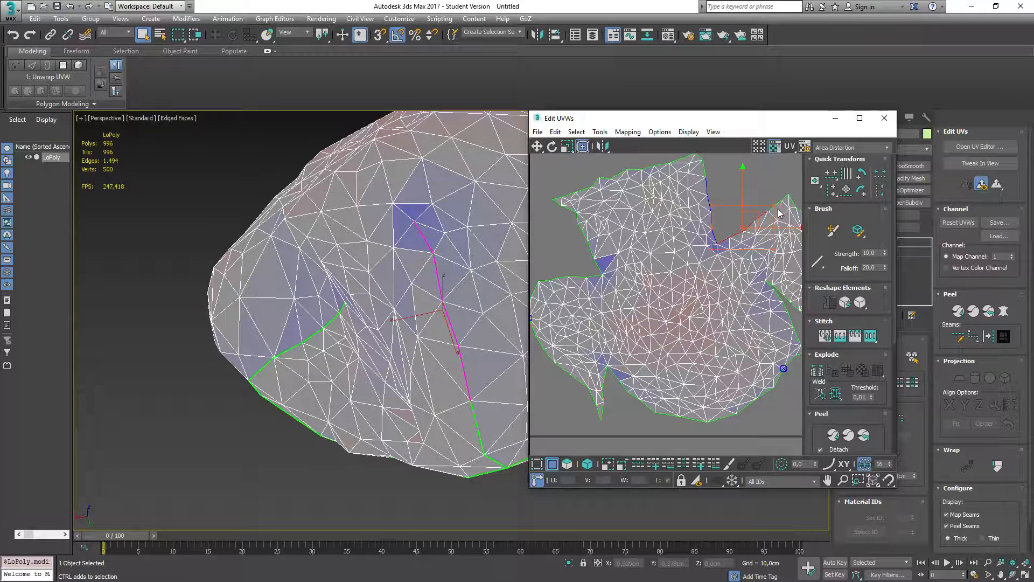
left_click(780, 201, "ctrl")
right_click(768, 179)
left_click(783, 187)
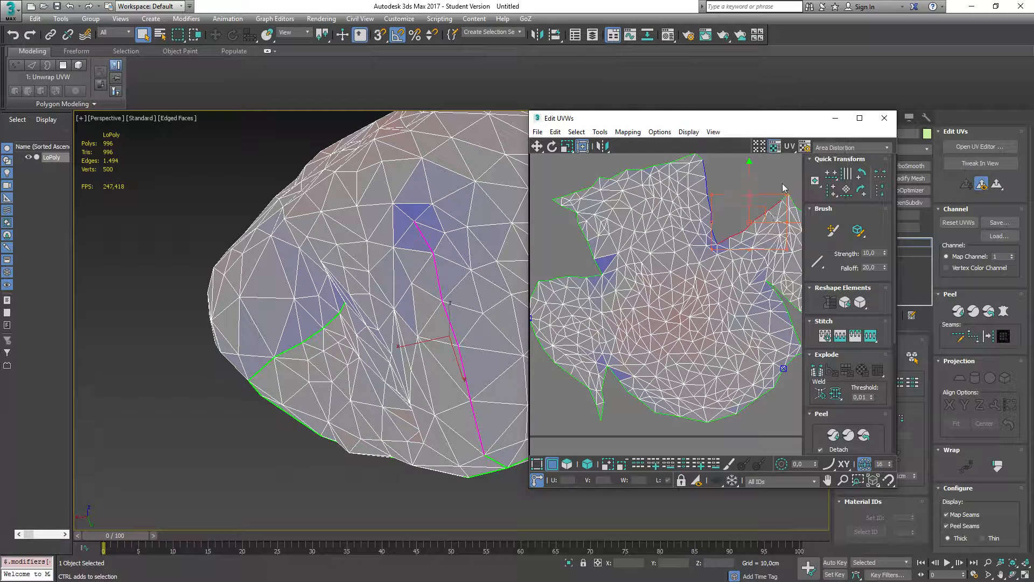
middle_click_drag(783, 187, 699, 244)
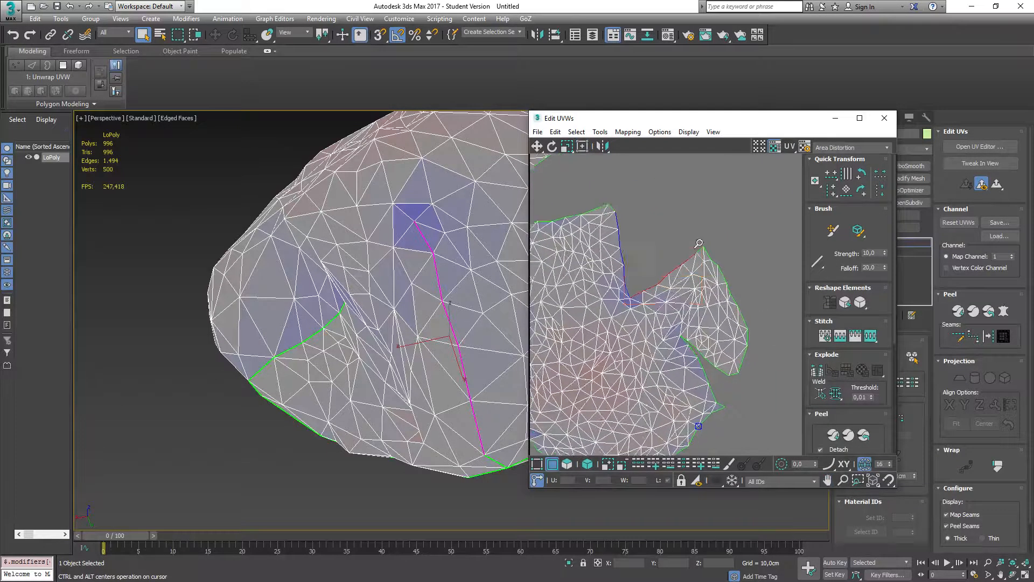
scroll(698, 243, "up", 5)
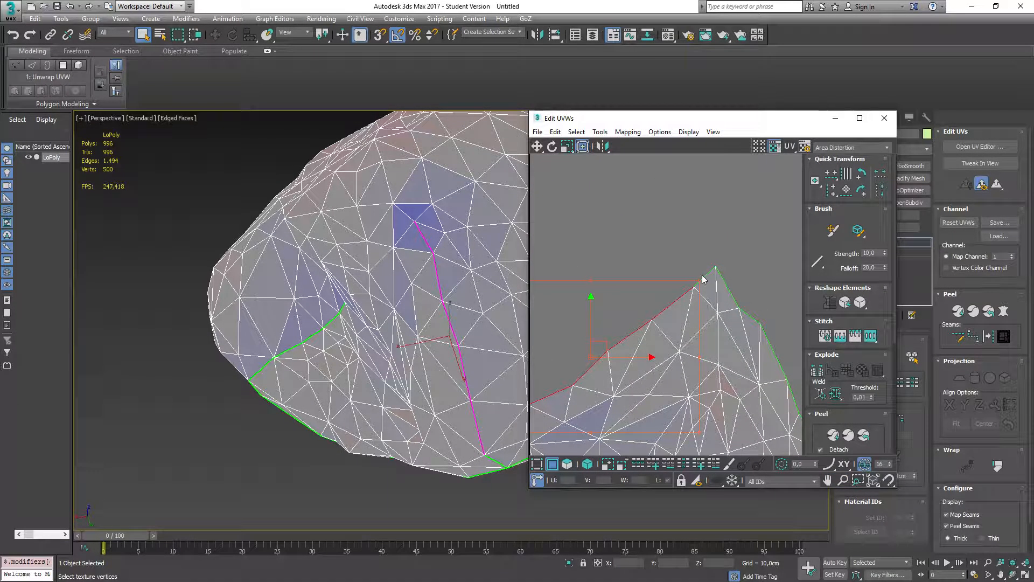
left_click_drag(703, 276, 720, 260)
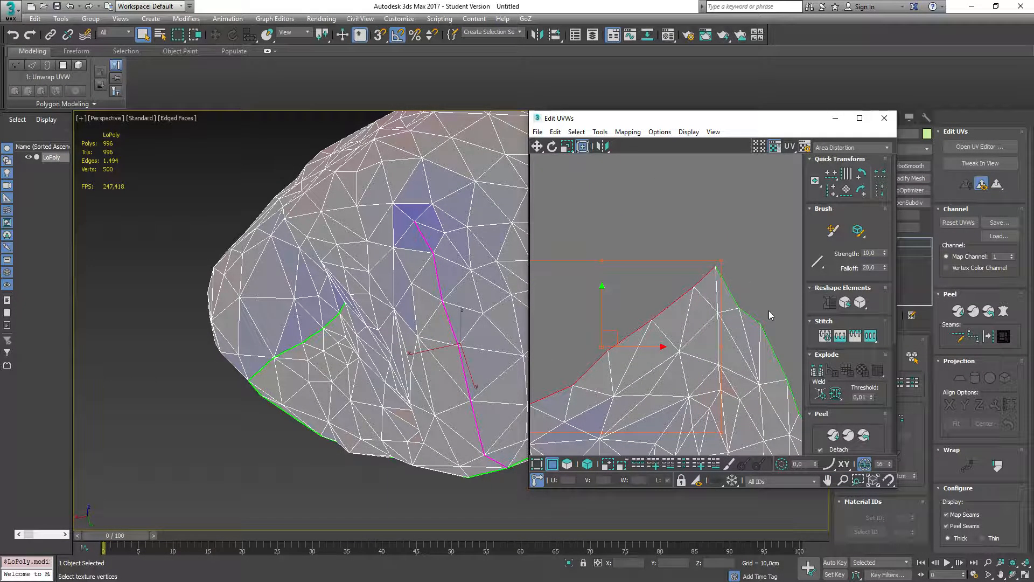
left_click(846, 336)
scroll(620, 285, "down", 4)
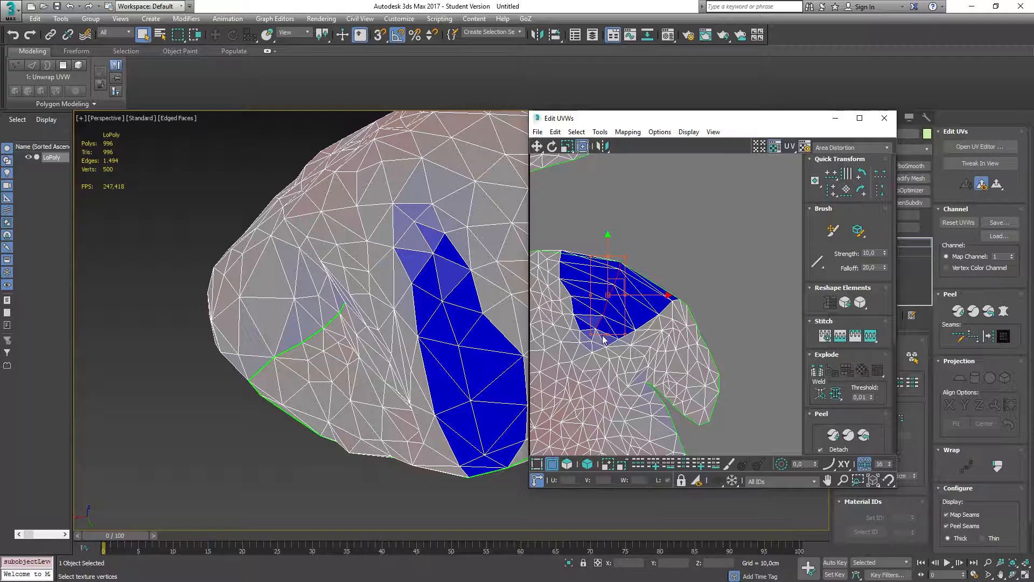
Start Relax By Polygon Angles on the stitched UVs with 100 iterations and amount 0.1, and stop it after a short run
left_click(600, 132)
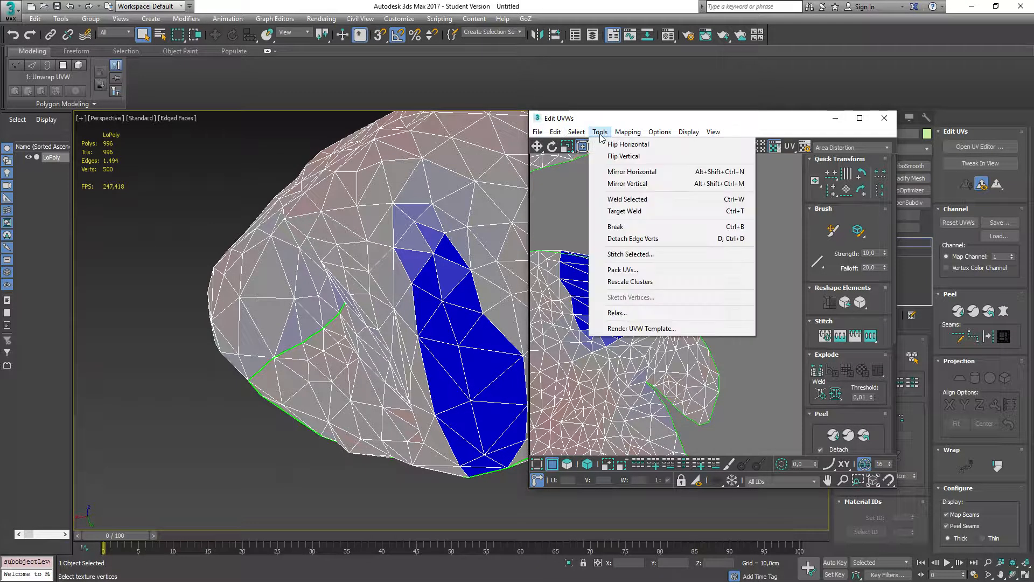
left_click(617, 313)
left_click(522, 180)
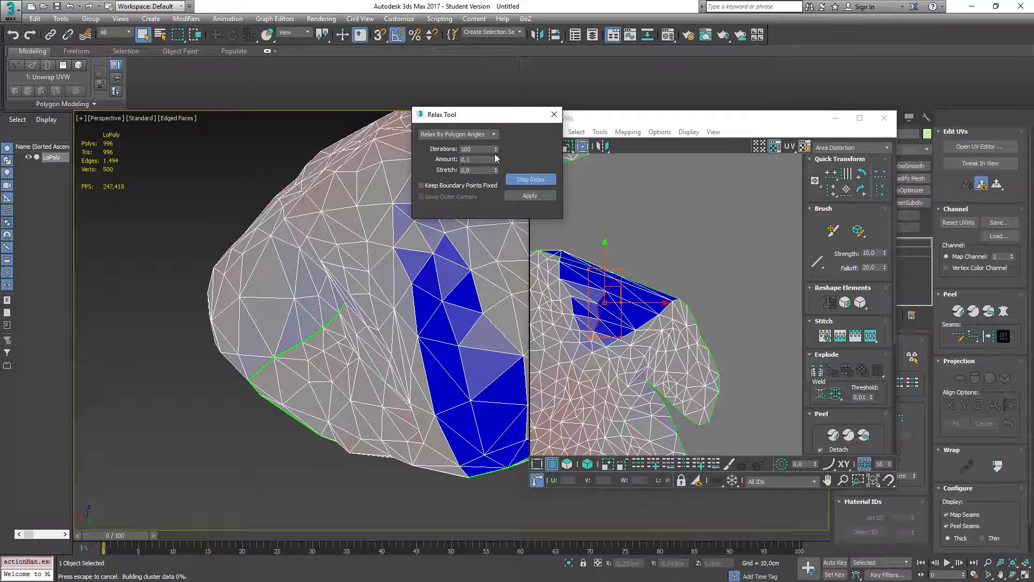
left_click(534, 181)
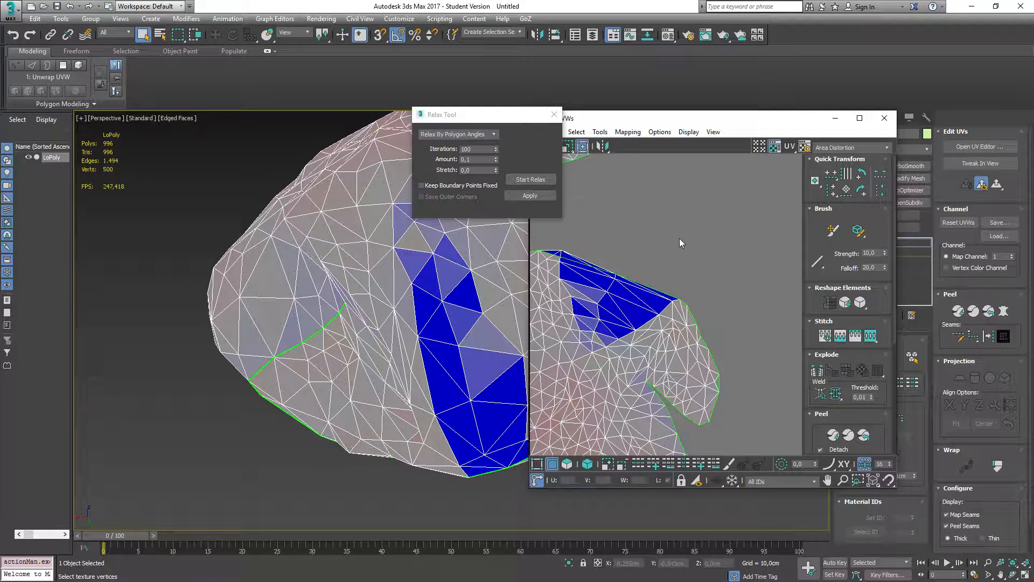
scroll(722, 253, "down", 5)
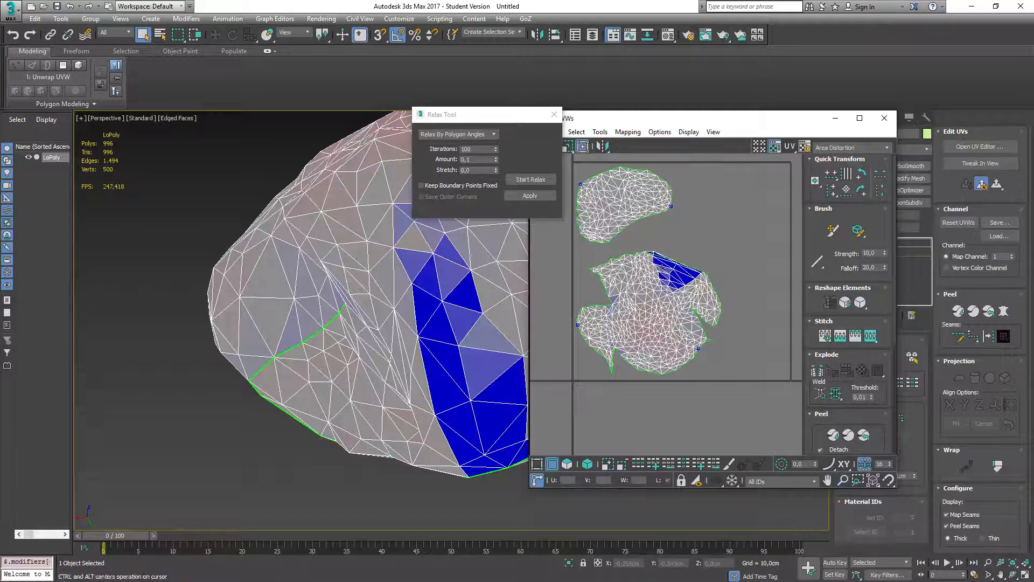
Apply the polygon-angle relax repeatedly with another continuous run in between, and close the Relax Tool
left_click(530, 198)
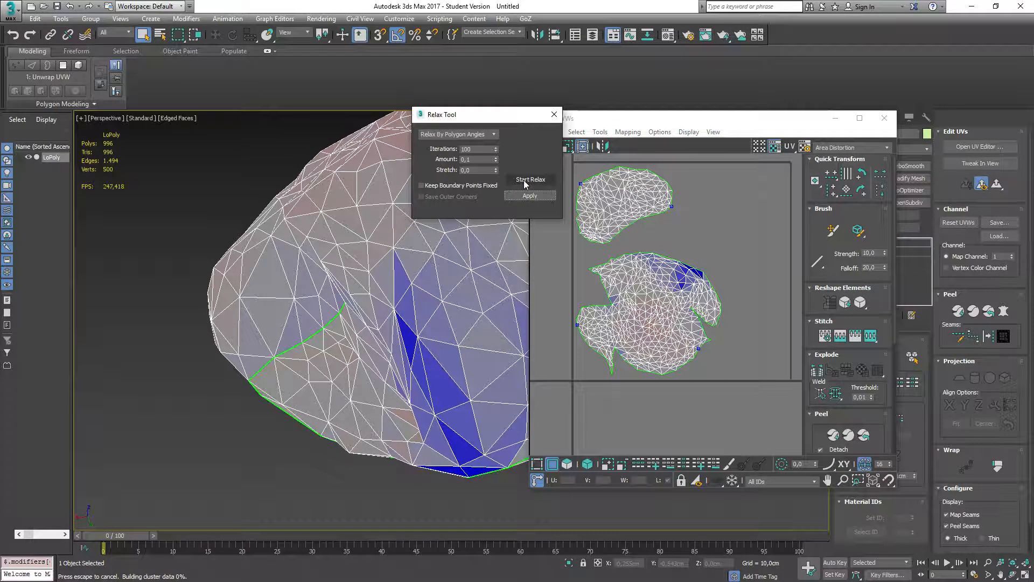
left_click(530, 197)
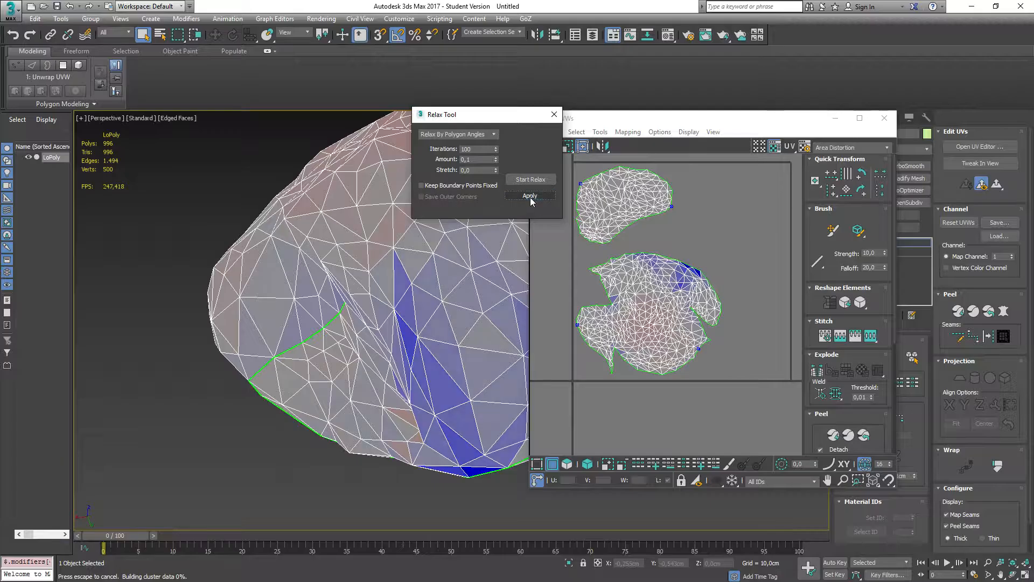
left_click(525, 180)
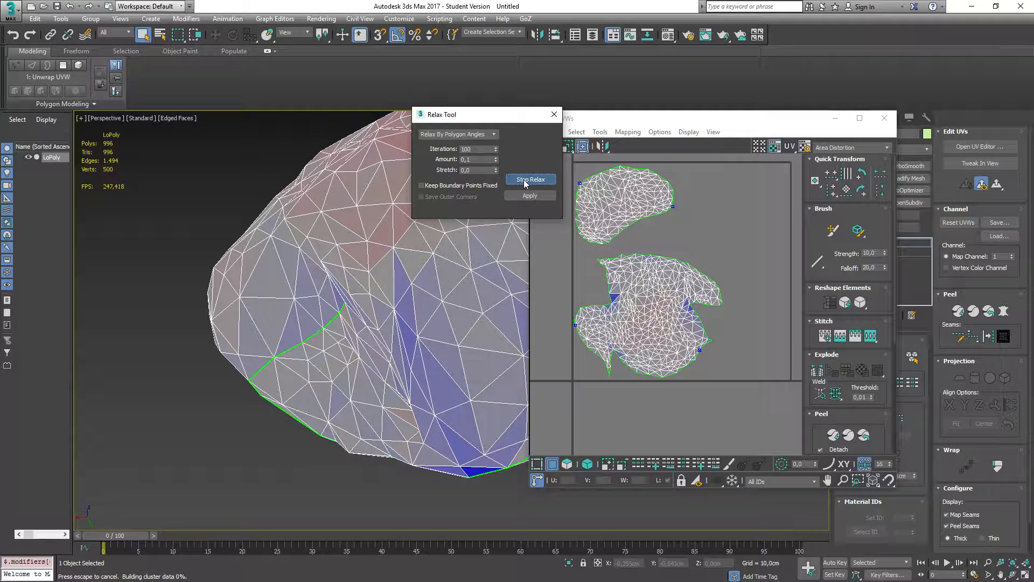
left_click(524, 181)
left_click(529, 196)
left_click(553, 115)
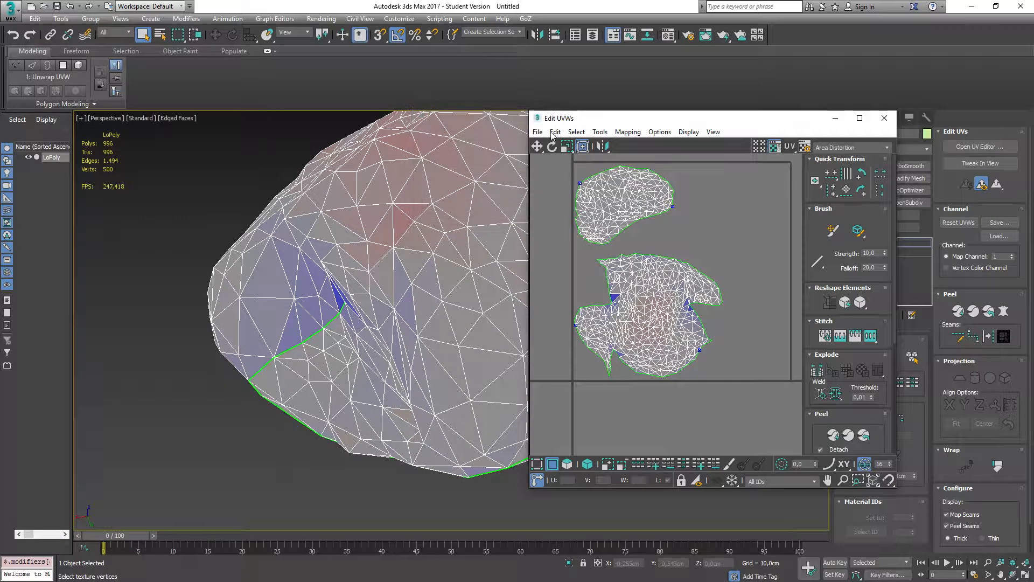
Stitch the two seam edges at the tip of the upper-left notch of the larger UV island, one after the other
scroll(472, 315, "down", 3)
middle_click_drag(469, 312, 541, 267, "alt")
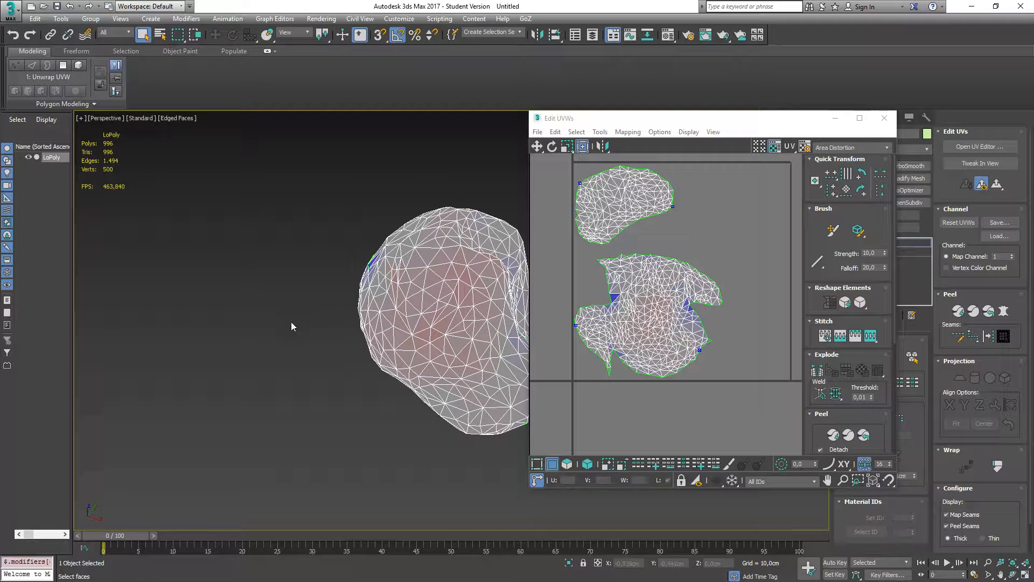
middle_click_drag(291, 326, 299, 216, "alt")
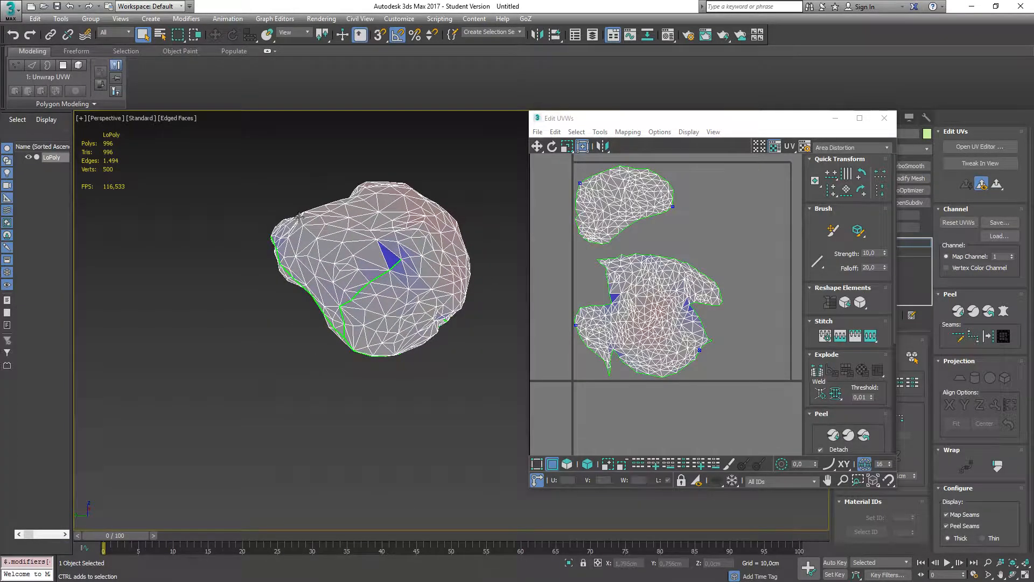
left_click(395, 266)
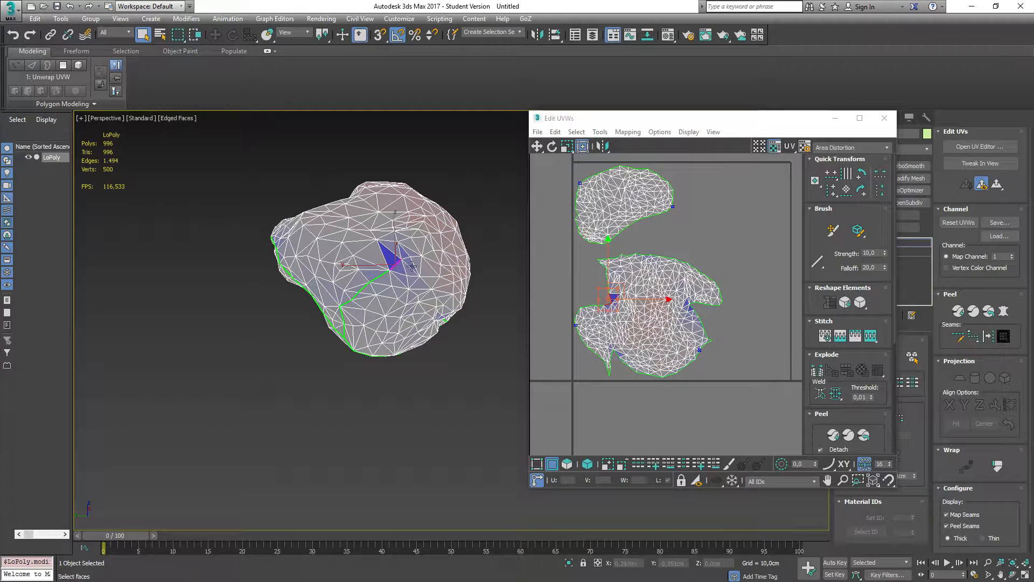
middle_click_drag(617, 305, 720, 390, "ctrl+alt")
right_click(720, 390)
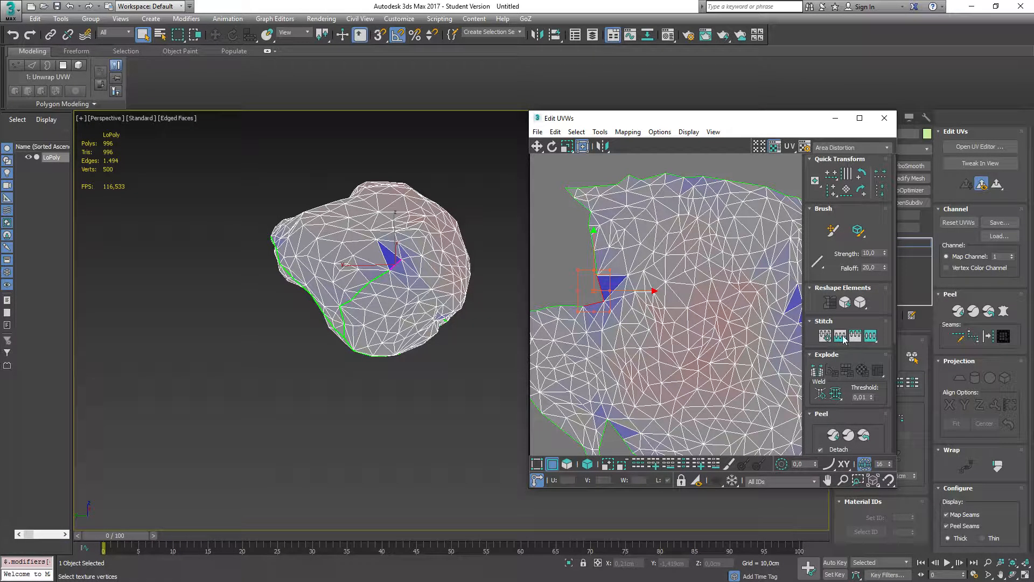
left_click(870, 337)
left_click(600, 288)
left_click(871, 336)
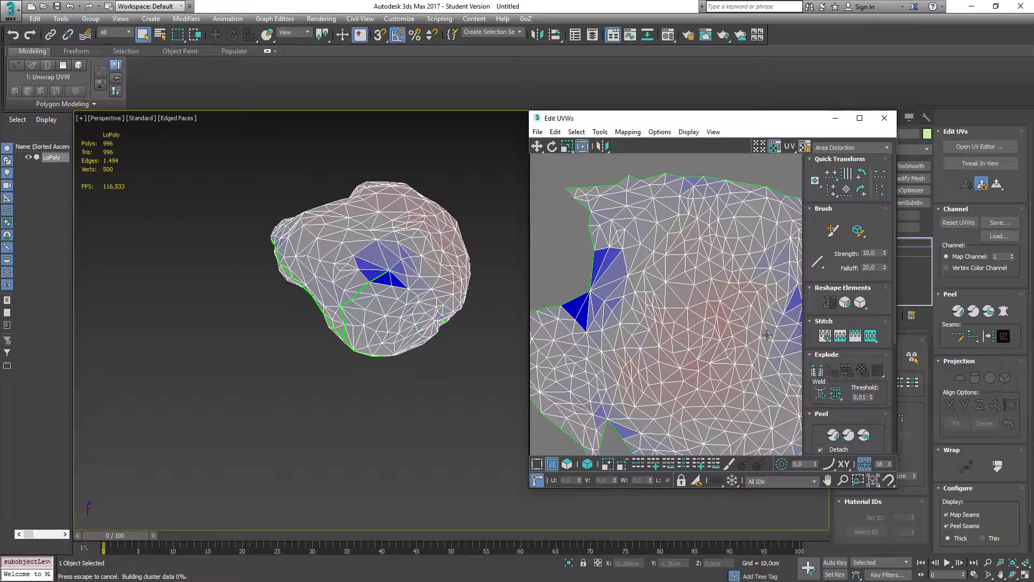
Run a short Relax By Polygon Angles with 100 iterations and amount 0.1 on the stitched UVs, and close the Relax Tool
left_click(600, 132)
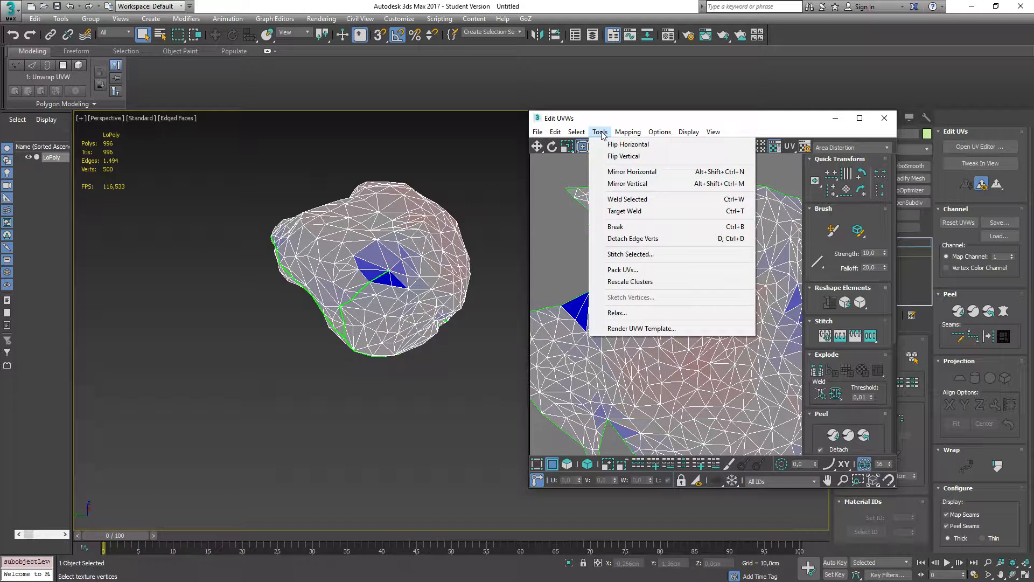
left_click(636, 318)
left_click(529, 178)
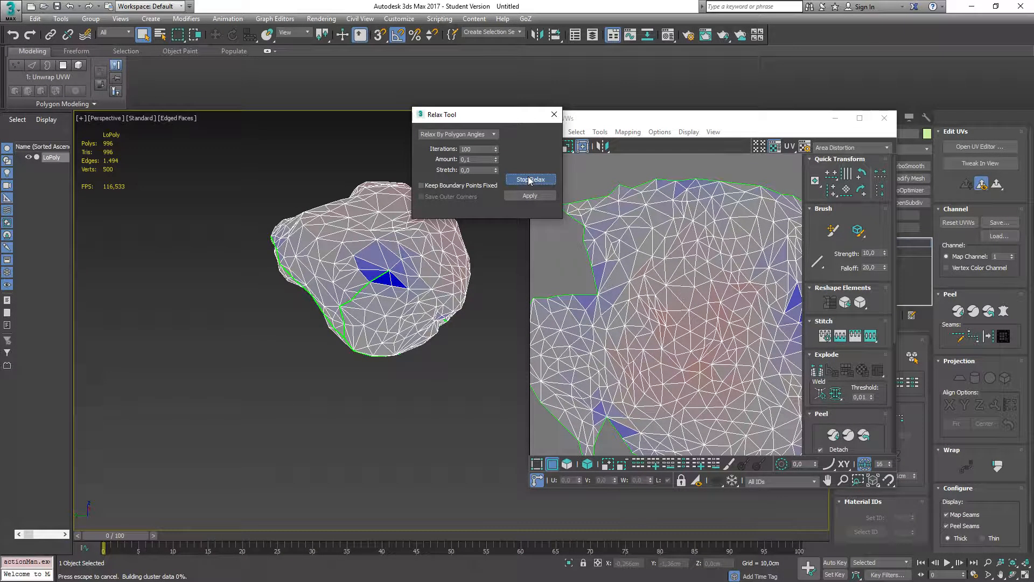
left_click(529, 180)
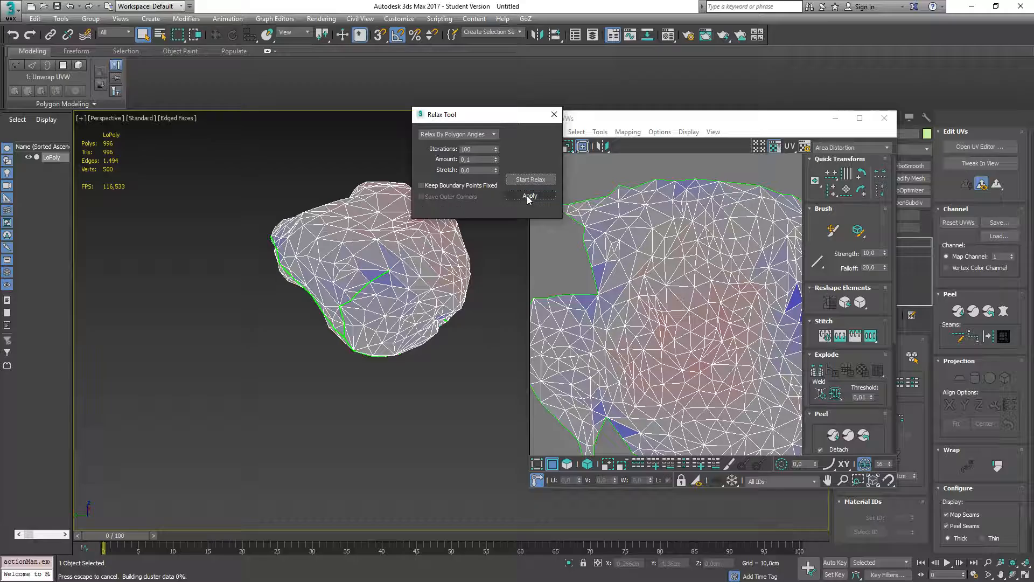
left_click(555, 115)
Select the seam edge at the tip of the larger island's lower-left notch and stitch its two sides together
scroll(446, 294, "down", 3)
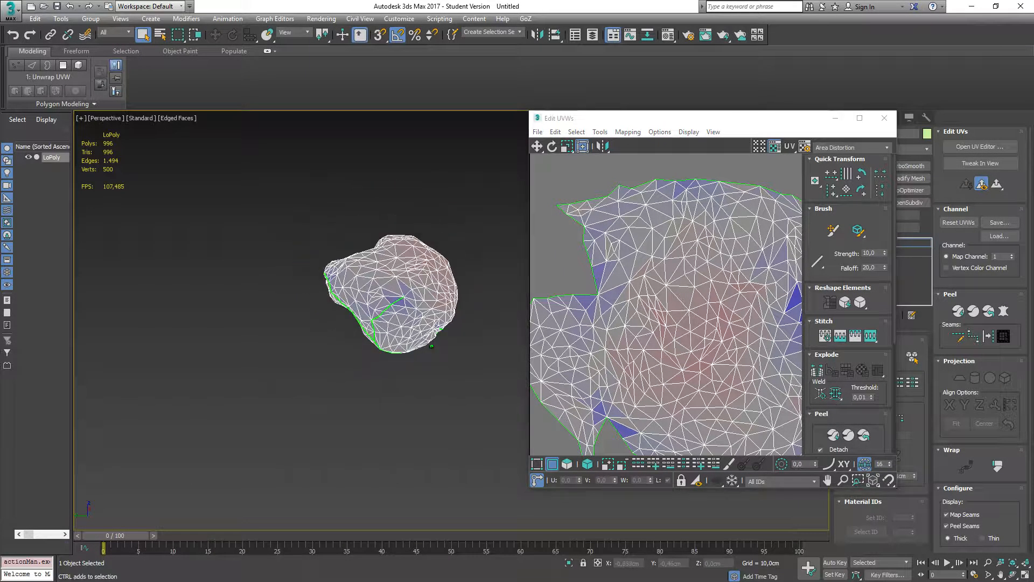
middle_click_drag(431, 318, 343, 237, "alt")
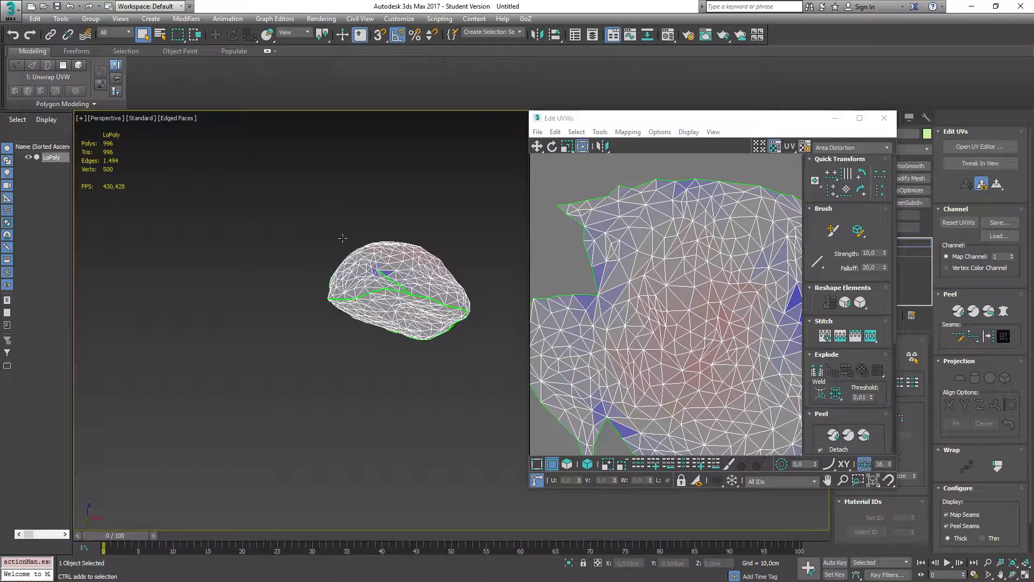
scroll(379, 267, "up", 5)
scroll(385, 291, "down", 3)
scroll(390, 307, "up", 2)
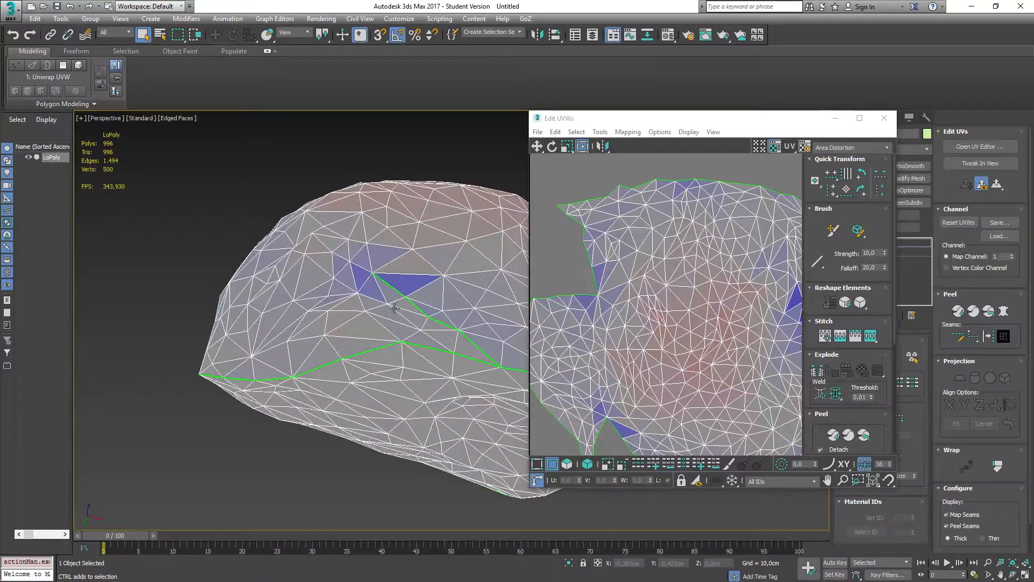
scroll(395, 319, "down", 1)
middle_click_drag(395, 319, 409, 321, "alt")
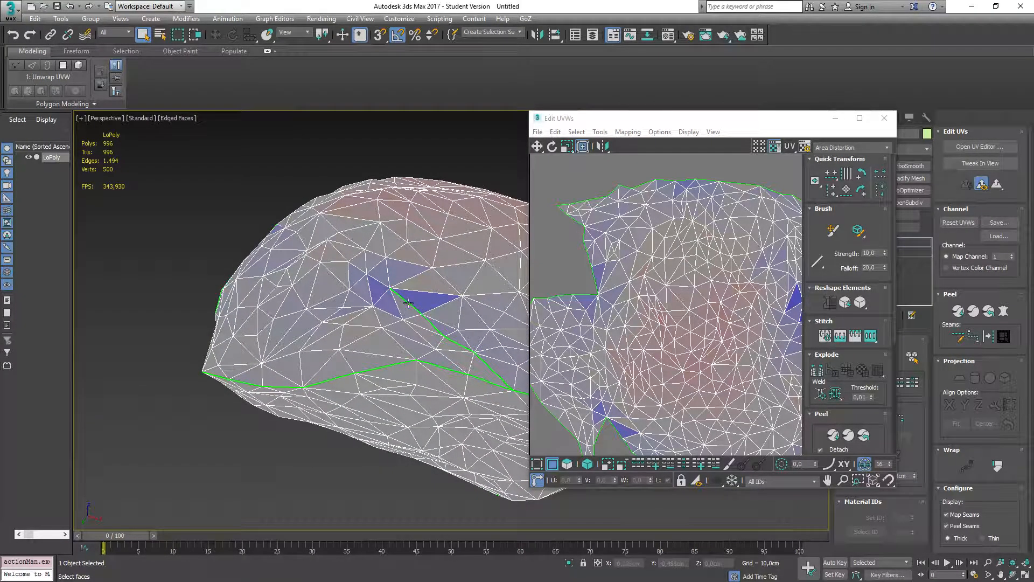
left_click(406, 303)
scroll(637, 367, "down", 2)
scroll(626, 370, "up", 5)
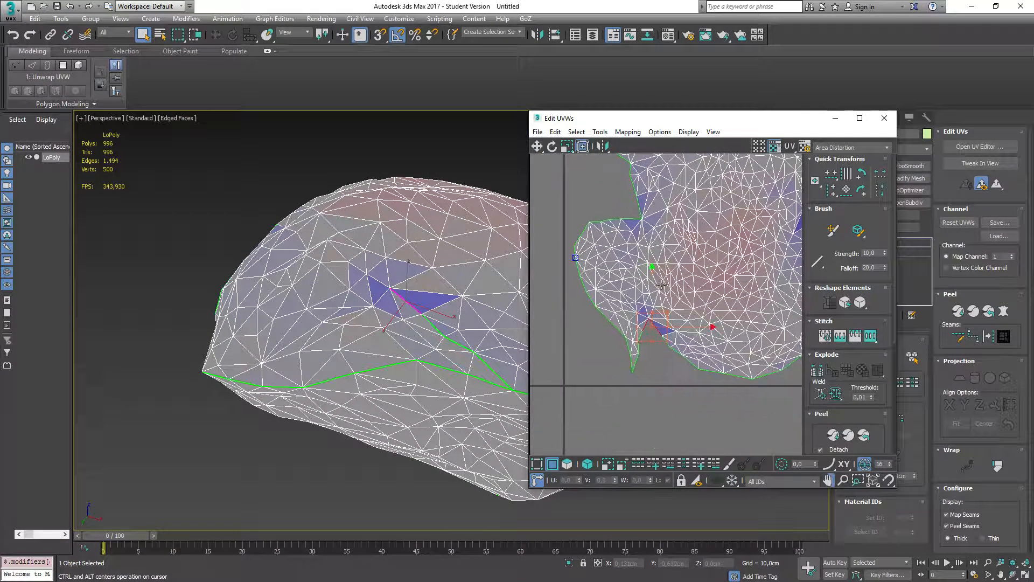
left_click(655, 357)
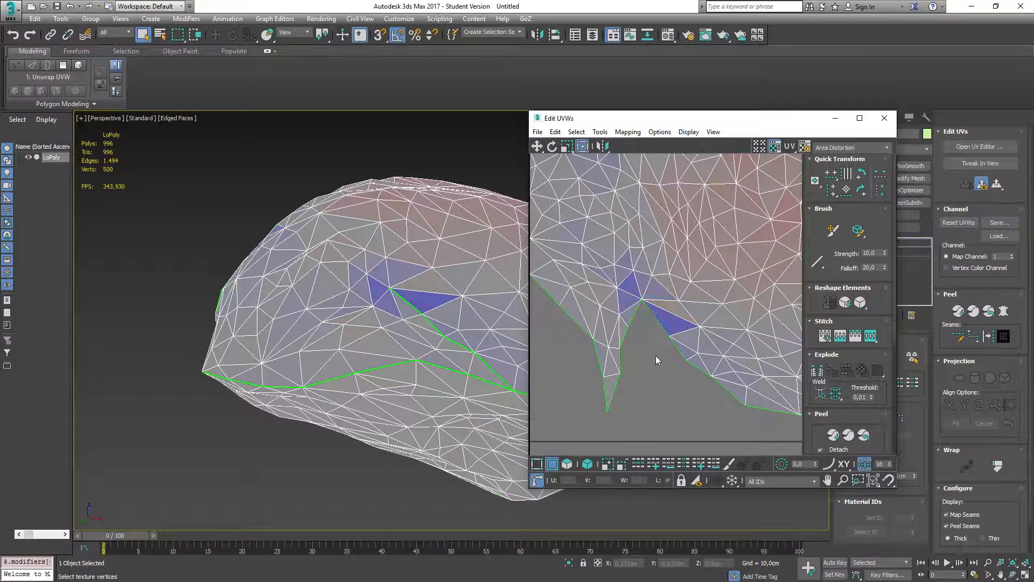
left_click(654, 314)
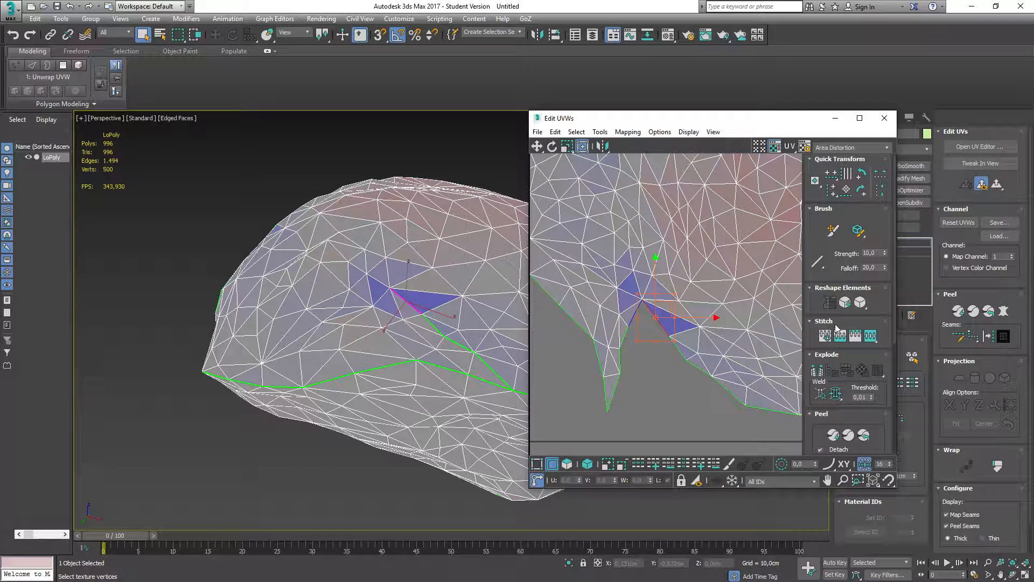
left_click(860, 339)
Relax the UVs around the stitched lower-left notch by polygon angles, using 100 iterations and amount 0.1
left_click(600, 132)
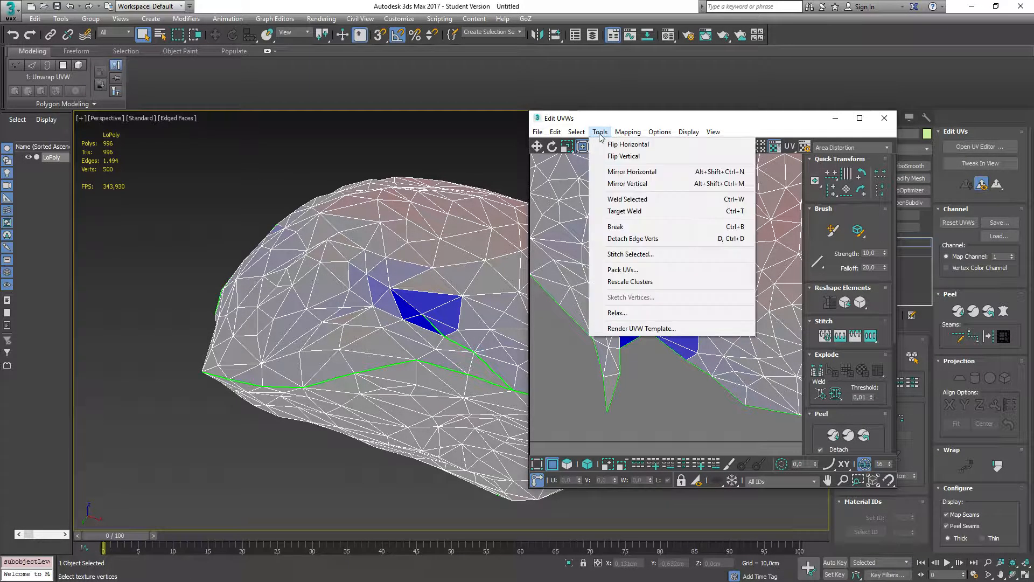
left_click(614, 312)
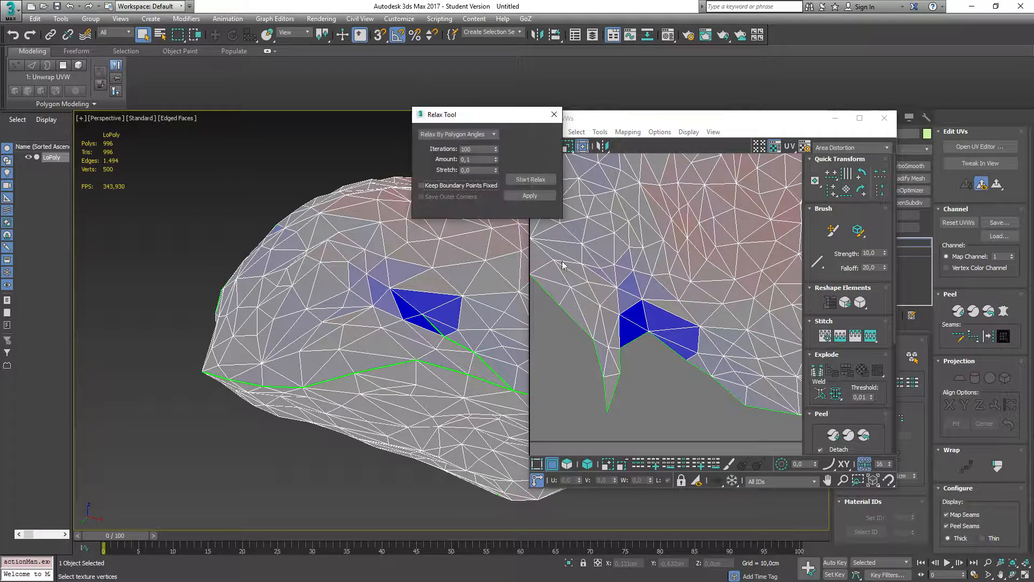
left_click(530, 181)
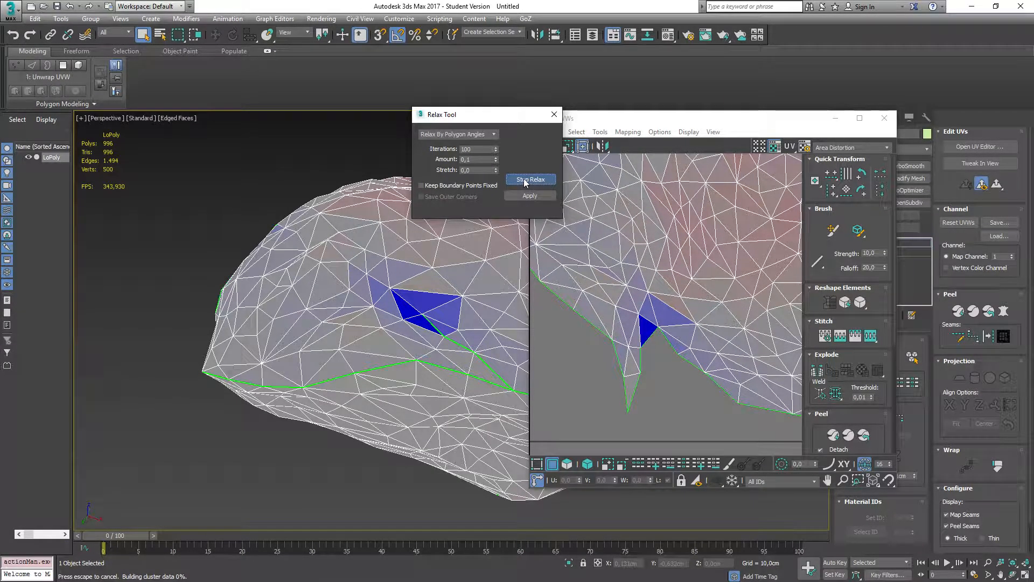
left_click(526, 181)
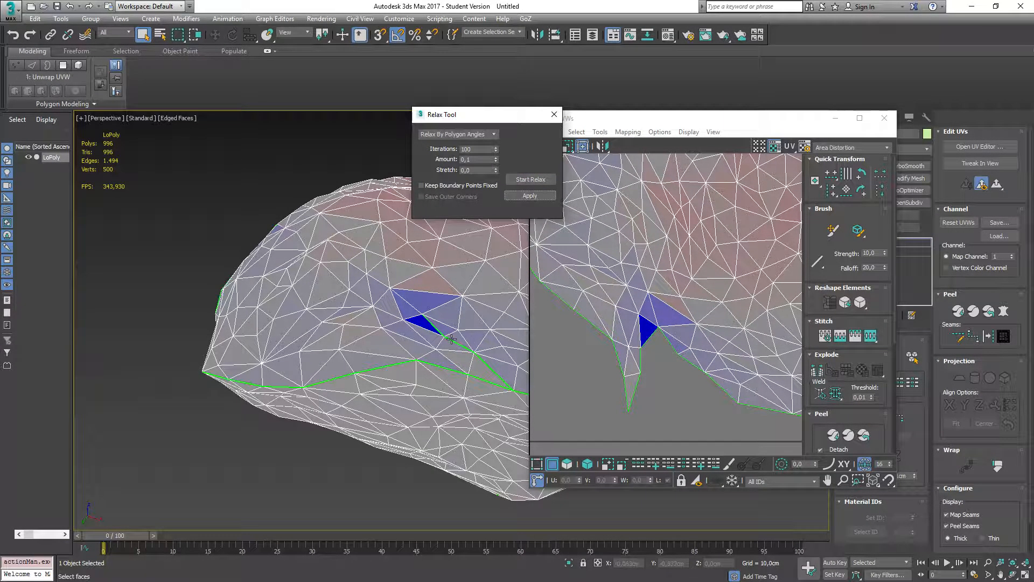
Join the next seam edge of the lower-left notch with Stitch to Average and briefly relax the UVs by polygon angles
scroll(451, 338, "down", 4)
middle_click_drag(425, 304, 422, 325, "alt")
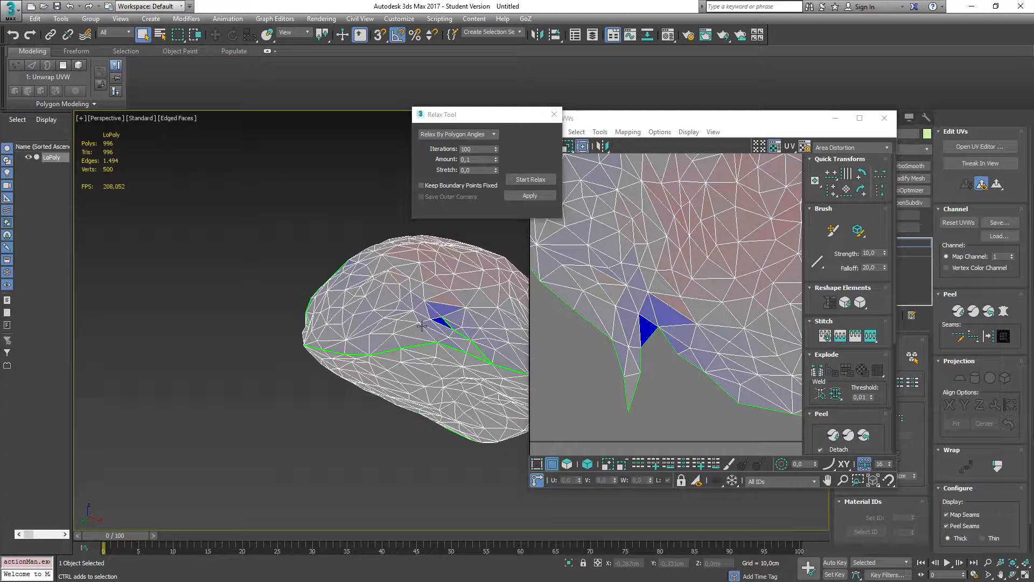
left_click(649, 329)
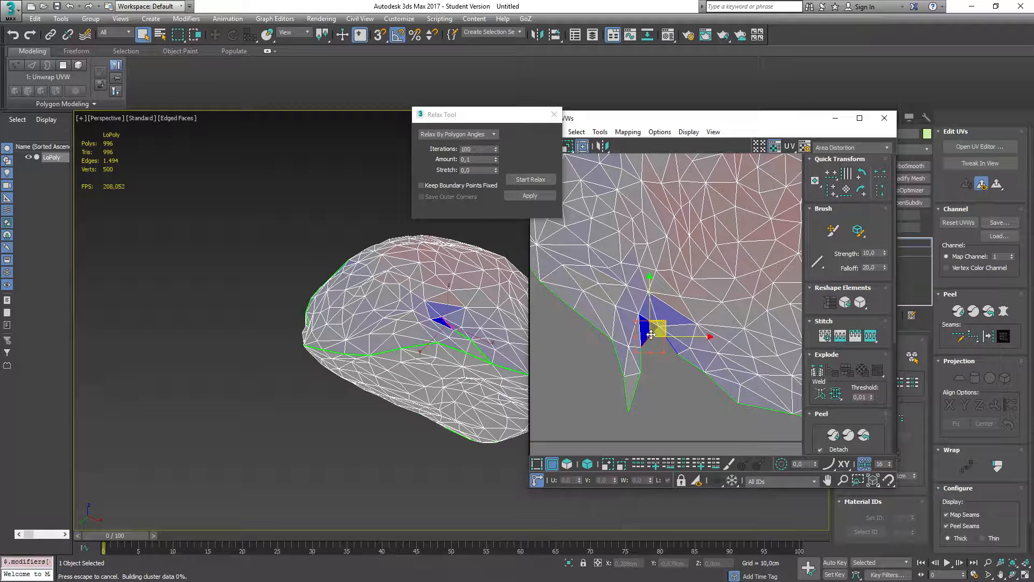
left_click(841, 335)
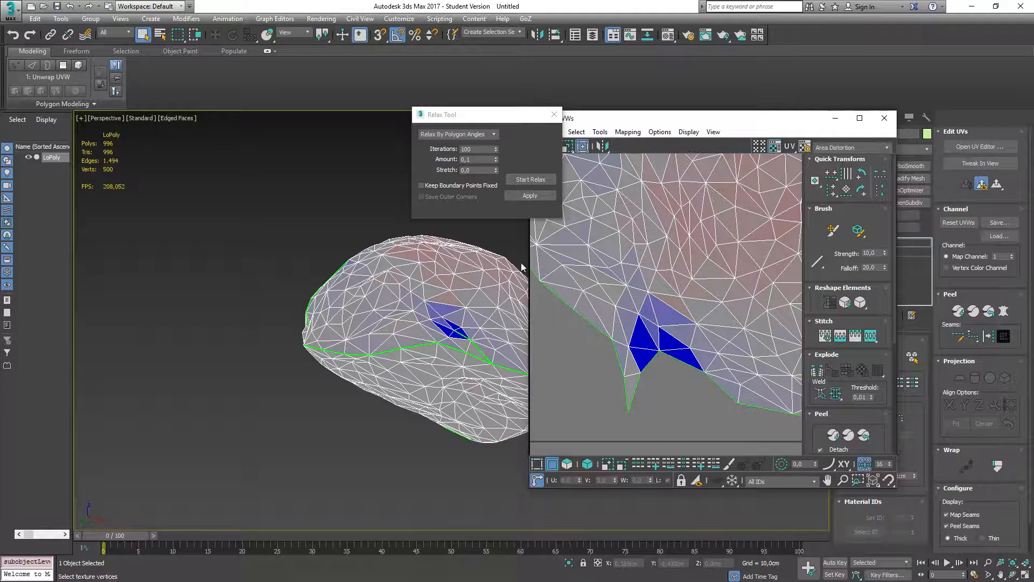
left_click(521, 179)
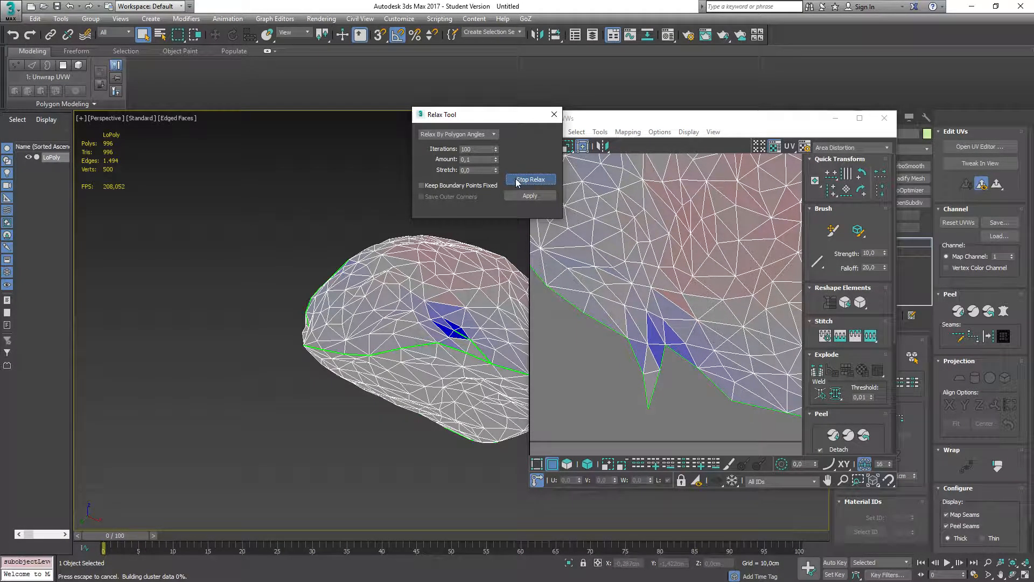
left_click(519, 180)
Extend the peel seam past the stitched notch tip with Edit Seams, and Quick Peel the island
mouse_move(281, 308)
middle_mouse_down("alt")
mouse_move(259, 331)
mouse_move(269, 321)
middle_mouse_up("alt")
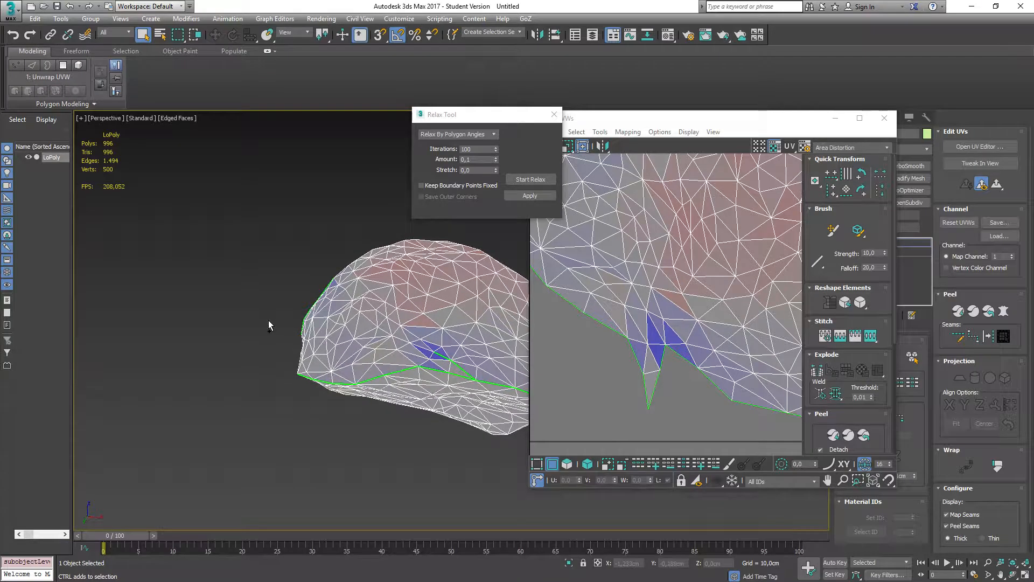
left_click(960, 338)
left_click(419, 347)
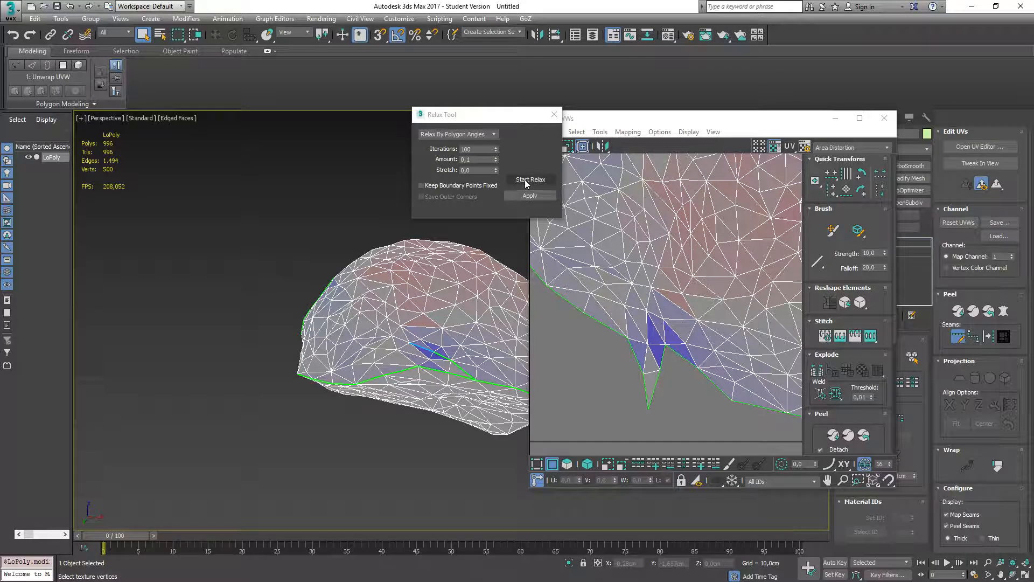
left_click(834, 435)
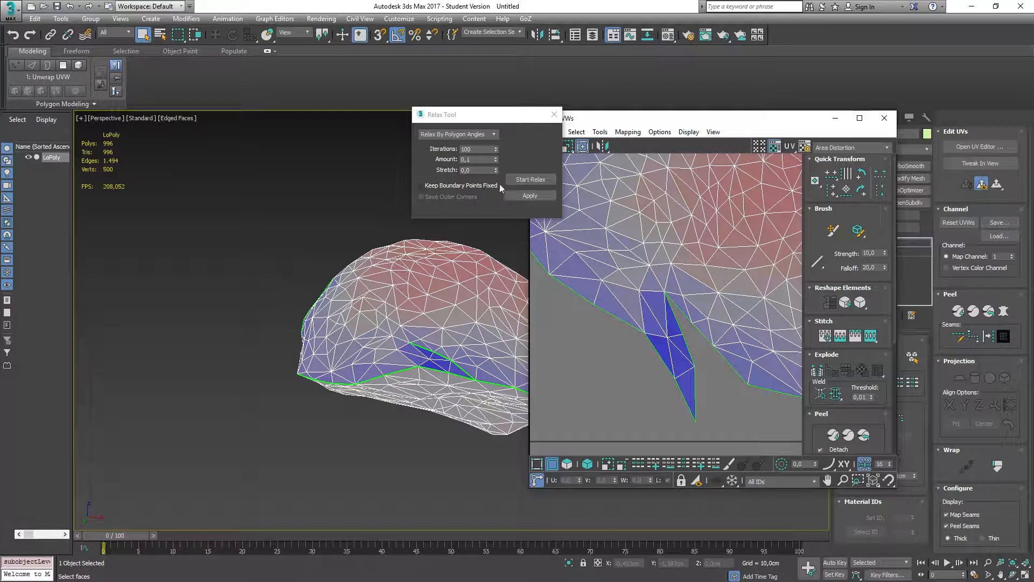
Relax the freshly peeled island by polygon angles in a short continuous run, apply it, and close the Relax Tool
left_click(522, 181)
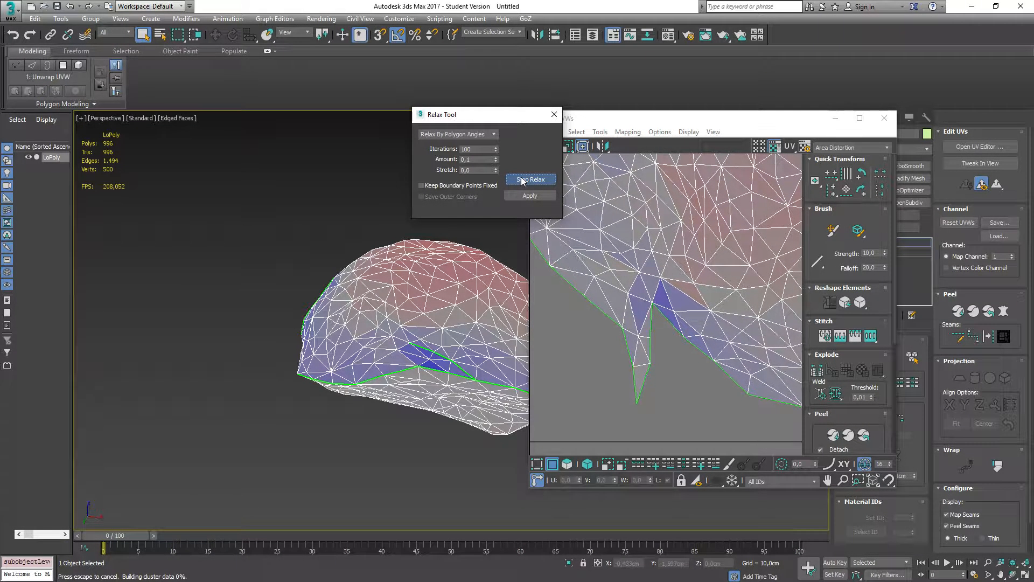
left_click(522, 180)
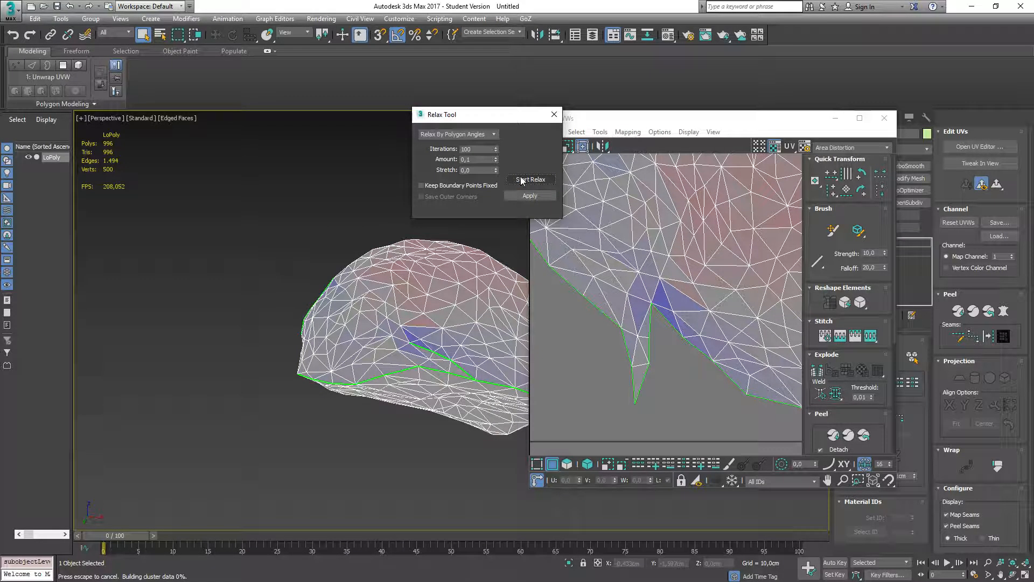
left_click(518, 195)
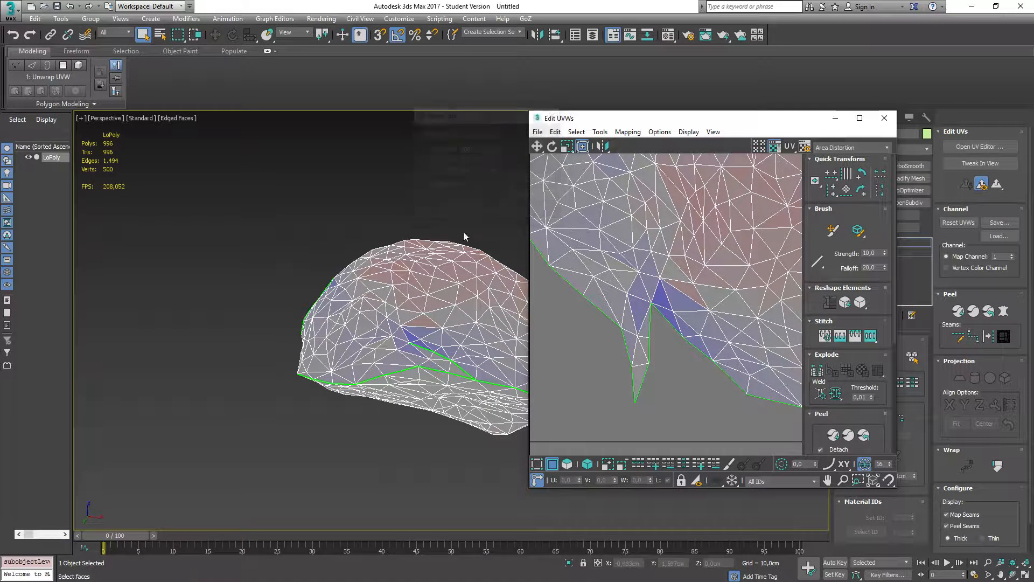
Inspect the relaxed island in the UV layout, and switch the background display to Angle Distortion to examine its angles
scroll(431, 334, "down", 3)
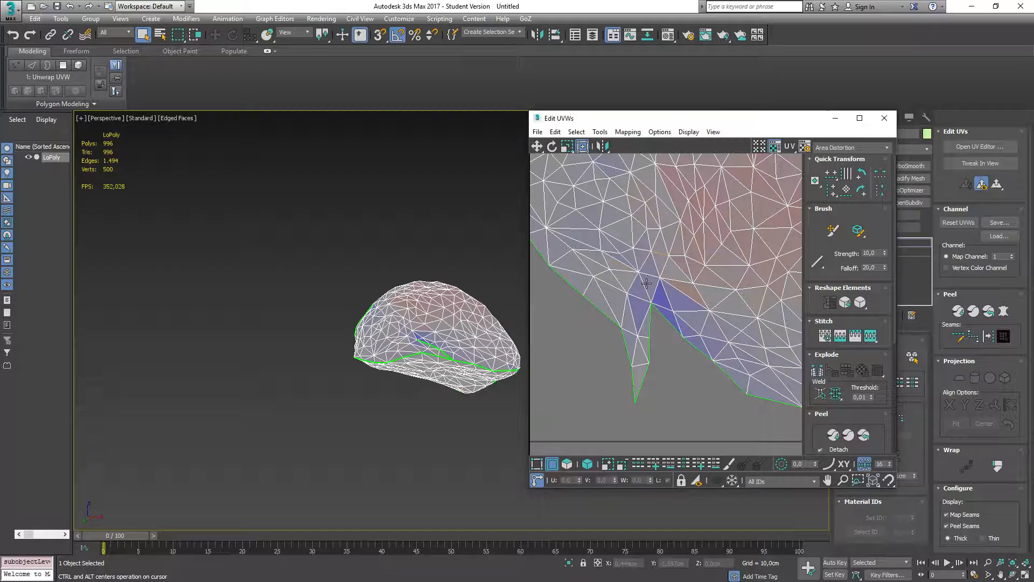
scroll(647, 283, "down", 6)
middle_click_drag(649, 280, 585, 250)
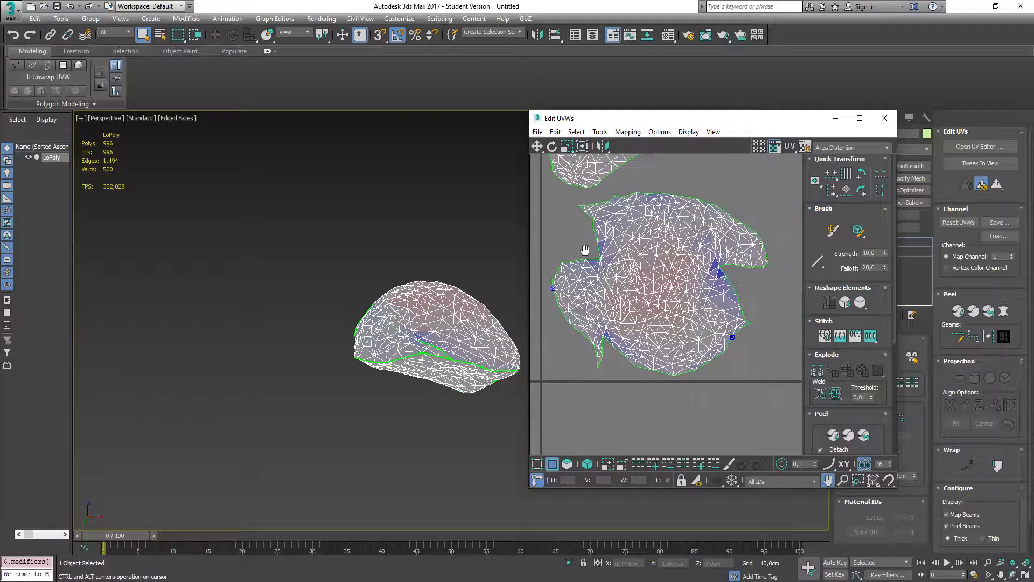
scroll(743, 278, "up", 3)
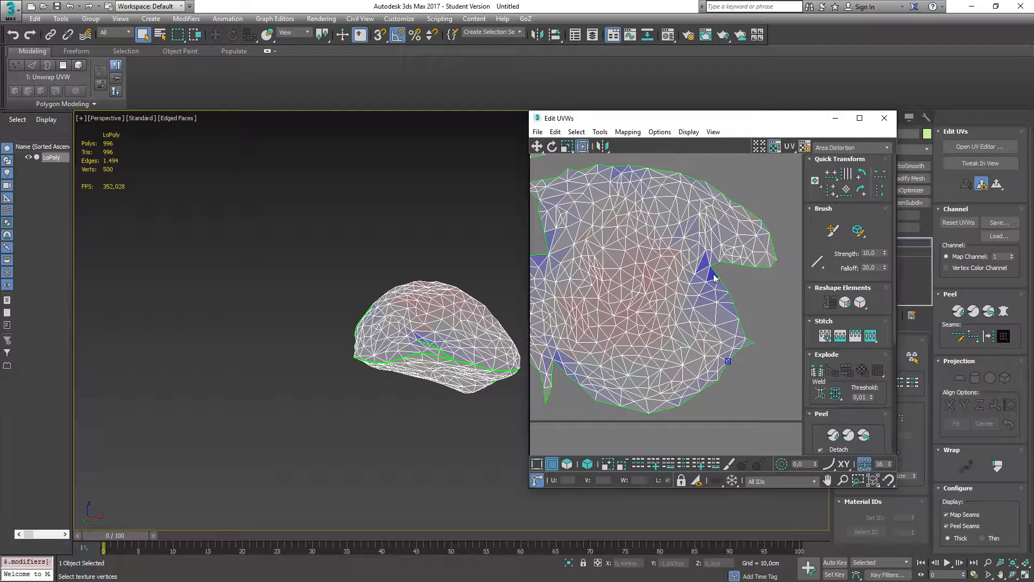
left_click(840, 149)
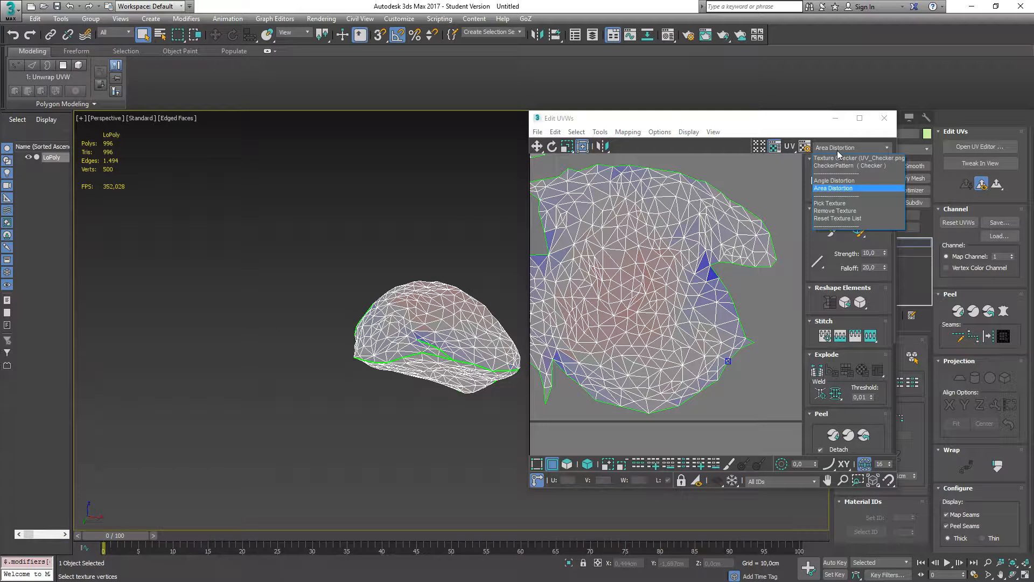
left_click(834, 180)
scroll(603, 405, "down", 3)
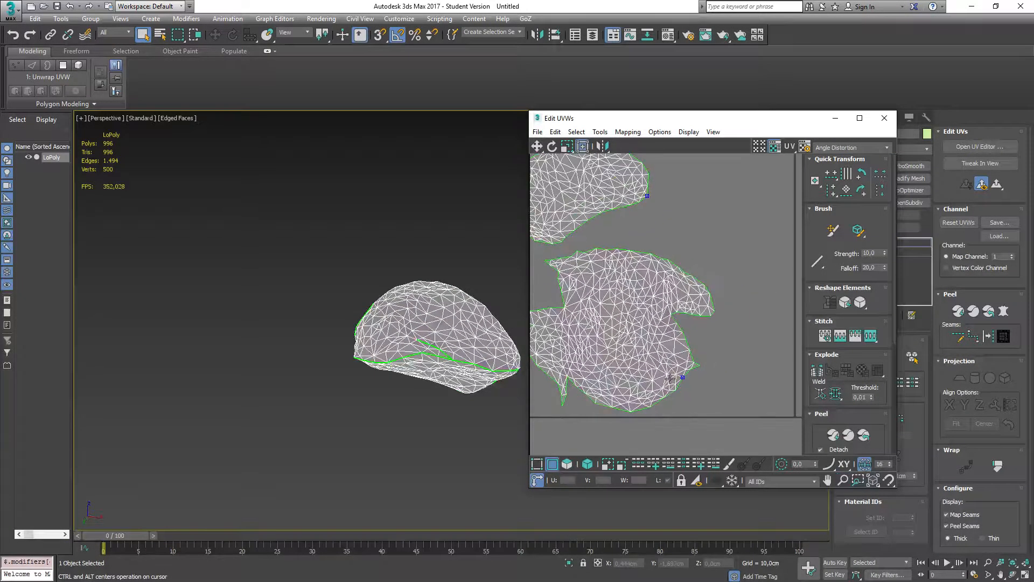
middle_click_drag(673, 368, 739, 337)
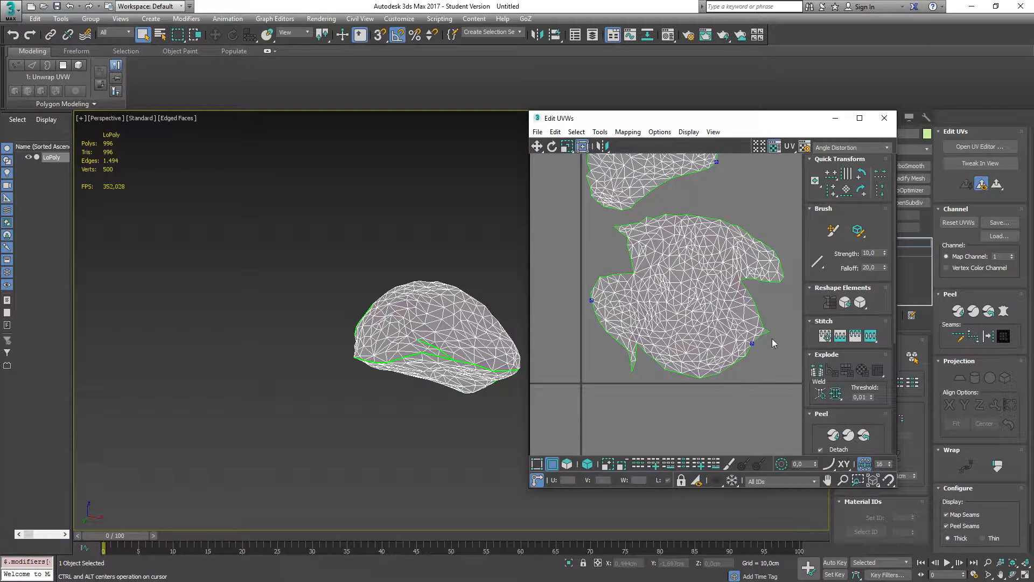
Examine the angle distortion around the large island's notch, and switch the background display to Area Distortion
scroll(771, 339, "up", 4)
middle_click_drag(696, 282, 715, 269, "ctrl+alt")
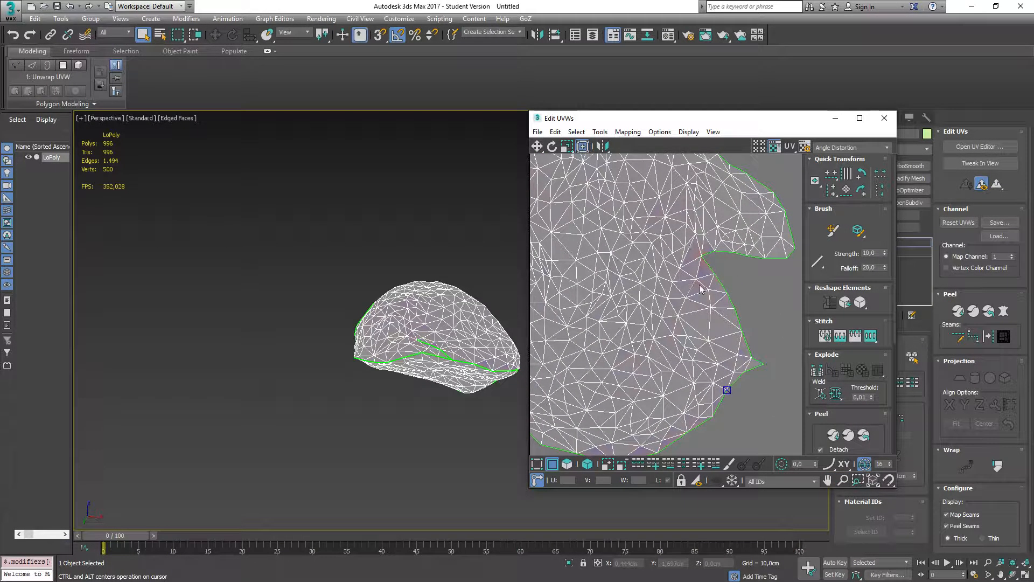
scroll(783, 320, "down", 1)
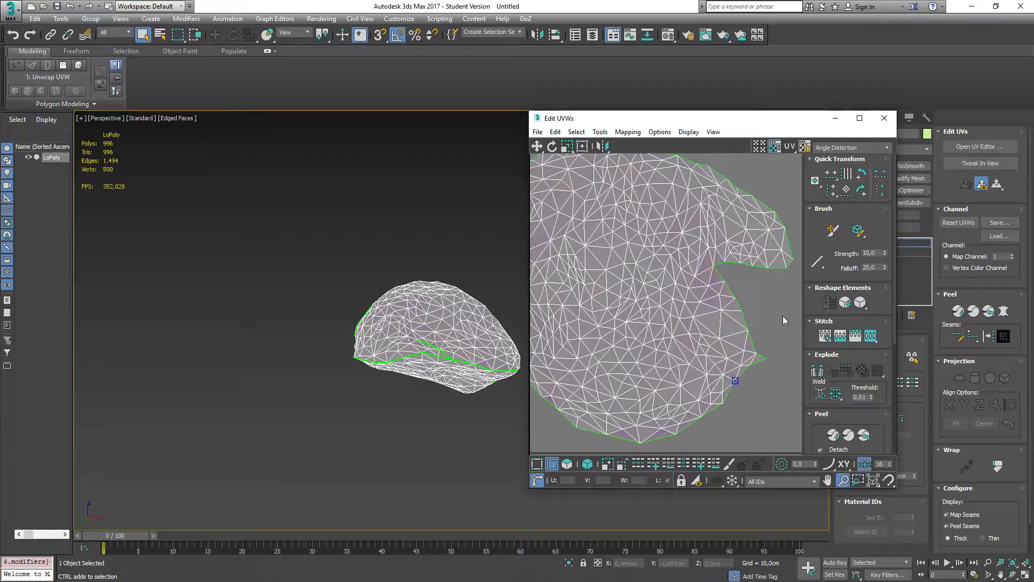
middle_click_drag(783, 318, 779, 285)
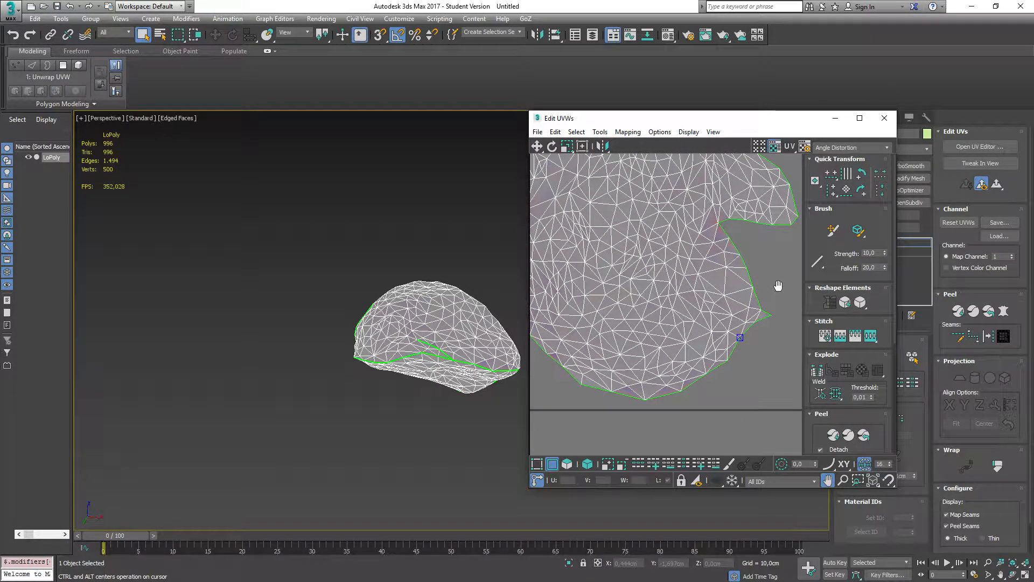
scroll(557, 390, "down", 4)
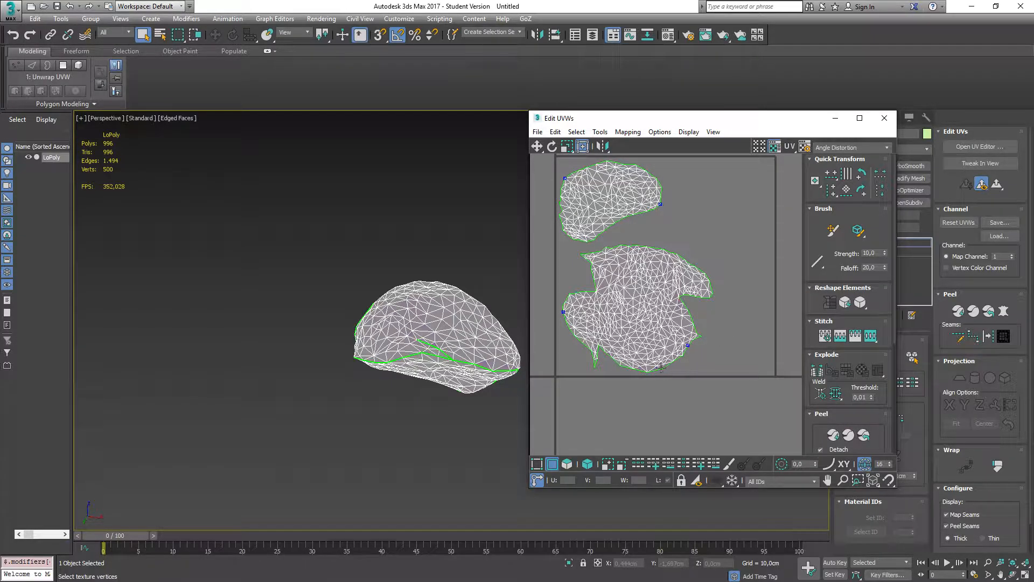
left_click(852, 148)
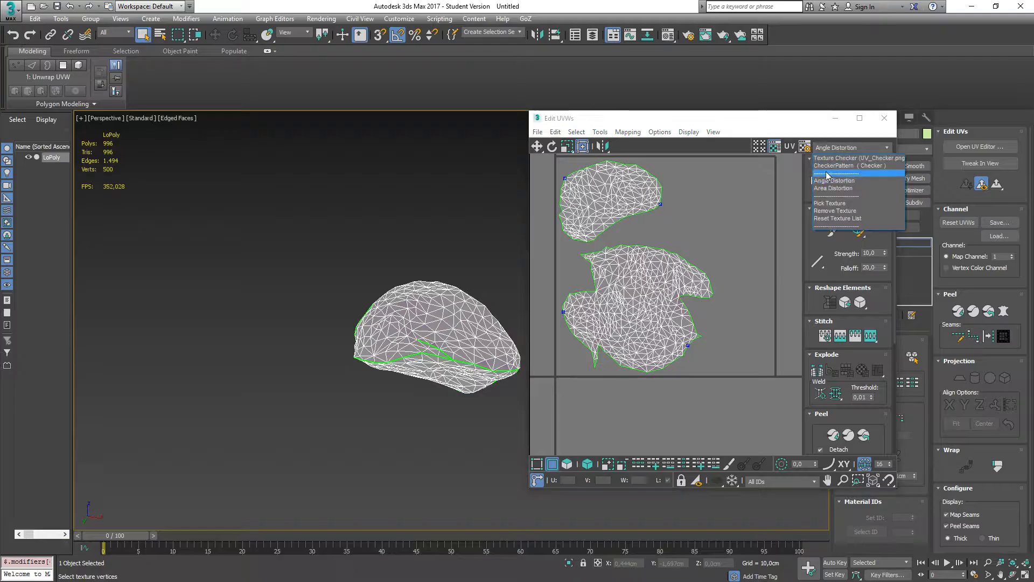
left_click(833, 193)
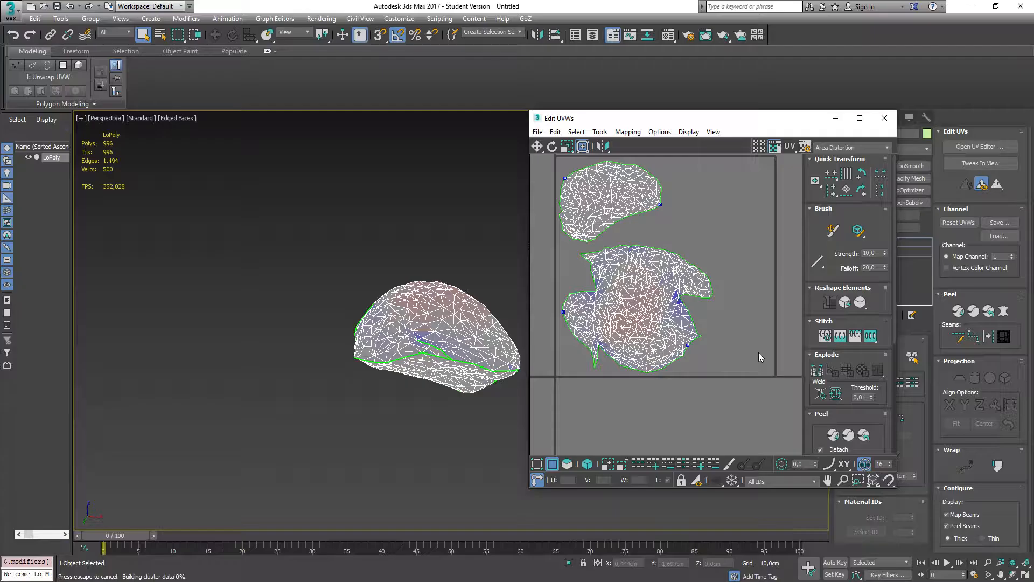
Arrange both UV islands inside the UV square with Pack Normalize
left_click_drag(884, 398, 883, 237)
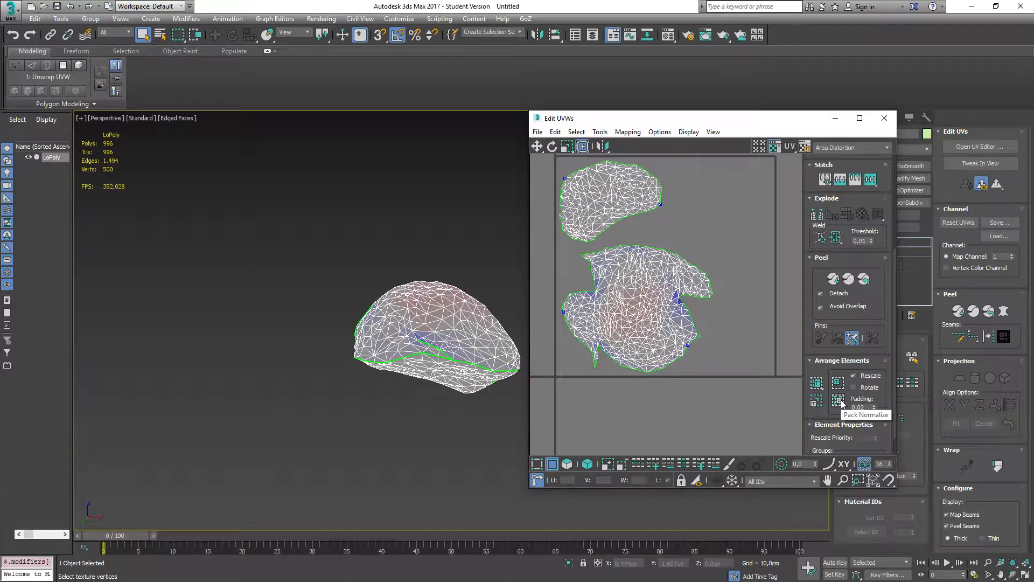
left_click(838, 400)
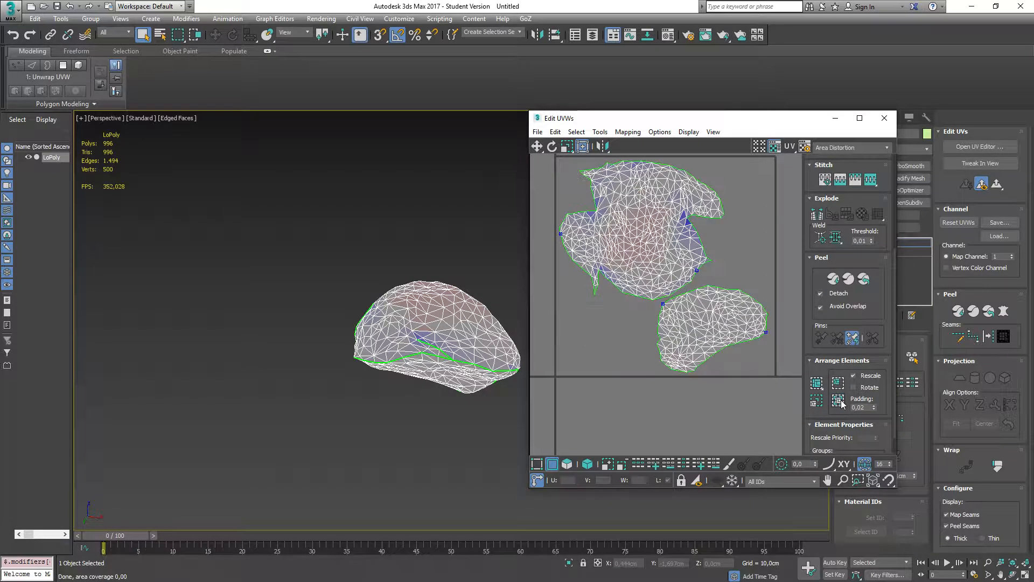
left_click(842, 403)
Select the smaller UV island as a whole element and rotate it so its concave edge faces the larger island
left_click(703, 311)
left_click(588, 464)
left_click(660, 336)
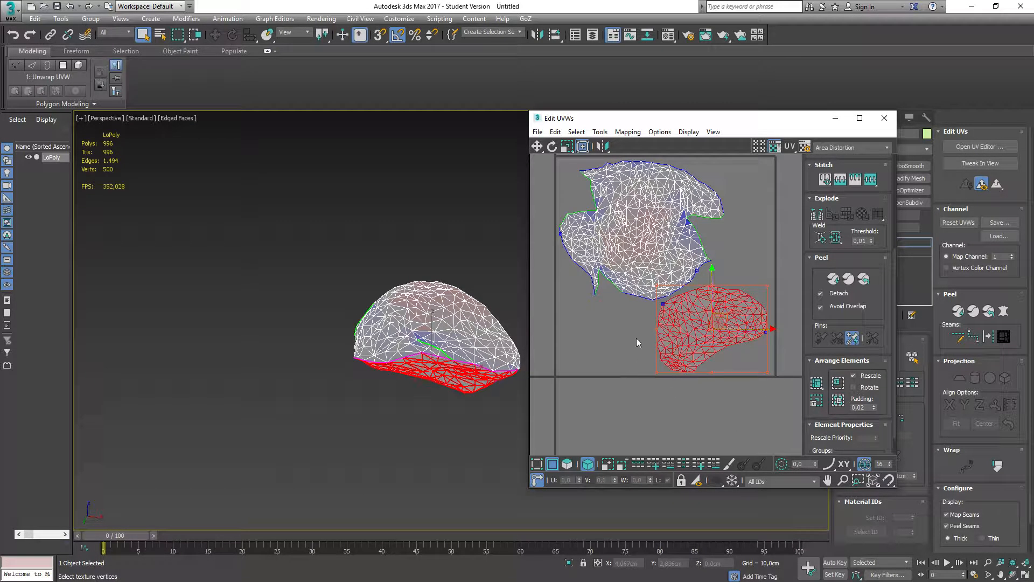
left_click(552, 148)
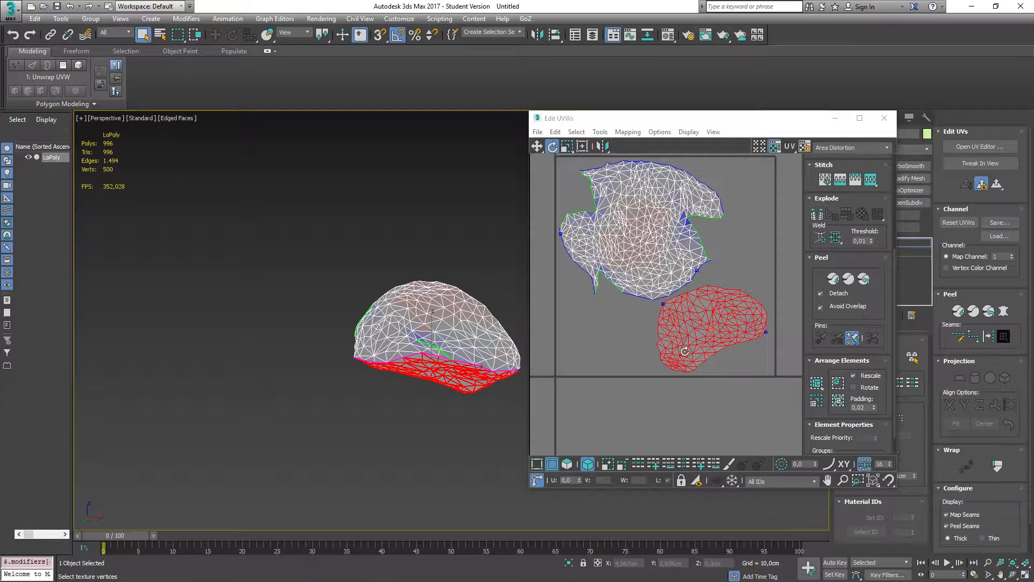
left_click_drag(685, 351, 808, 253)
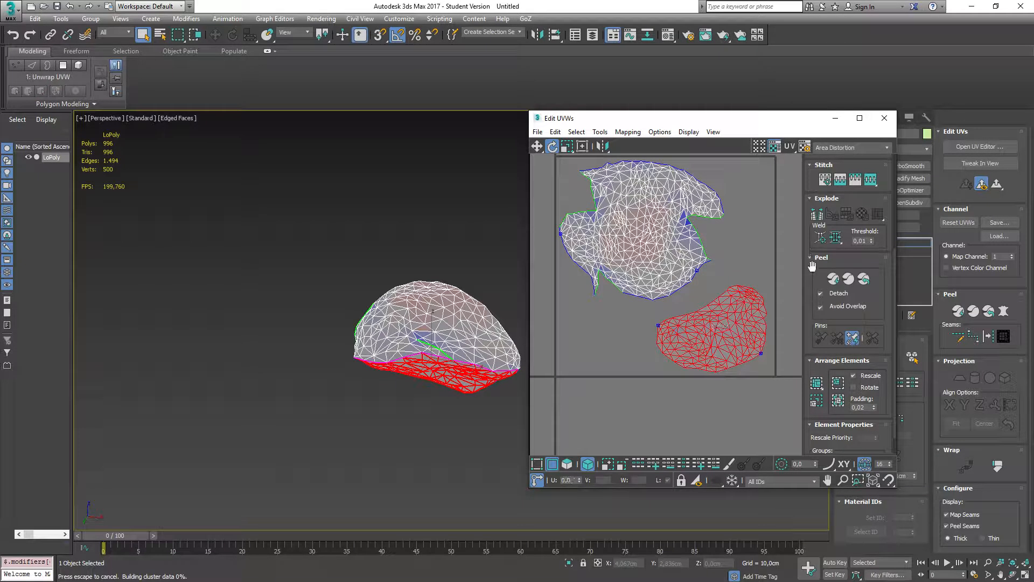
Repack both islands with Pack Normalize, and nudge the smaller island slightly away from the larger one
left_click(837, 400)
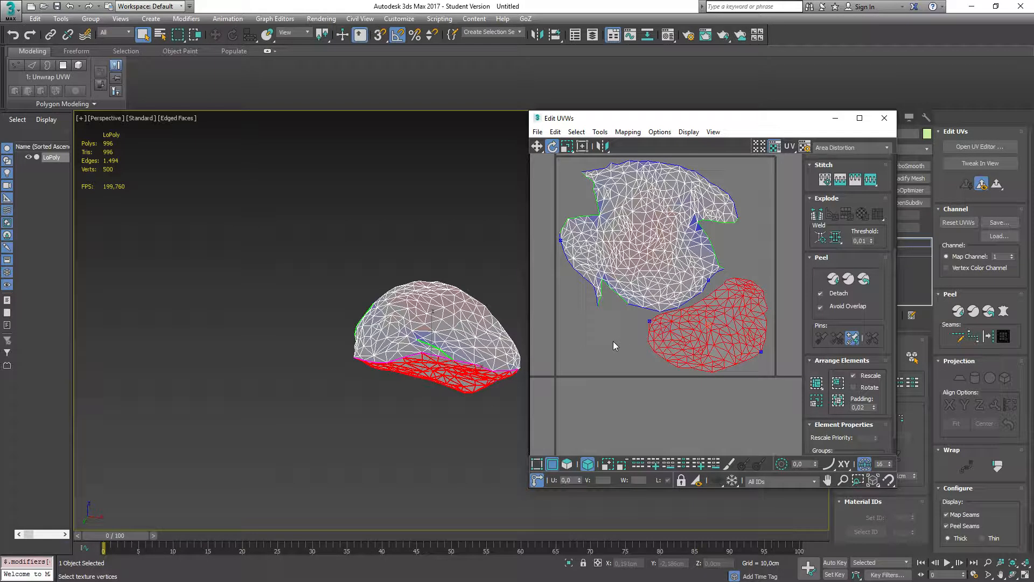
left_click(538, 147)
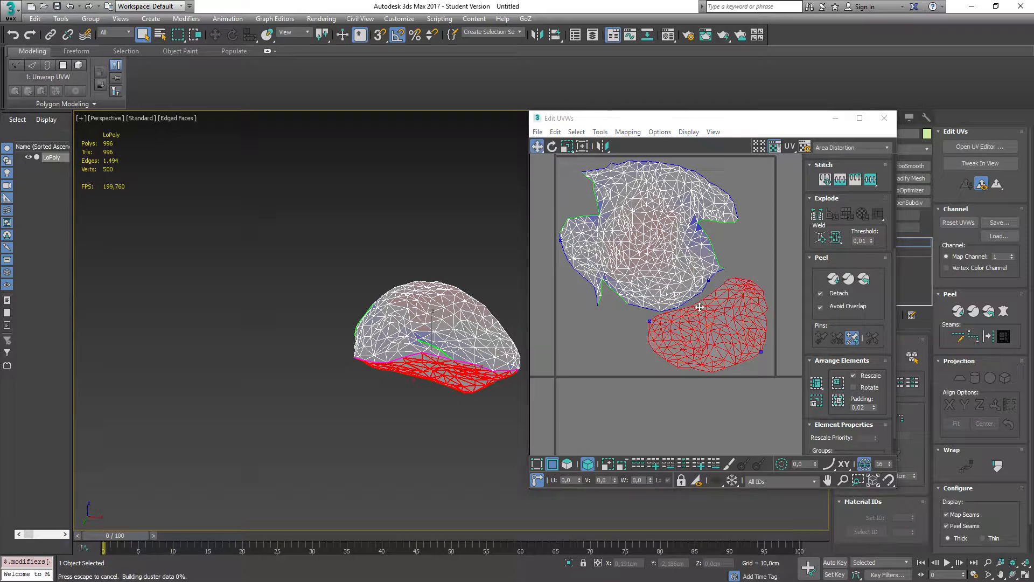
left_click_drag(724, 340, 722, 325)
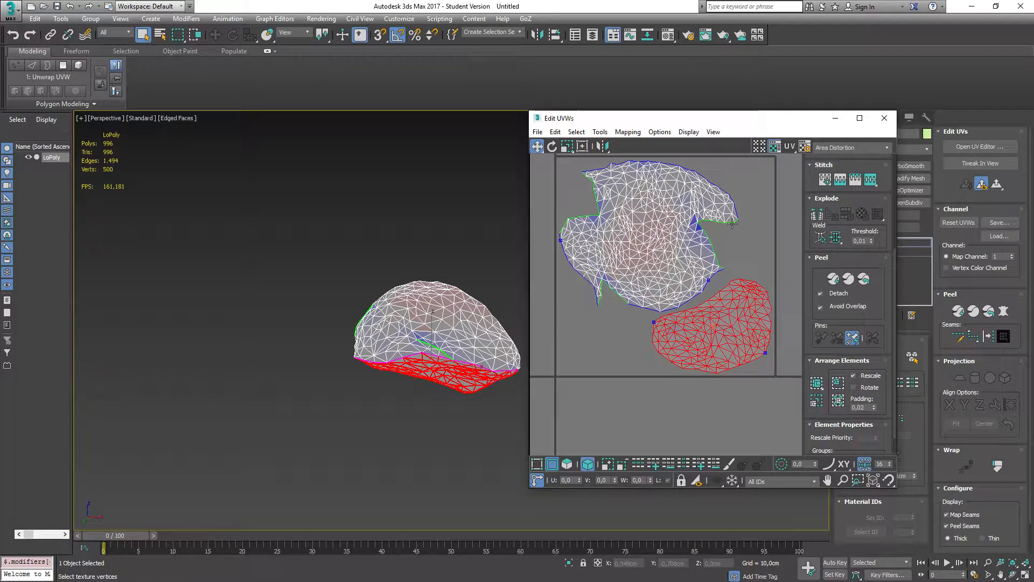
Close the UV editor and collapse the LoPoly object's whole modifier stack into an Editable Poly
left_click_drag(633, 117, 597, 106)
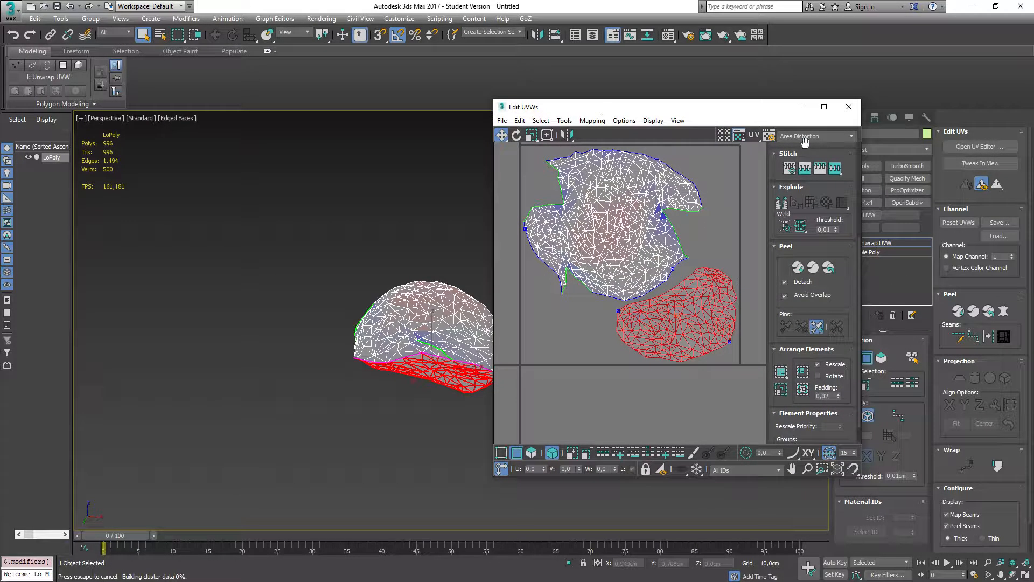
left_click(848, 113)
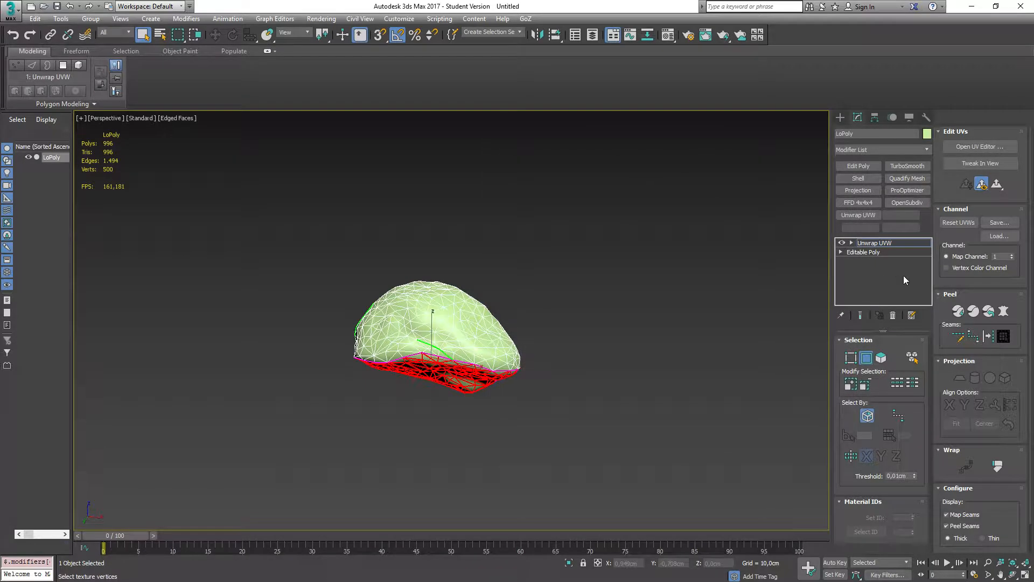
left_click(878, 243)
right_click(878, 243)
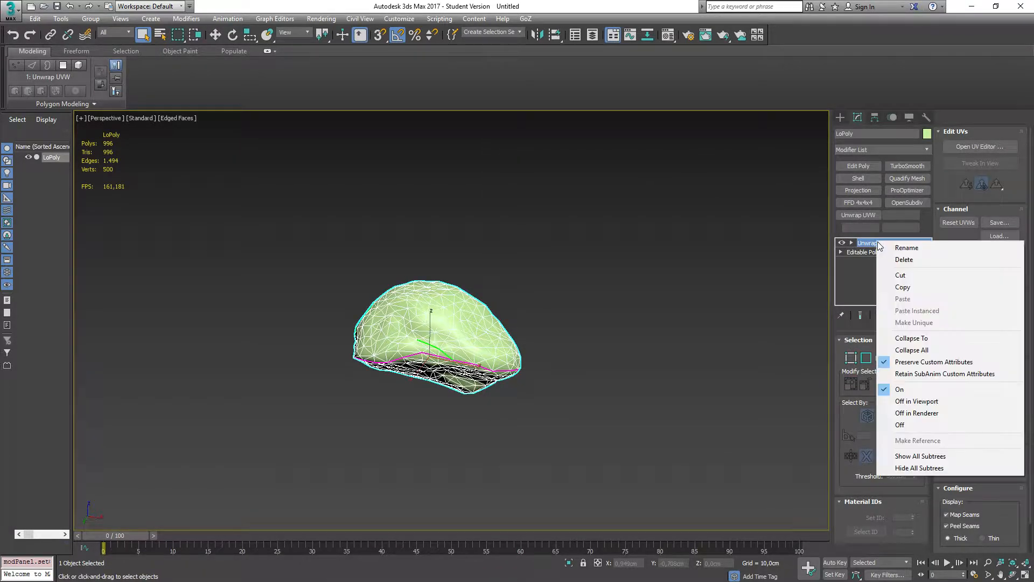
left_click(912, 350)
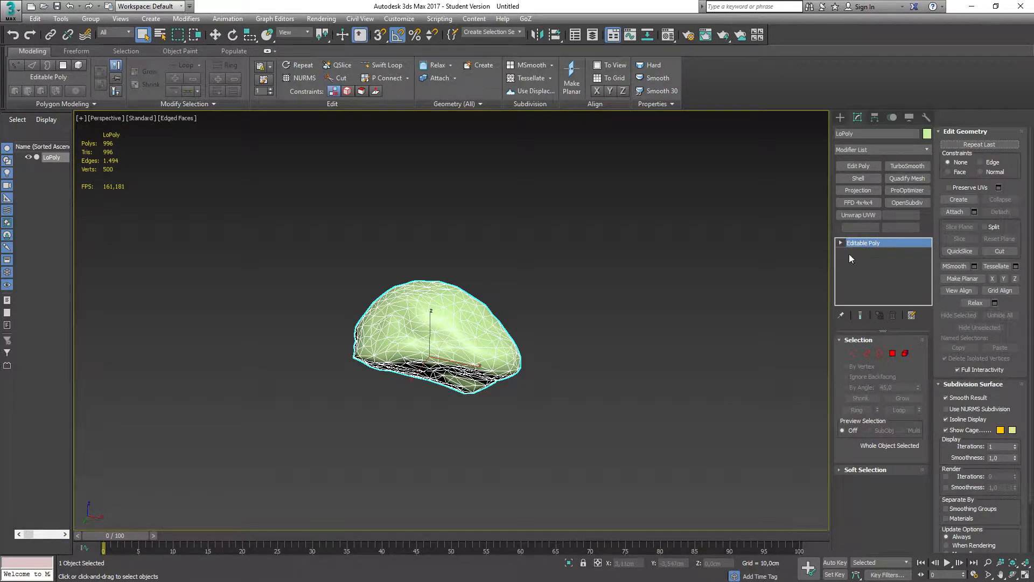
Export the unwrapped boulder over the existing LoPoly.OBJ in the TestBoulder03 folder, keeping the preset OBJ export options
left_click(11, 8)
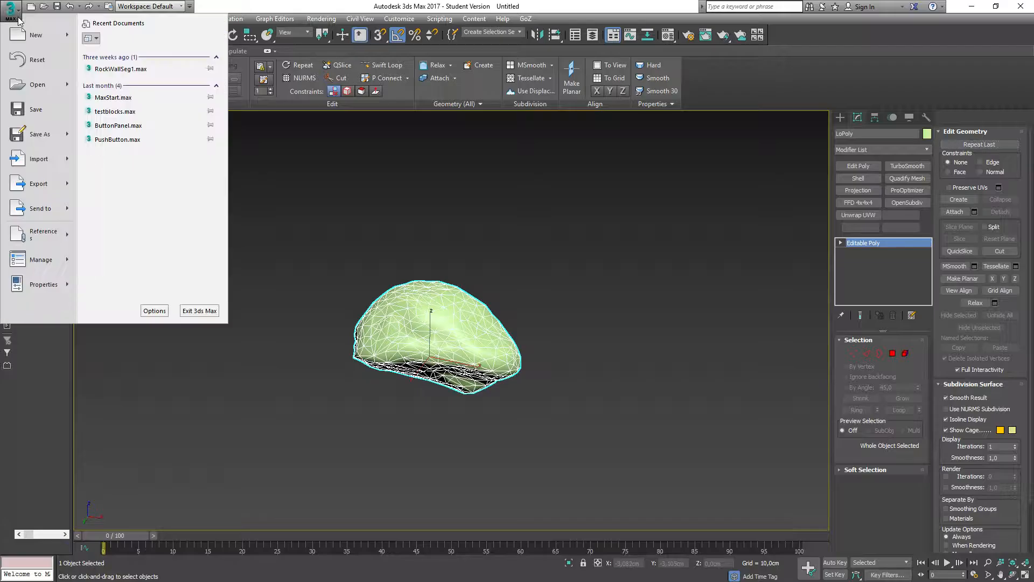
mouse_move(70, 188)
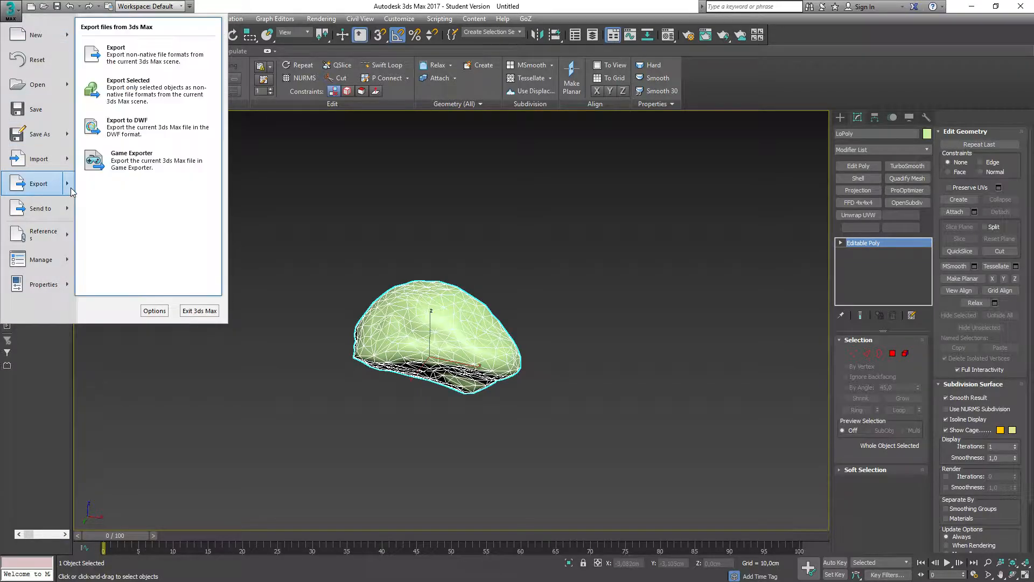
left_click(125, 61)
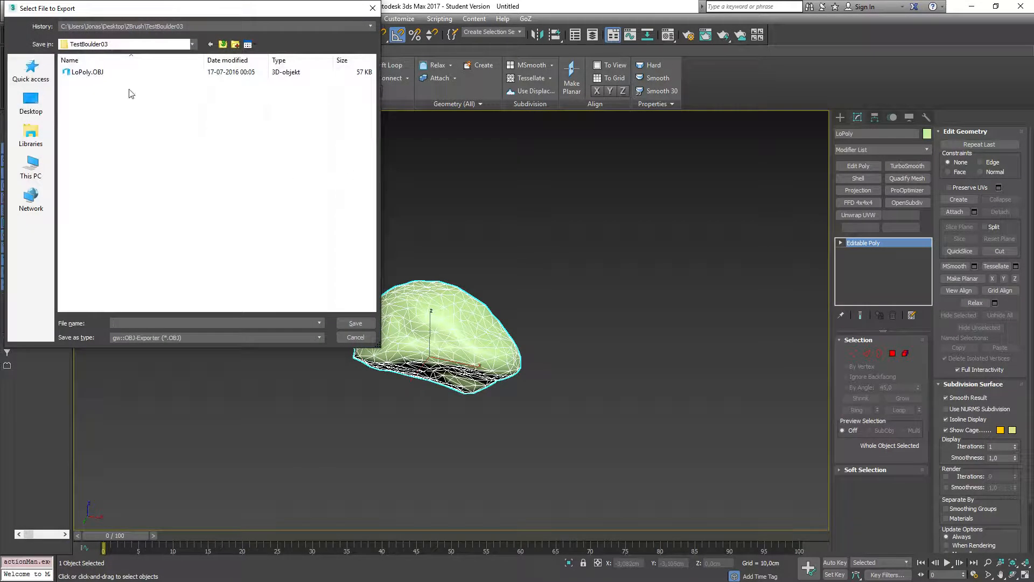
left_click(95, 73)
double_click(96, 76)
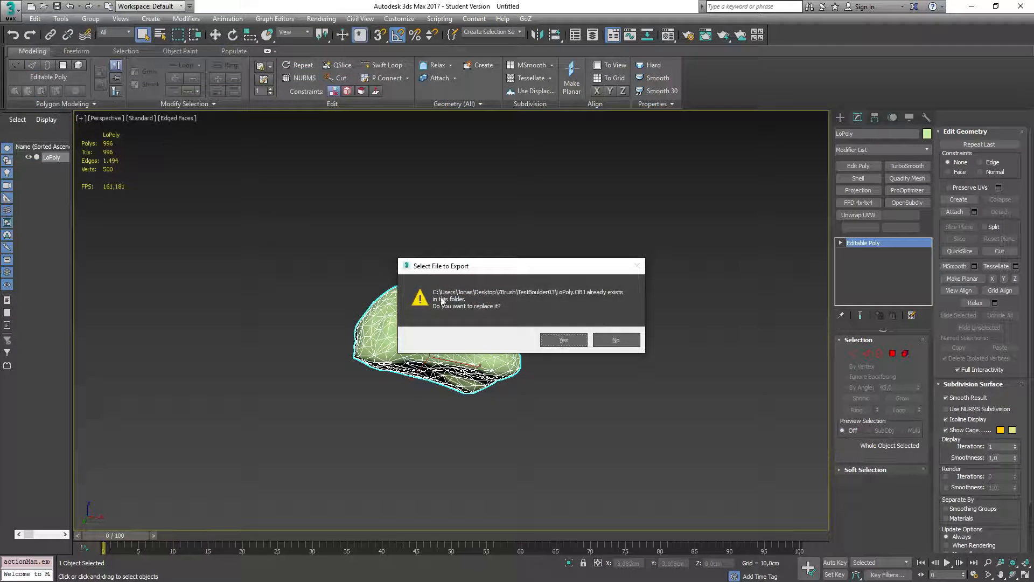
left_click(566, 338)
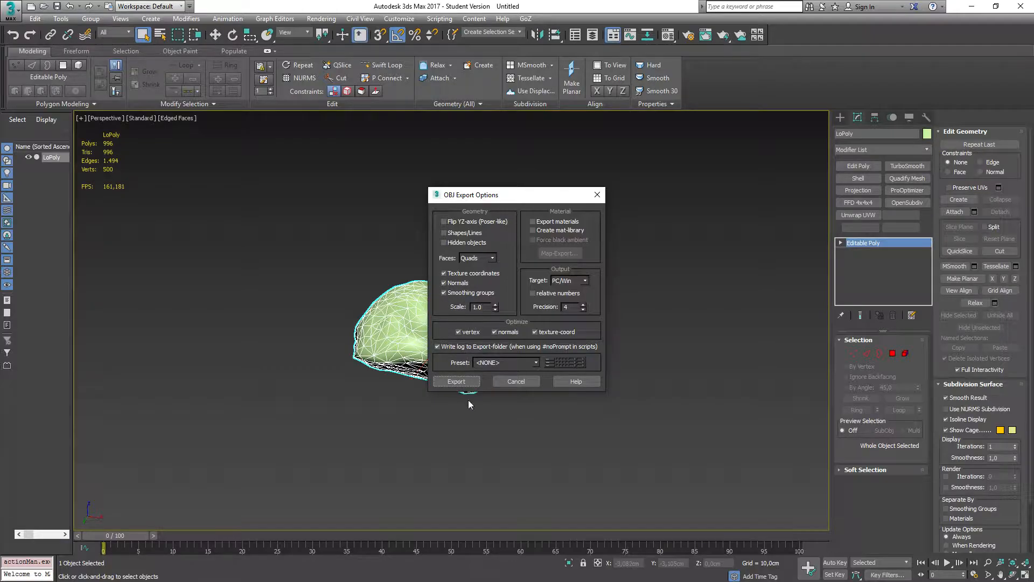
left_click(456, 381)
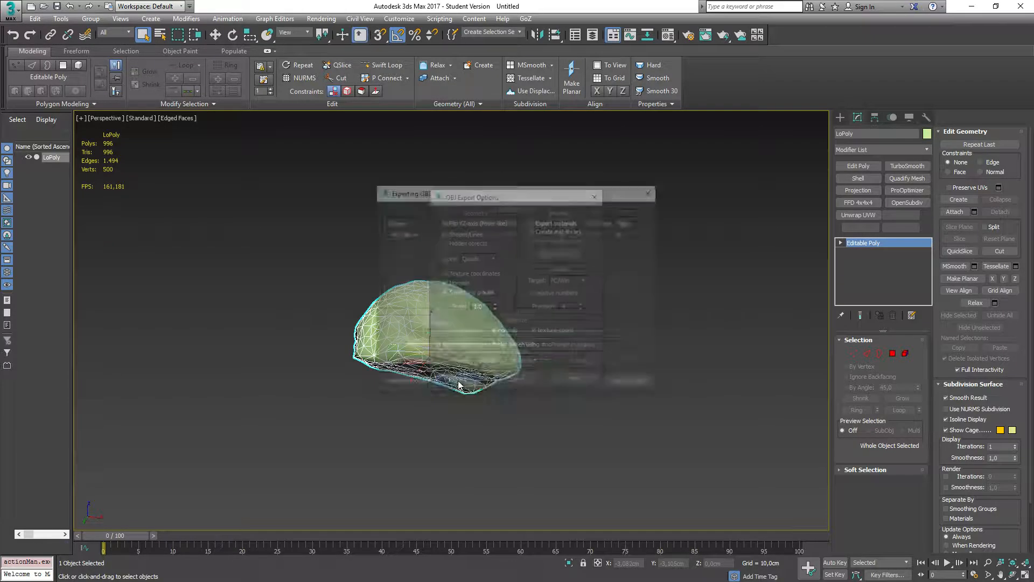
left_click(629, 384)
Switch to ZBrush, make the CL_PolySphere_3 clone the active tool, and import LoPoly.OBJ into it
left_click(971, 6)
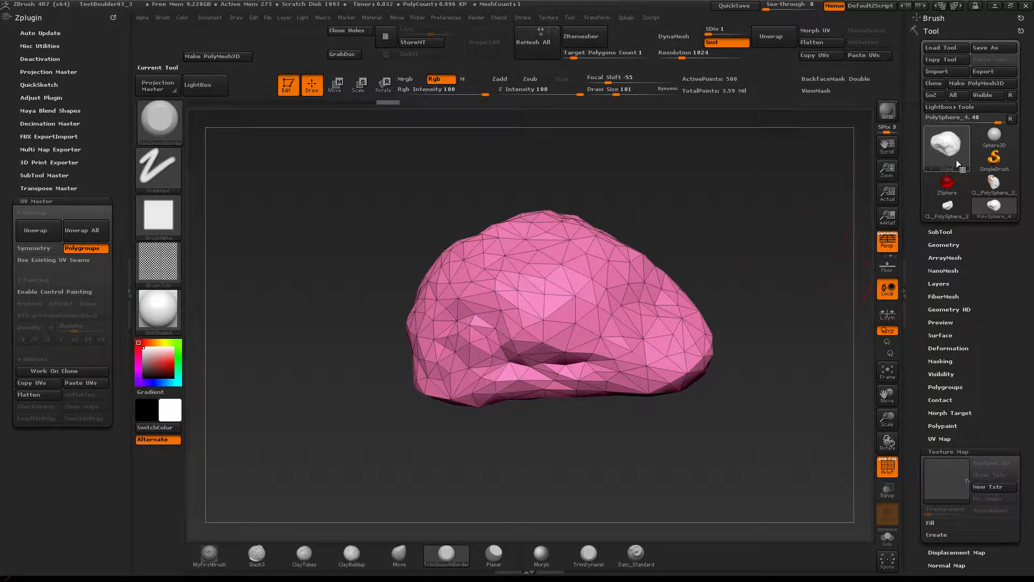
left_click(941, 231)
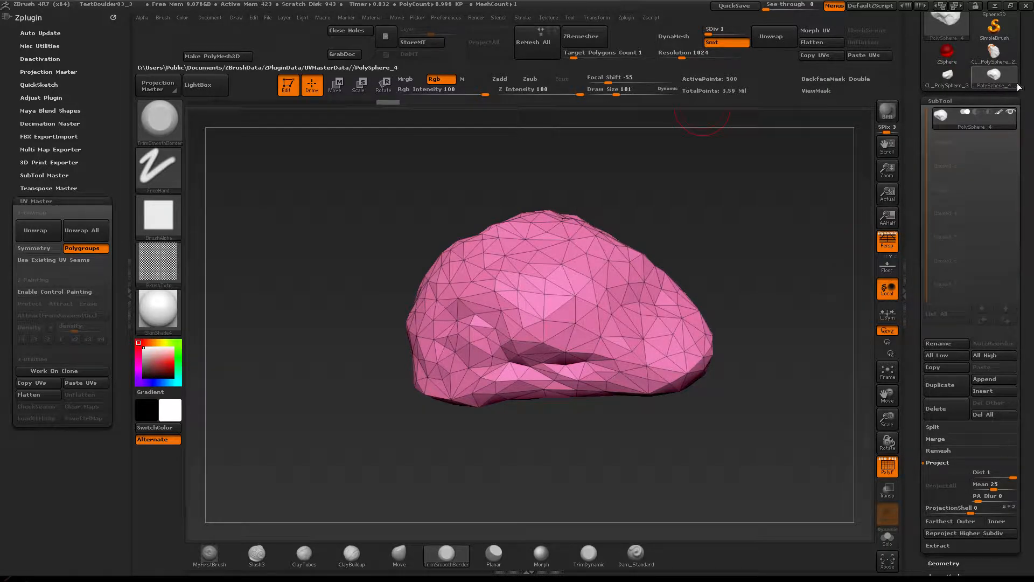
left_click_drag(1023, 75, 1020, 188)
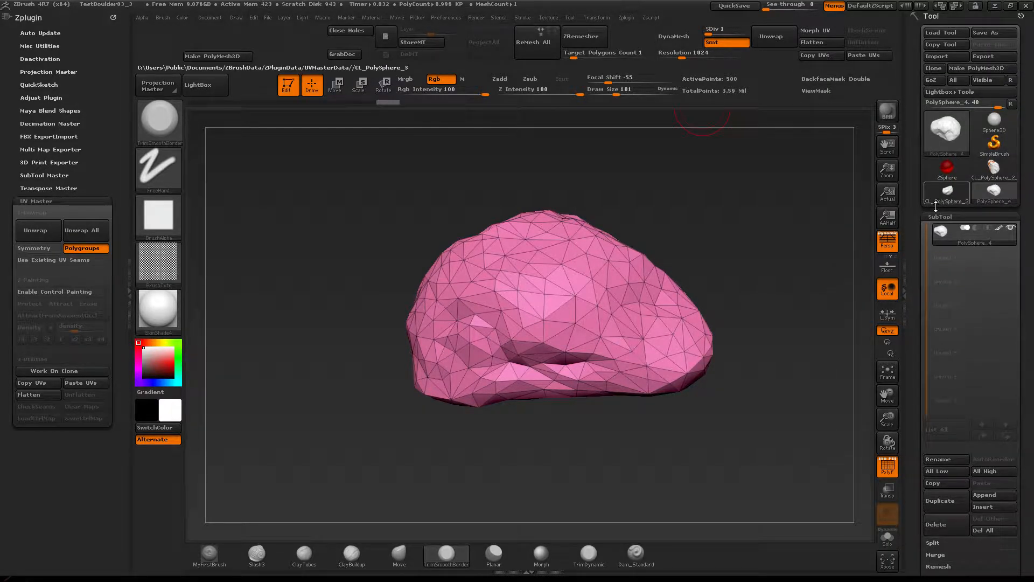
mouse_move(948, 198)
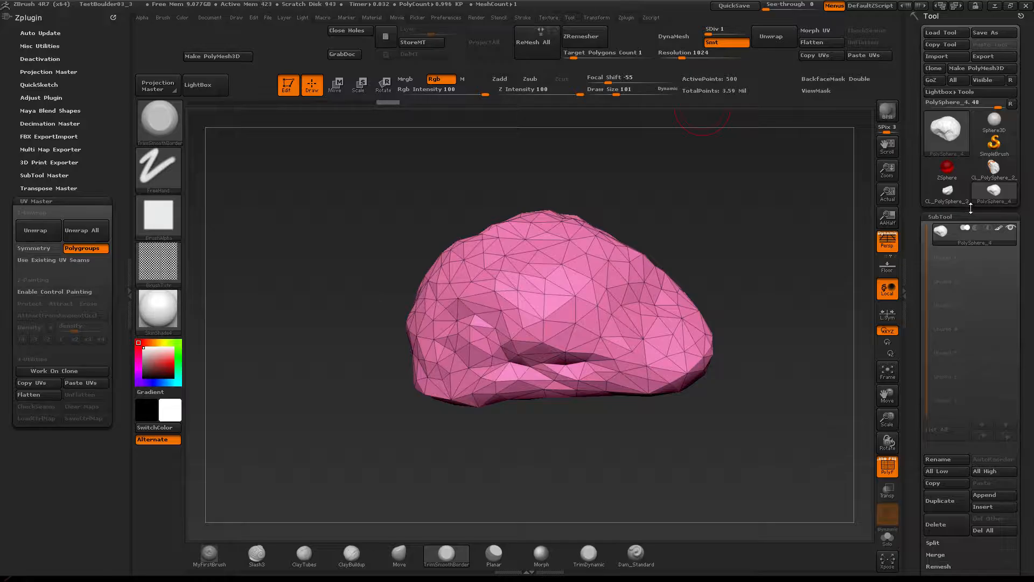
mouse_move(957, 205)
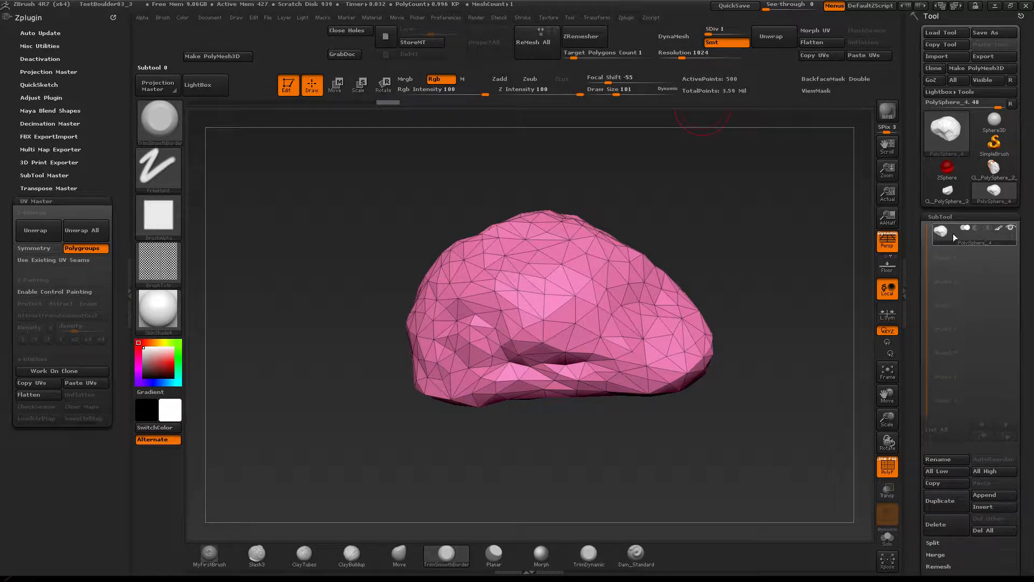
left_click(954, 201)
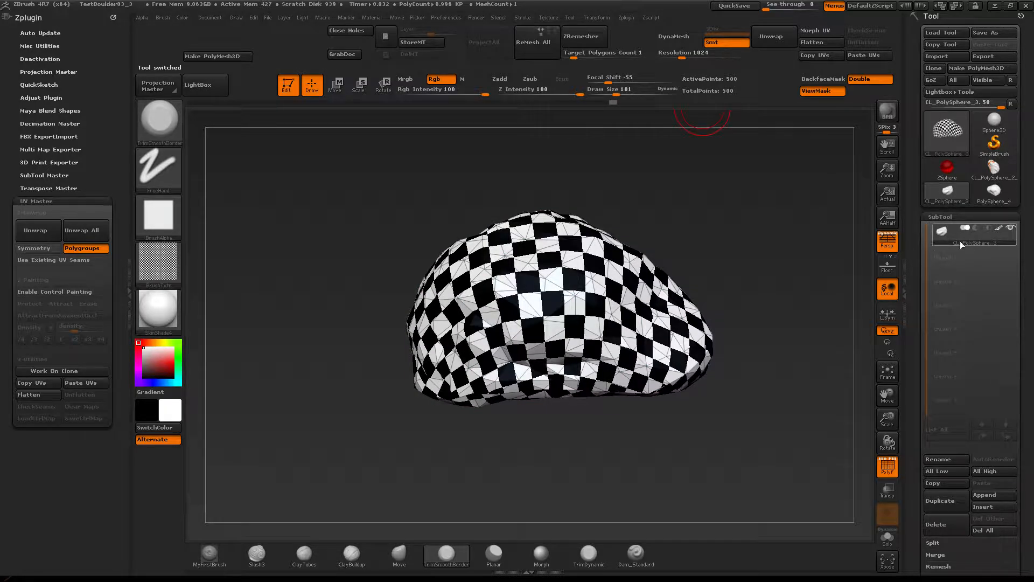
left_click(935, 56)
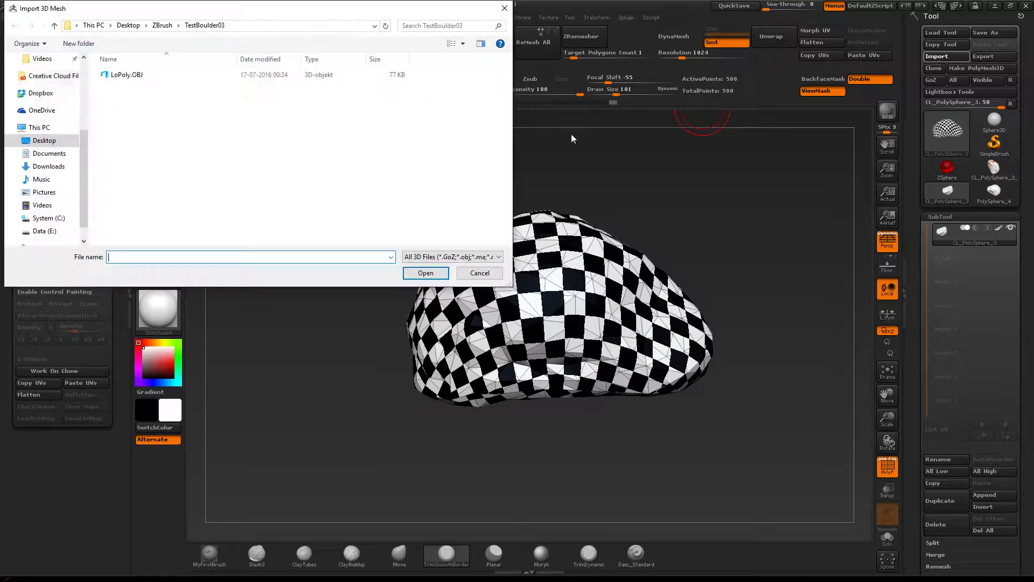
double_click(139, 74)
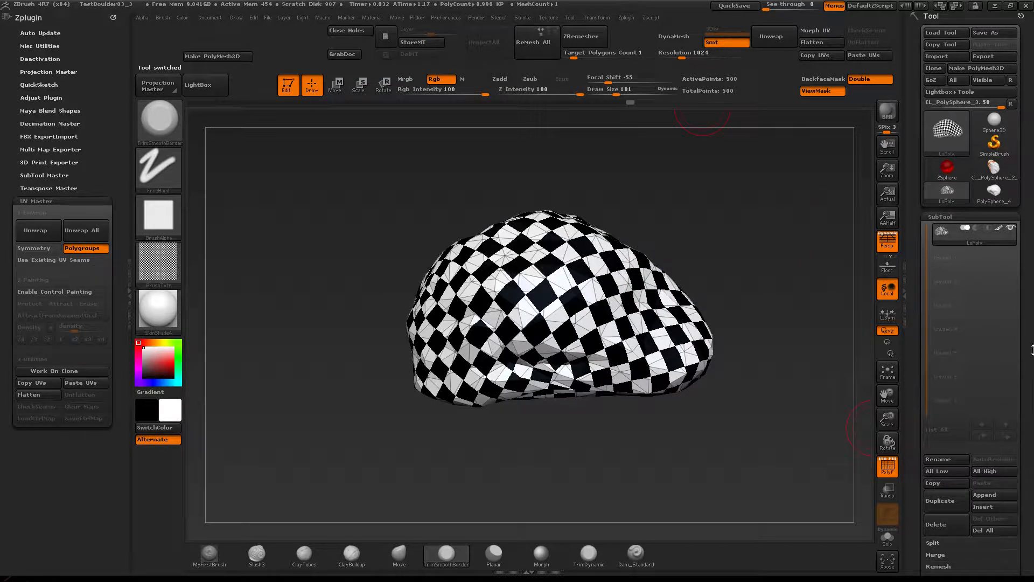
Copy the UVs from the imported LoPoly mesh and paste them onto the original PolySphere_4 tool with UV Master
left_click(43, 383)
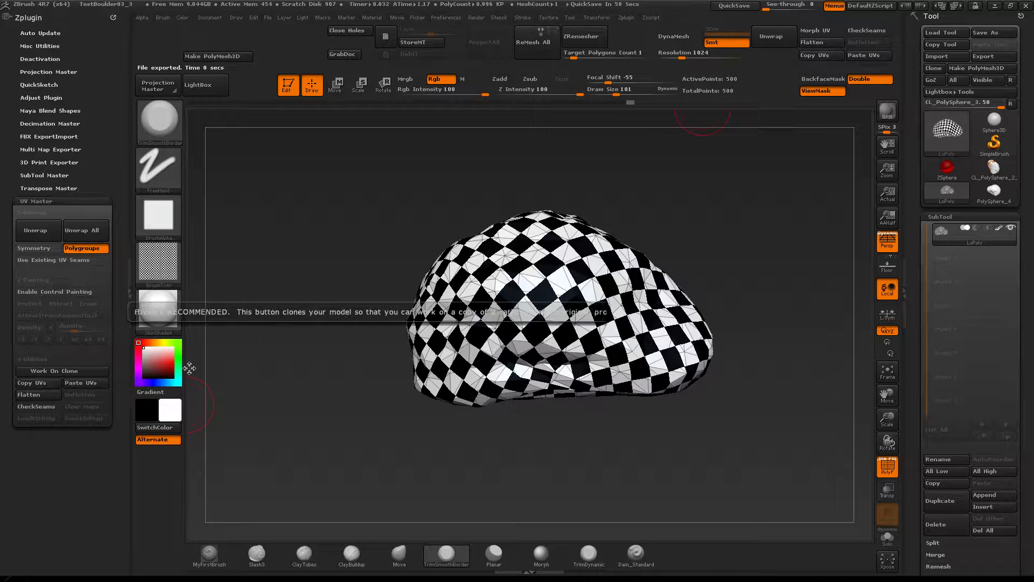
mouse_move(1003, 196)
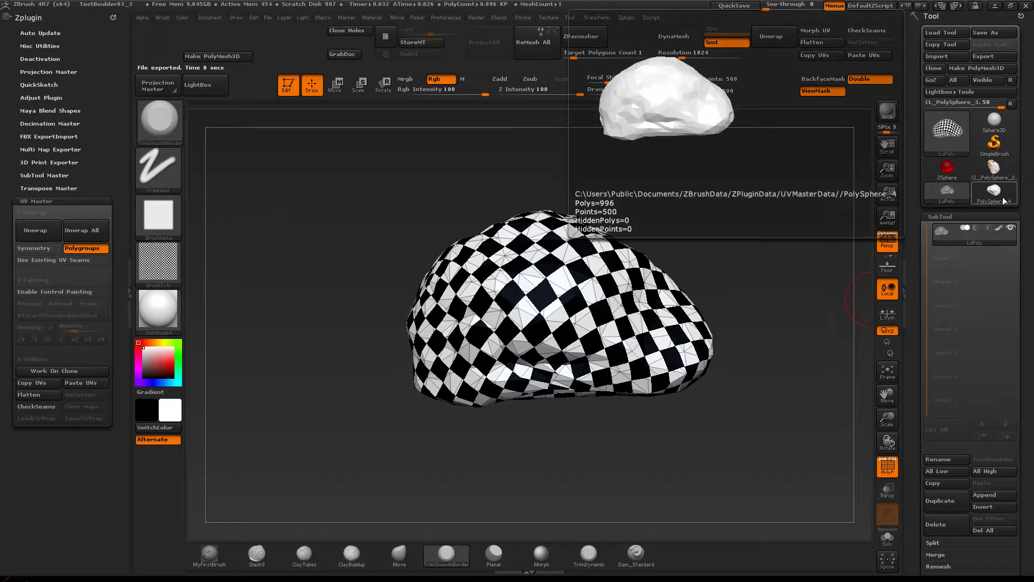
left_click(1000, 195)
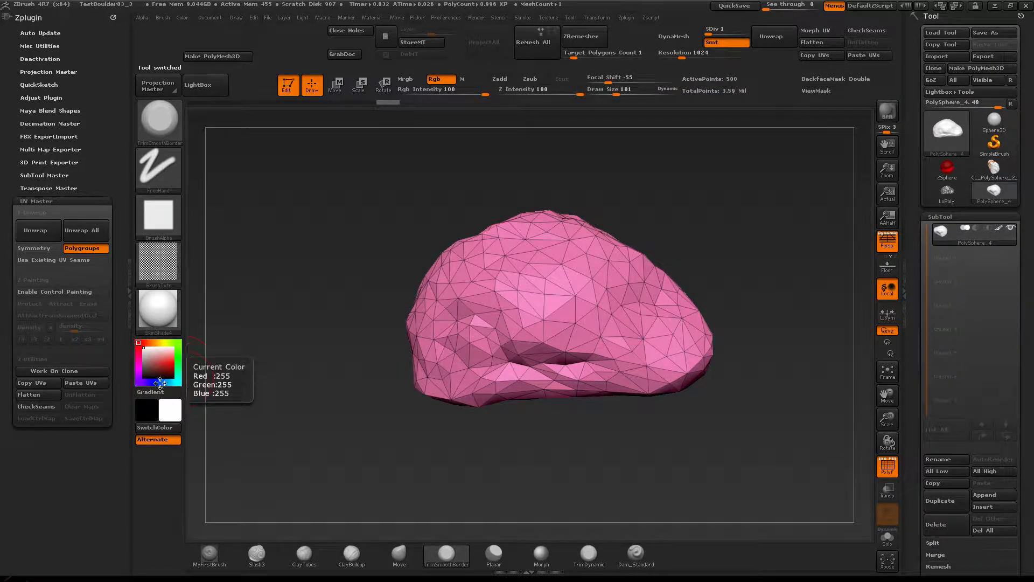
left_click(82, 383)
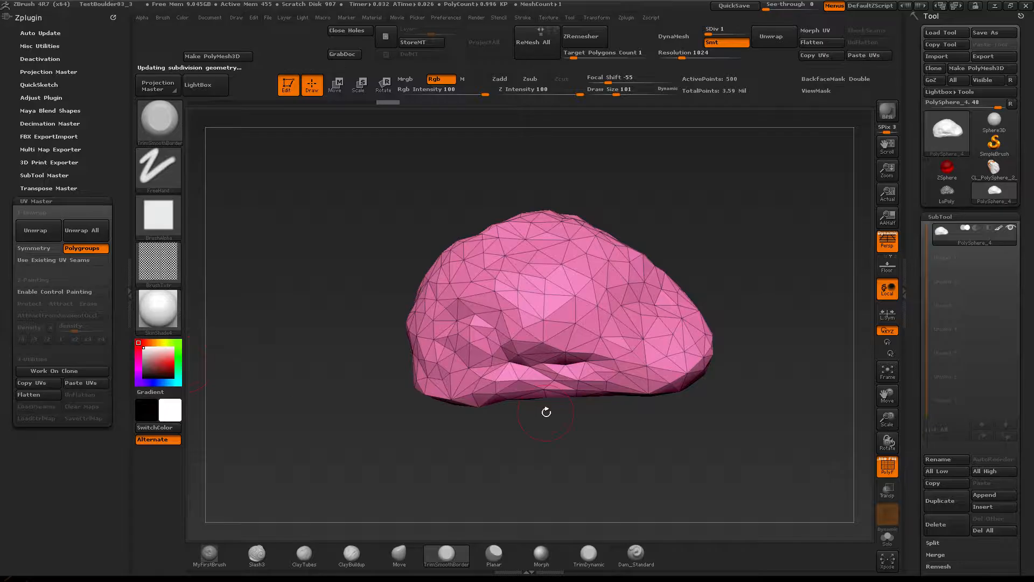
Create a new texture map on PolySphere_4 and assign the checkered Texture 03 to it
left_click_drag(1031, 515, 1023, 401)
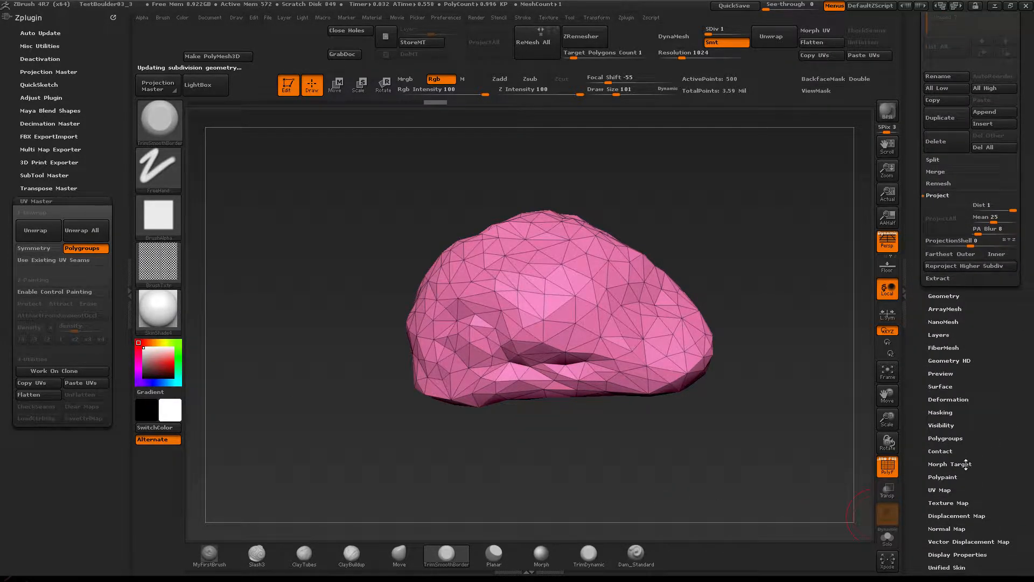
left_click(947, 502)
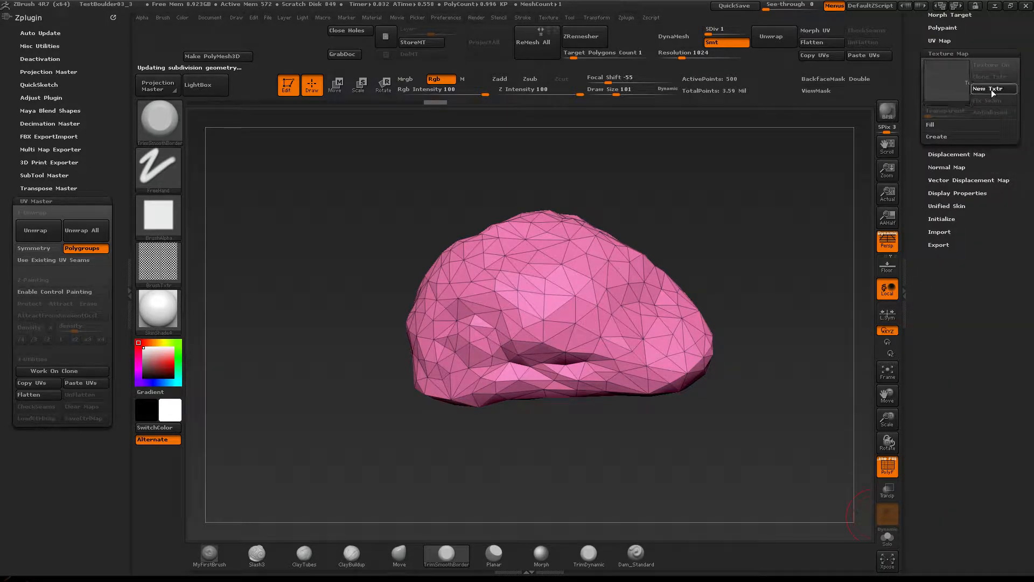
left_click(991, 90)
left_click(947, 81)
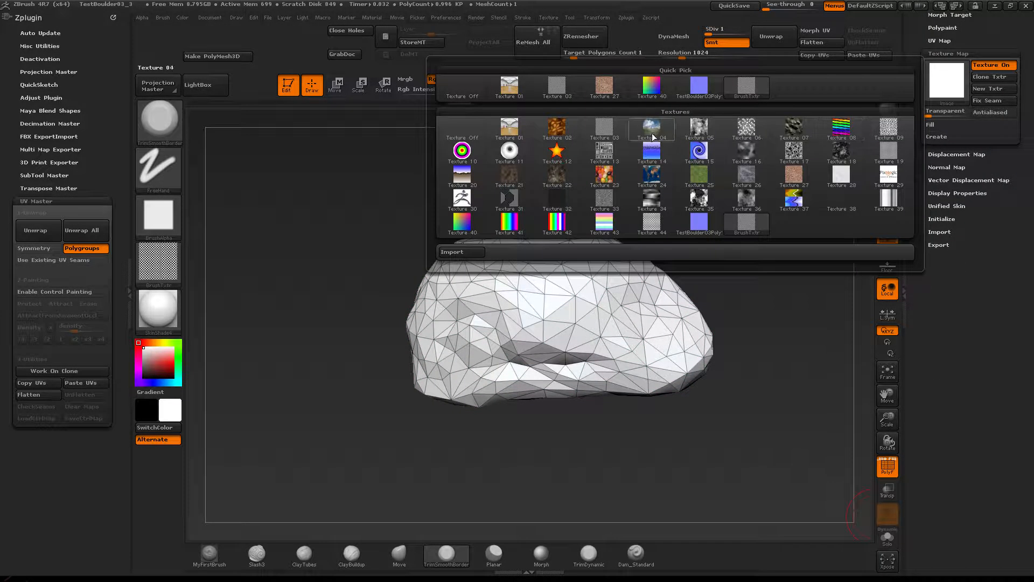
left_click(606, 127)
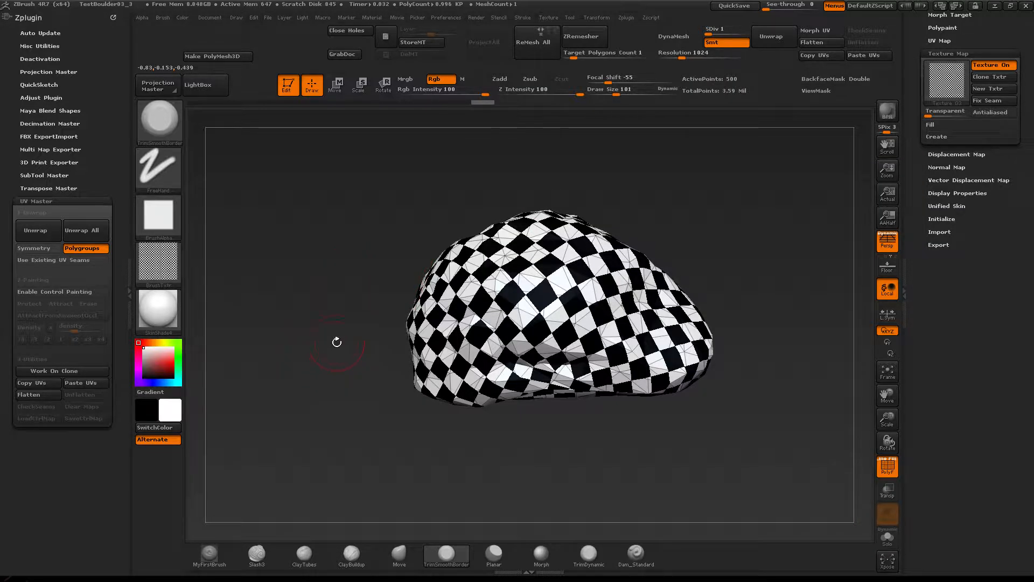
Turn on the mask display and examine the checker pattern around the boulder for stretching and visible seams
key("ctrl+h")
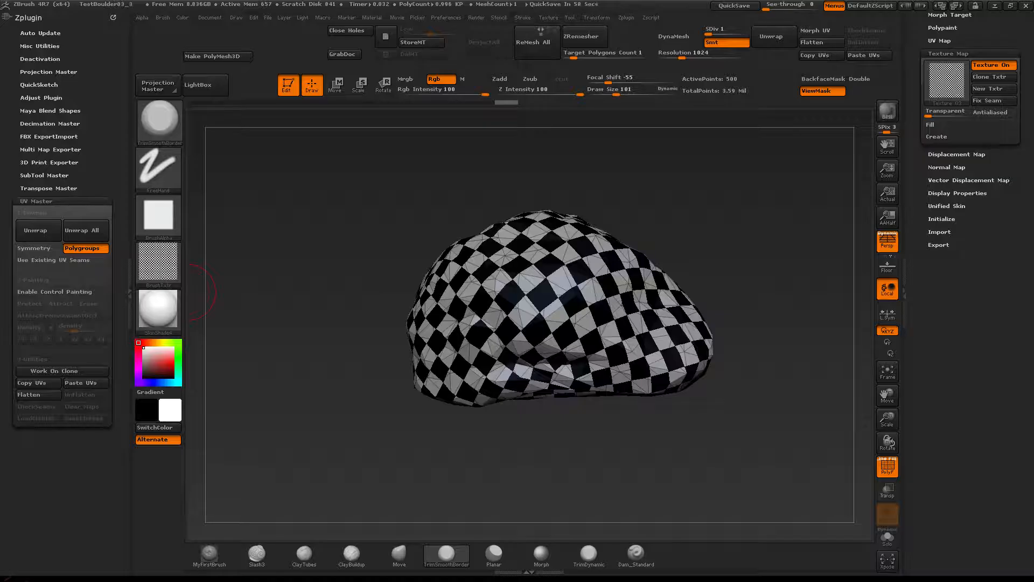
mouse_move(354, 284)
left_mouse_down()
mouse_move(370, 374)
mouse_move(346, 273)
left_mouse_up()
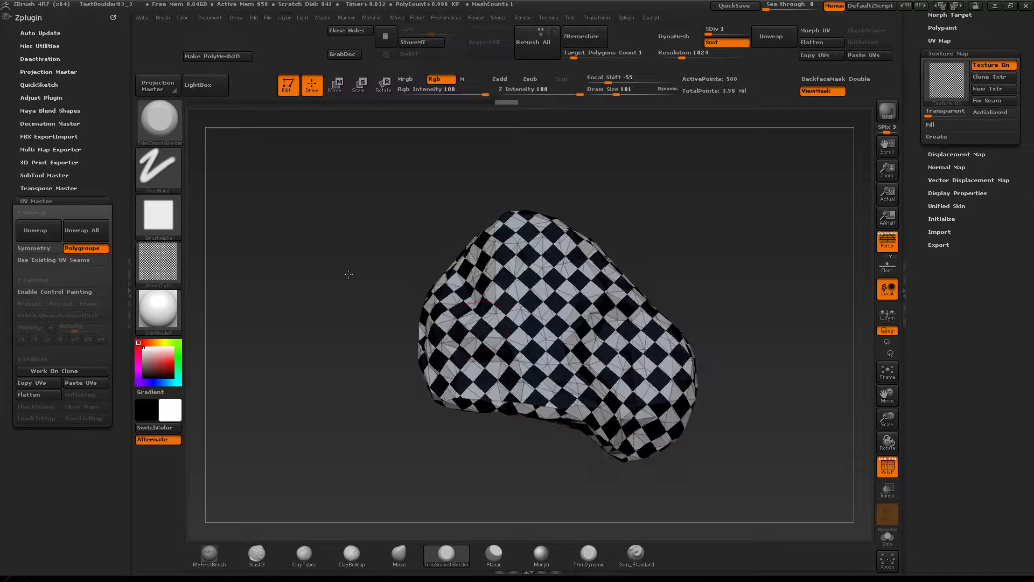
left_click_drag(522, 454, 535, 435)
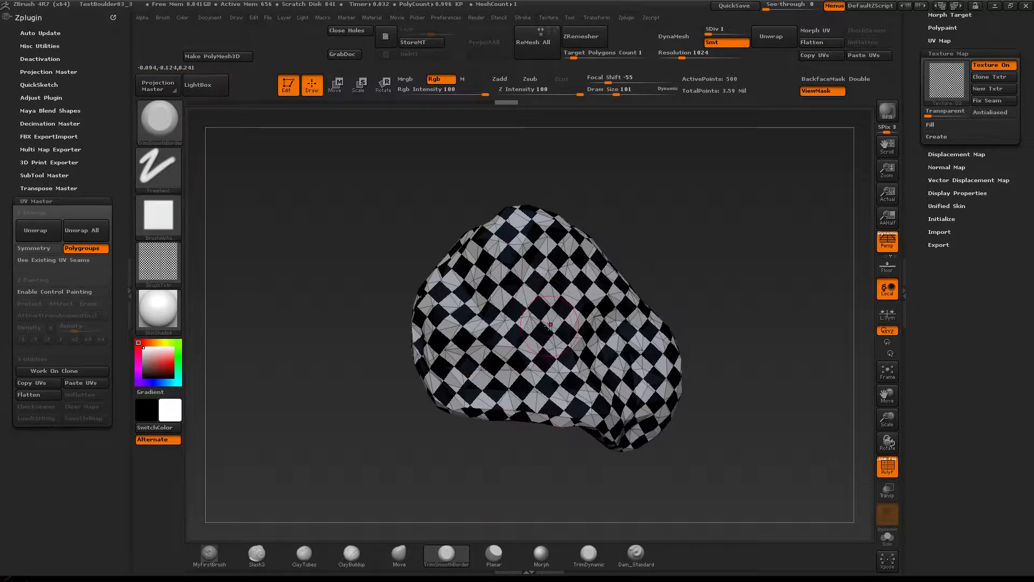
left_click_drag(543, 455, 654, 423)
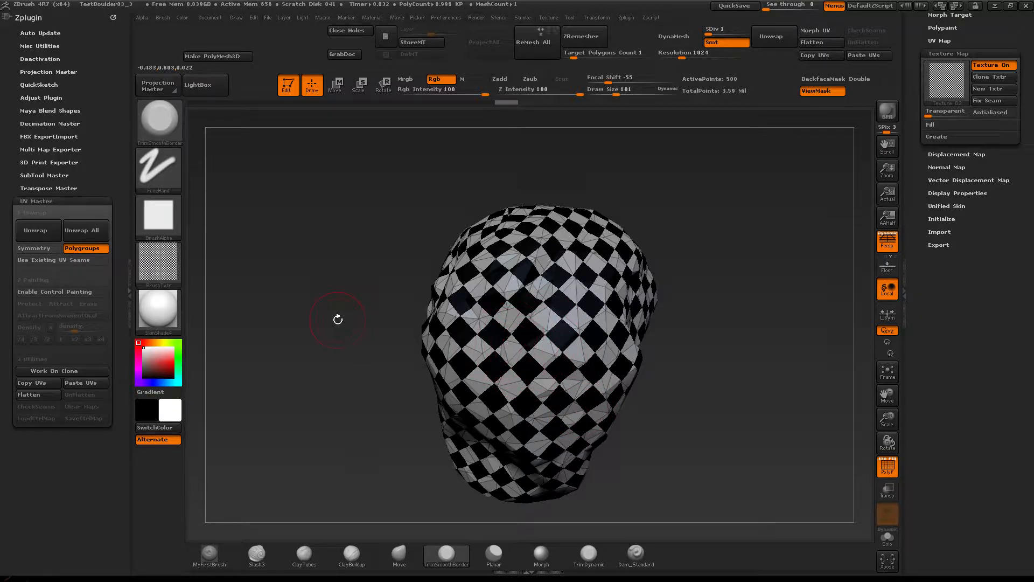
left_click_drag(338, 319, 285, 233)
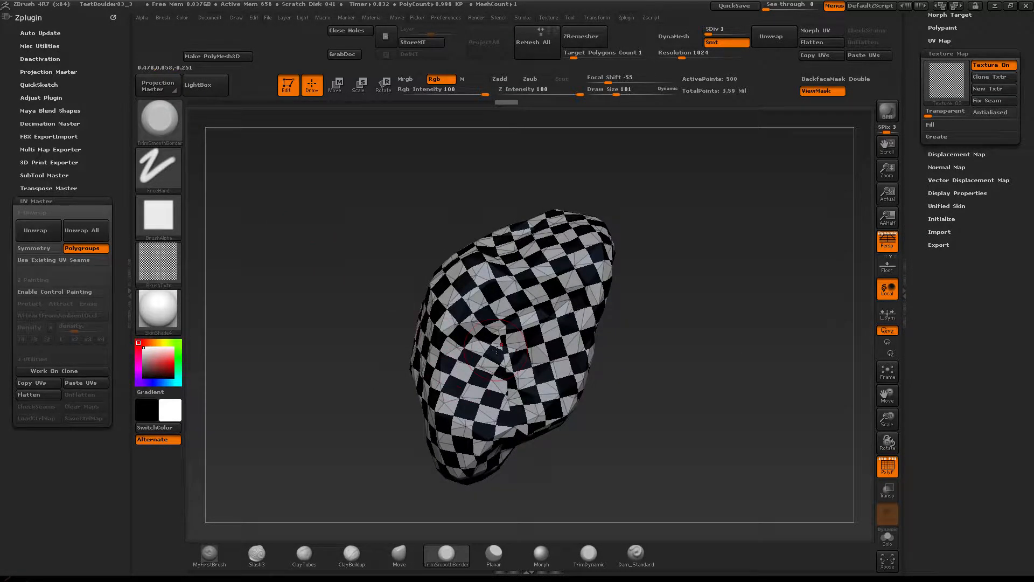
mouse_move(368, 430)
left_mouse_down()
mouse_move(350, 420)
mouse_move(382, 427)
mouse_move(370, 438)
left_mouse_up()
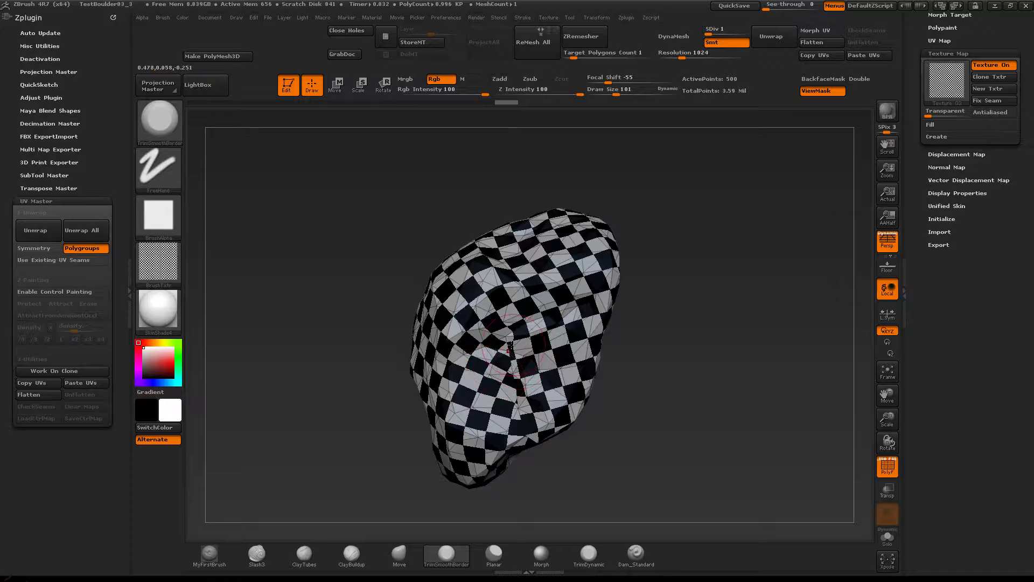
left_click_drag(349, 377, 399, 319)
left_click_drag(467, 428, 417, 432)
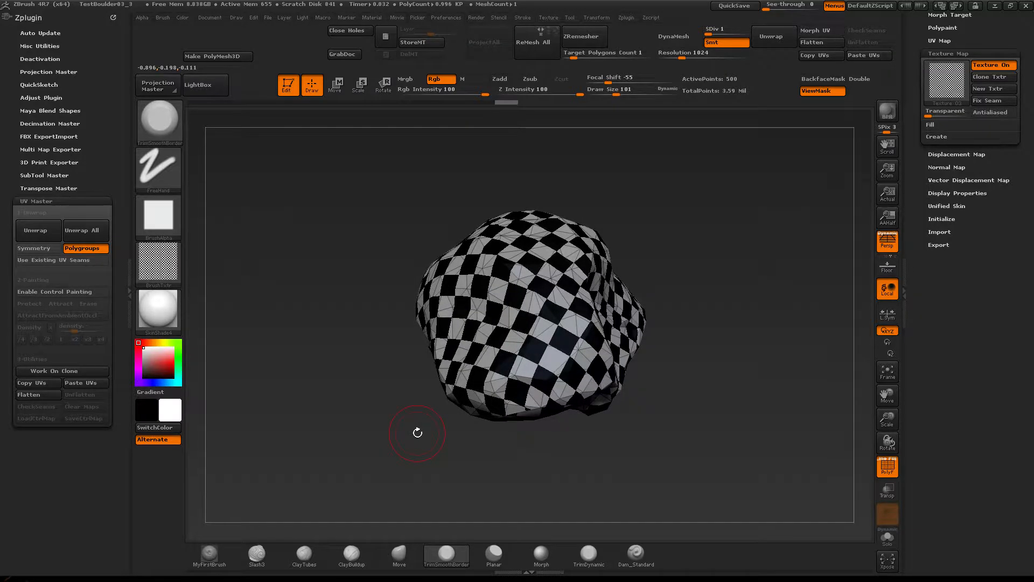